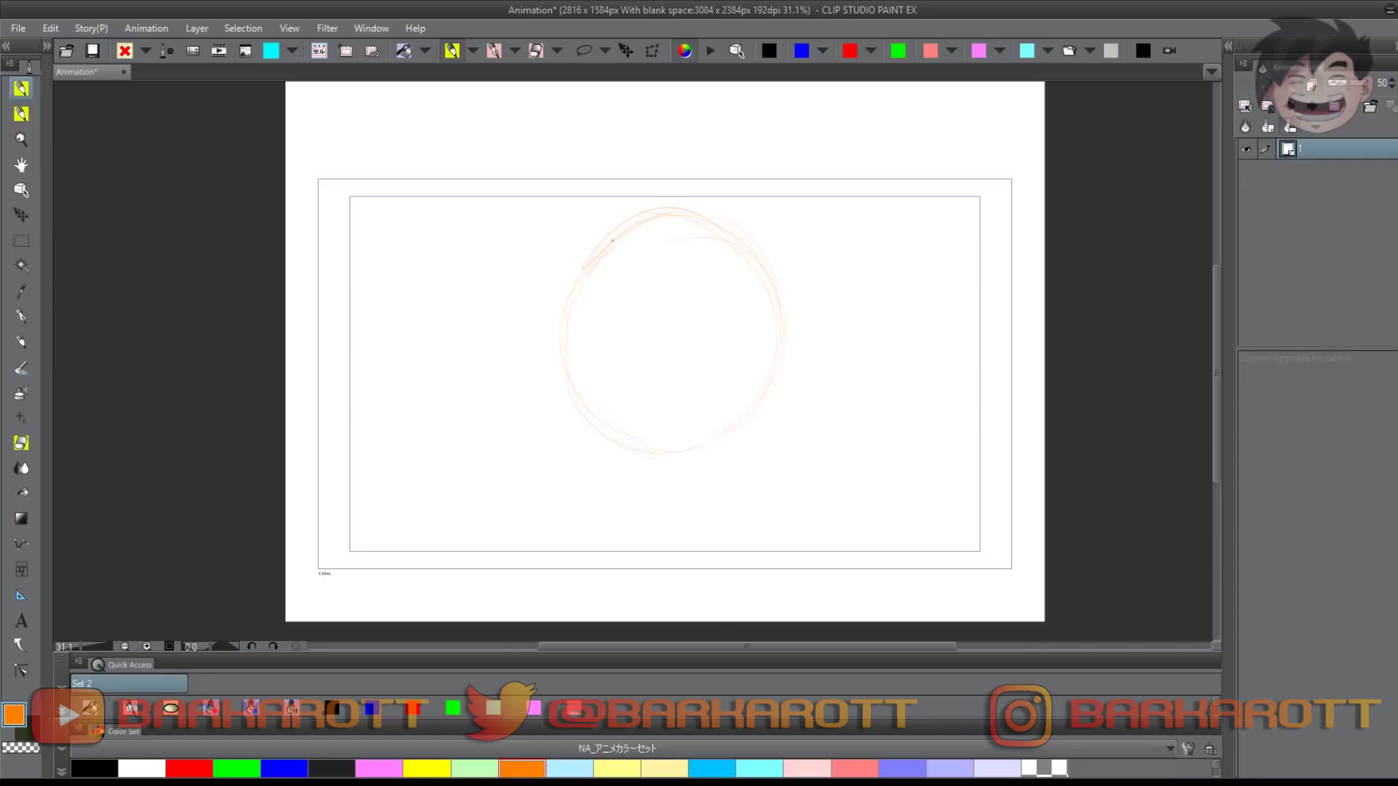
Sketch the head construction in orange with a round cranium, a curved vertical centre line and a pointed jaw
drag(664, 222, 778, 315)
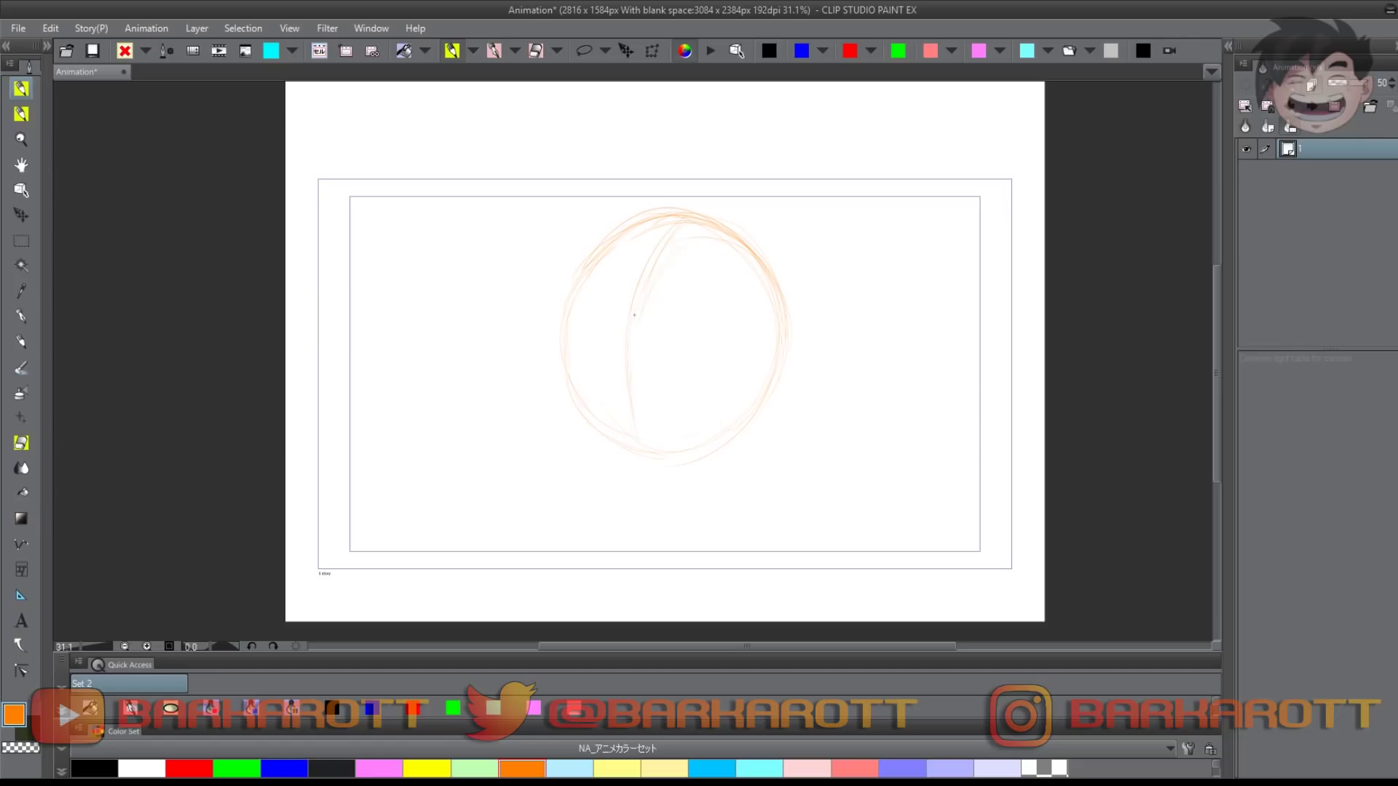
mouse_move(577, 438)
mouse_down()
mouse_move(654, 496)
mouse_move(714, 469)
mouse_move(746, 402)
mouse_move(681, 481)
mouse_move(647, 499)
mouse_move(631, 487)
mouse_move(672, 490)
mouse_move(613, 505)
mouse_move(582, 480)
mouse_move(635, 496)
mouse_up()
key(e)
key(p)
drag(567, 375, 581, 435)
mouse_move(570, 382)
mouse_down()
mouse_move(592, 446)
mouse_move(587, 429)
mouse_move(640, 495)
mouse_up()
mouse_move(588, 434)
mouse_down()
mouse_move(650, 498)
mouse_move(633, 488)
mouse_up()
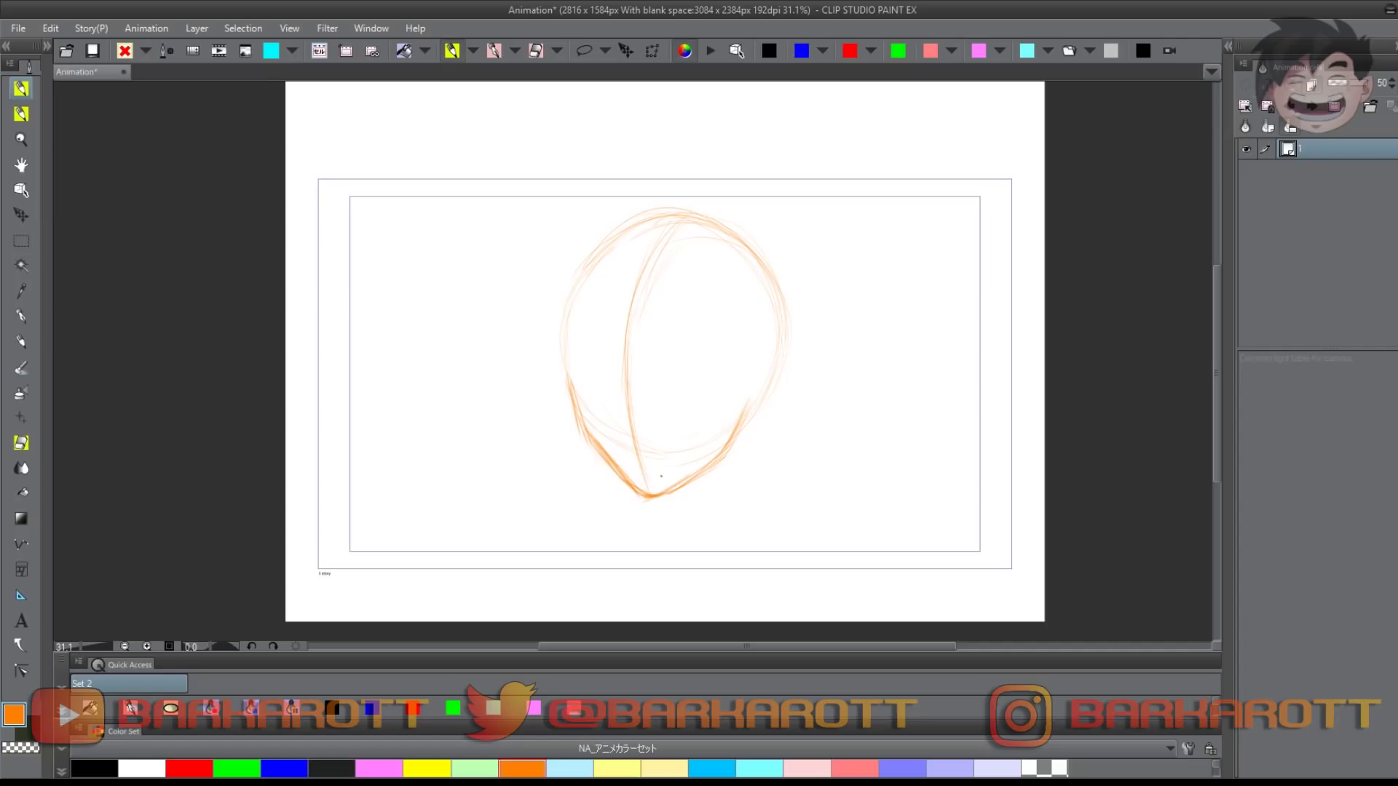
Add the curved eye line and the near-side ear, and reinforce the cranium outline
mouse_move(566, 369)
mouse_down()
mouse_move(670, 406)
mouse_move(801, 393)
mouse_move(739, 434)
mouse_move(801, 393)
mouse_up()
drag(787, 341, 803, 393)
scroll(636, 348, up, 1)
drag(563, 273, 555, 328)
mouse_move(559, 307)
mouse_down()
mouse_move(636, 199)
mouse_move(752, 211)
mouse_move(788, 268)
mouse_up()
drag(675, 193, 796, 313)
drag(761, 219, 798, 284)
mouse_move(717, 201)
mouse_down()
mouse_move(789, 260)
mouse_move(756, 212)
mouse_up()
Refine the face lines and erase stray strokes where the near ear meets the head
mouse_move(643, 306)
mouse_down()
mouse_move(640, 358)
mouse_move(668, 330)
mouse_up()
mouse_move(574, 315)
mouse_down()
mouse_move(634, 224)
mouse_move(664, 219)
mouse_up()
key(e)
drag(766, 312, 758, 253)
drag(752, 344, 749, 349)
key(p)
Scale down the head sketch with a transform
key(ctrl+t)
mouse_move(670, 209)
mouse_down()
mouse_move(677, 264)
mouse_move(653, 265)
mouse_up()
drag(665, 224, 649, 265)
click(629, 418)
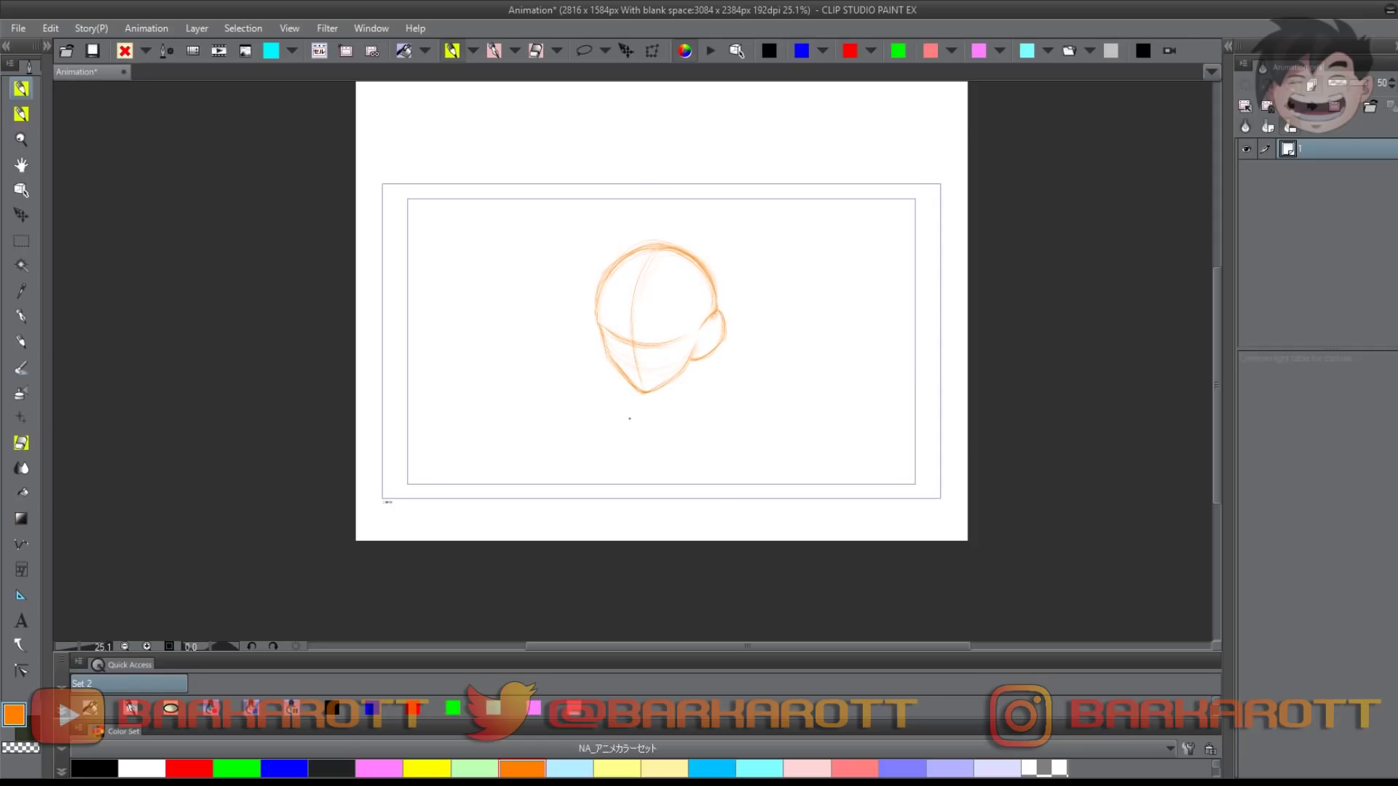
Sketch the narrow far ear beside the jaw and eye line
click(667, 350)
click(639, 376)
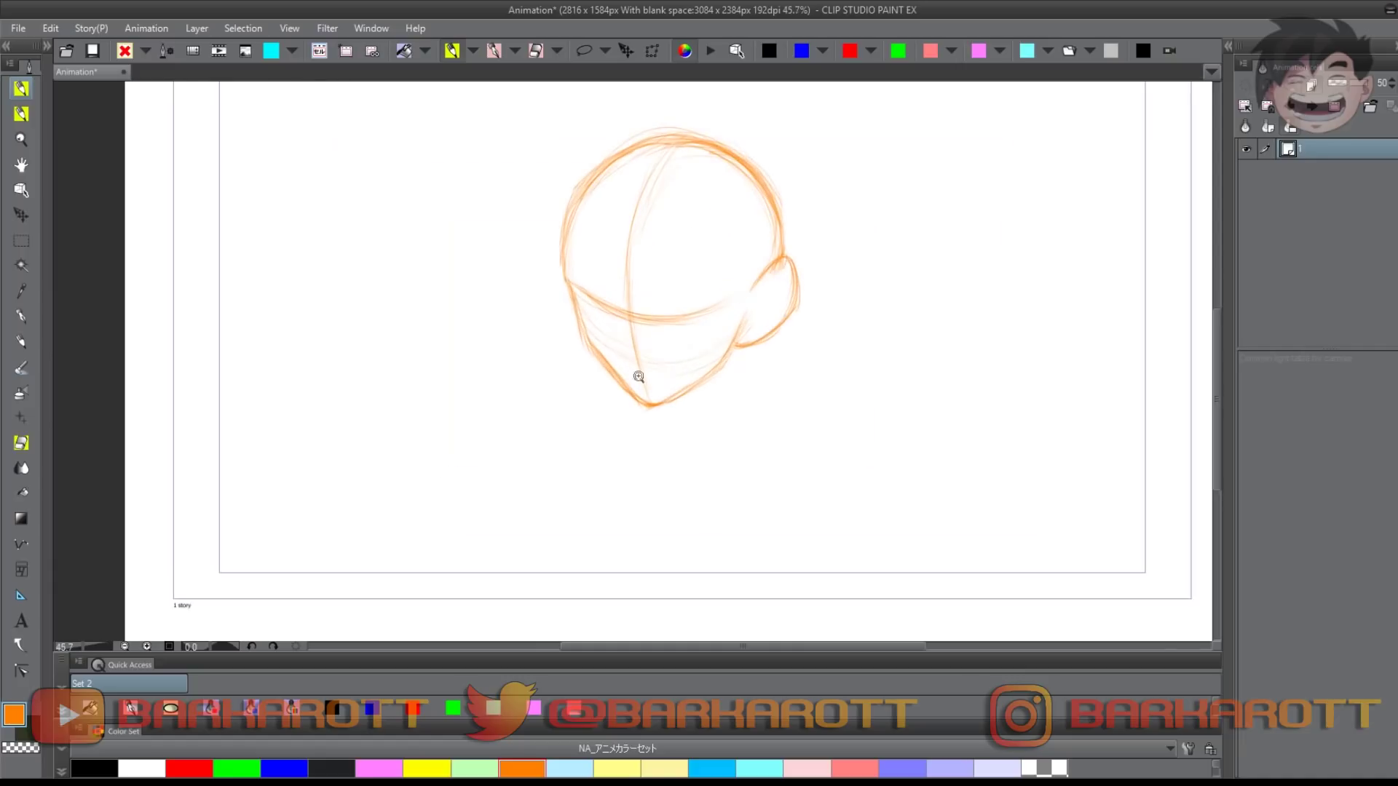
click(581, 294)
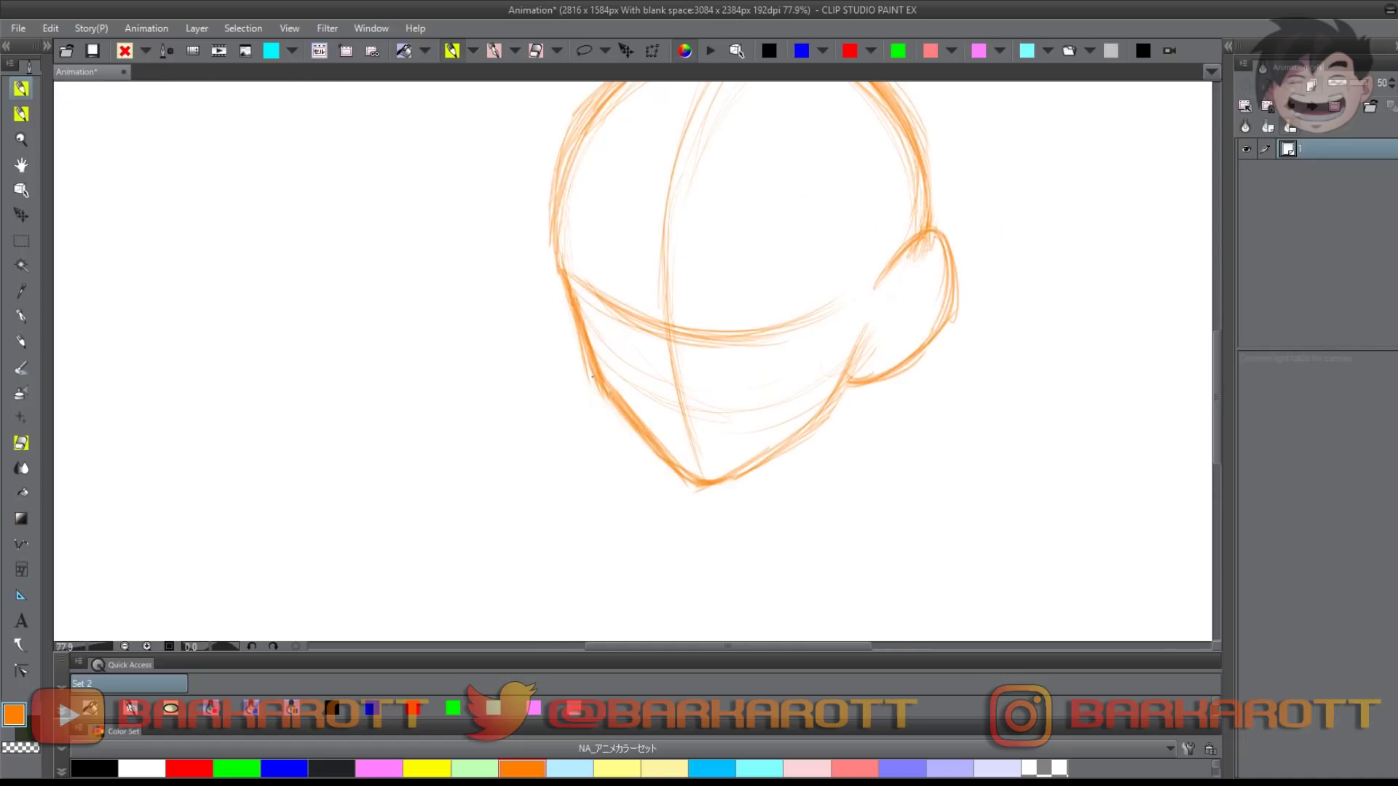
mouse_move(586, 370)
mouse_down()
mouse_move(548, 333)
mouse_move(533, 256)
mouse_up()
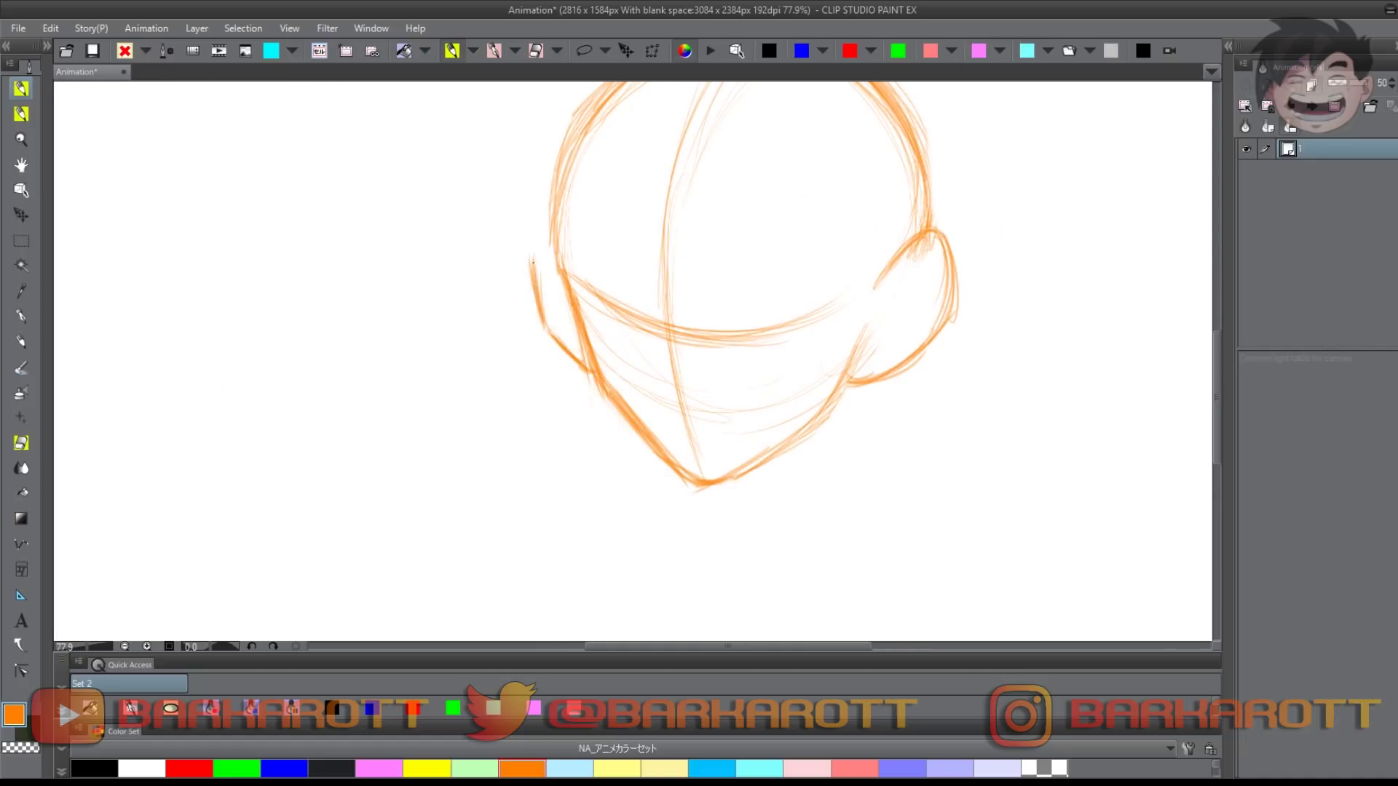
scroll(533, 359, down, 2)
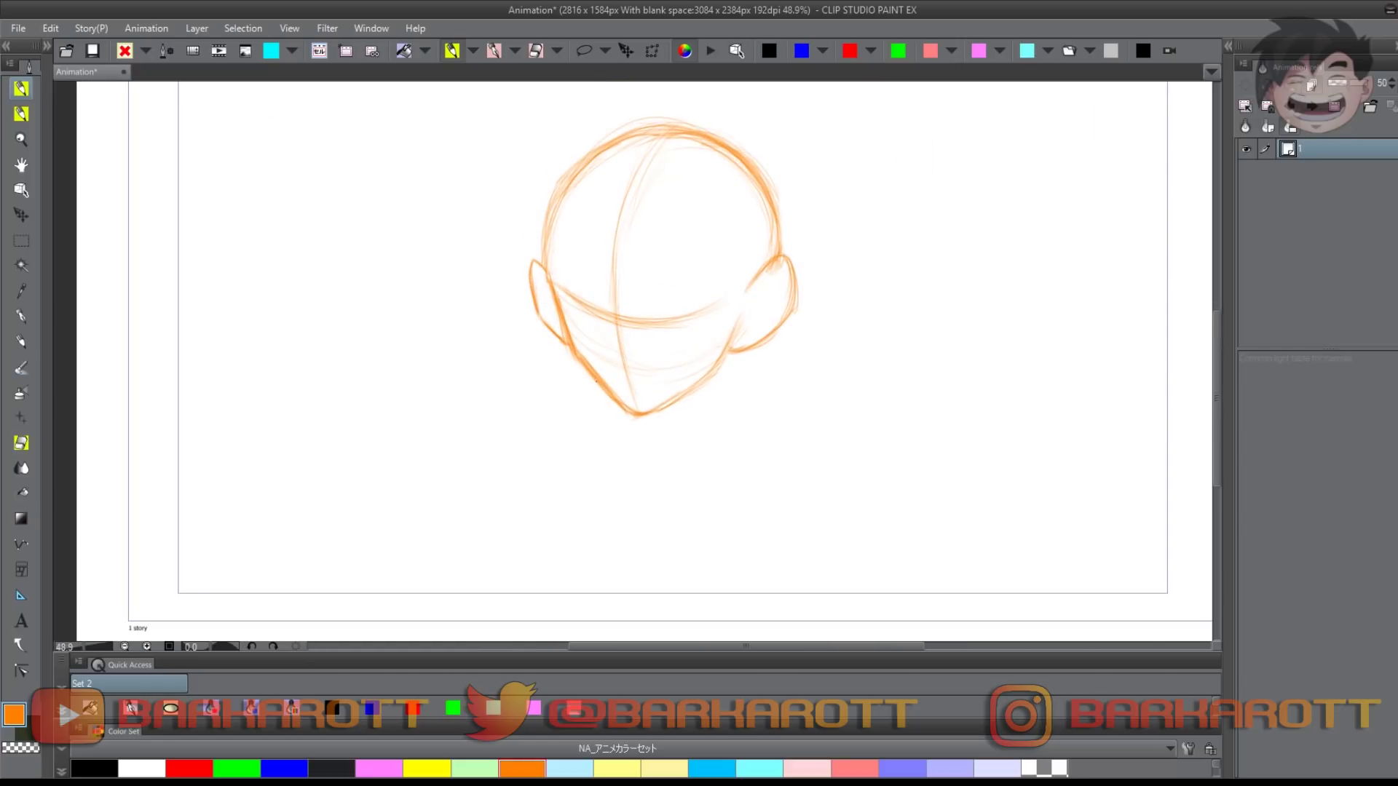
Sketch both sides of the neck with its inner muscle lines and the sloping trapezius lines
drag(598, 380, 587, 456)
drag(744, 351, 755, 449)
scroll(663, 377, down, 1)
drag(672, 368, 644, 430)
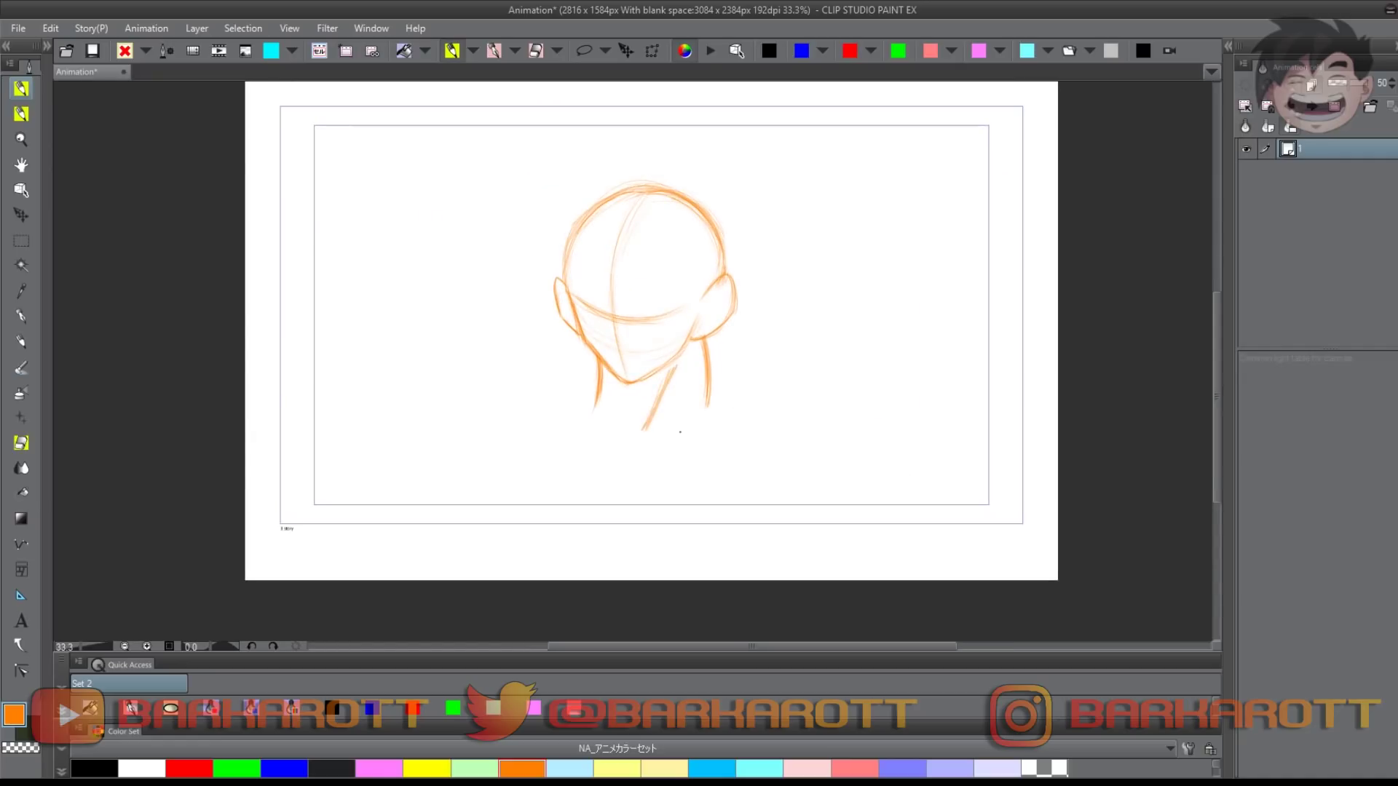
scroll(661, 414, up, 2)
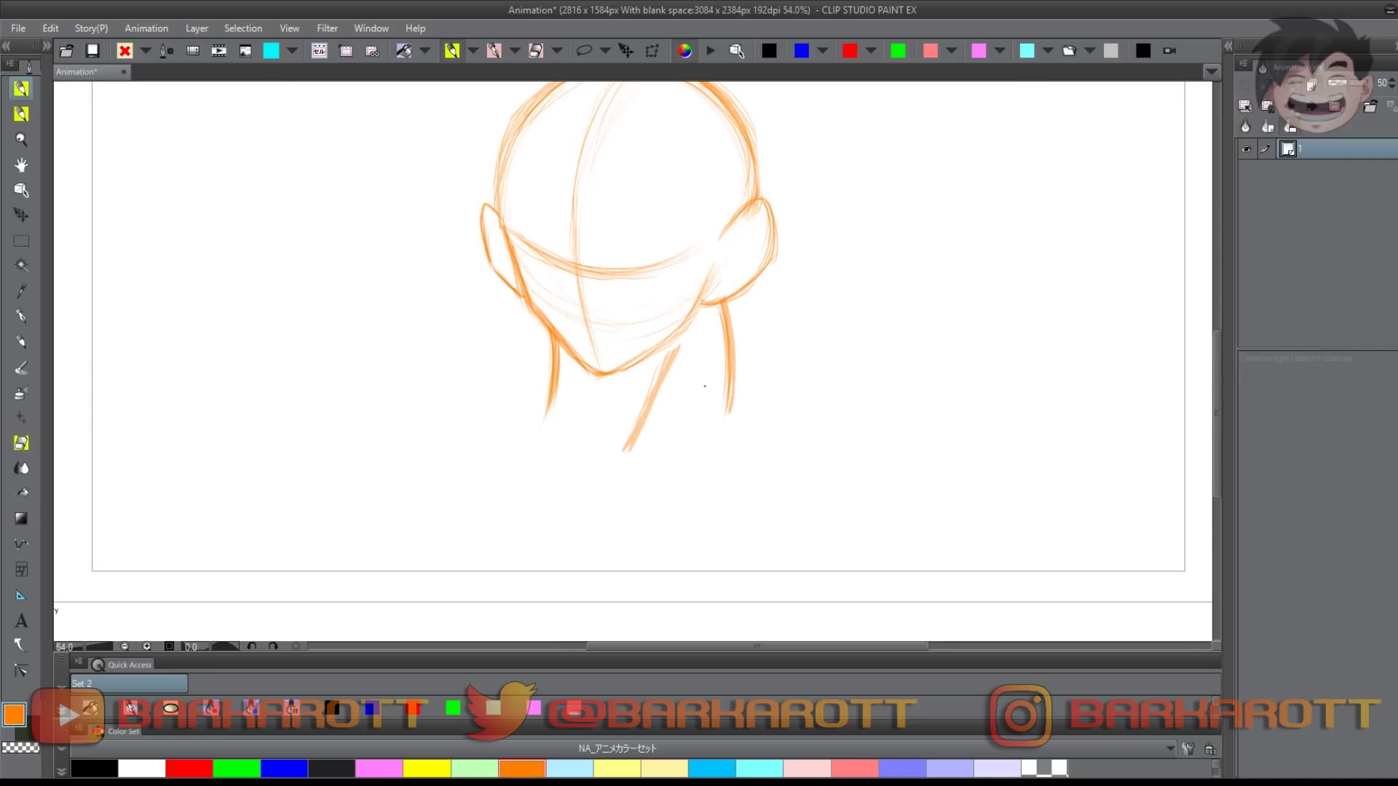
drag(732, 357, 841, 448)
drag(543, 386, 453, 454)
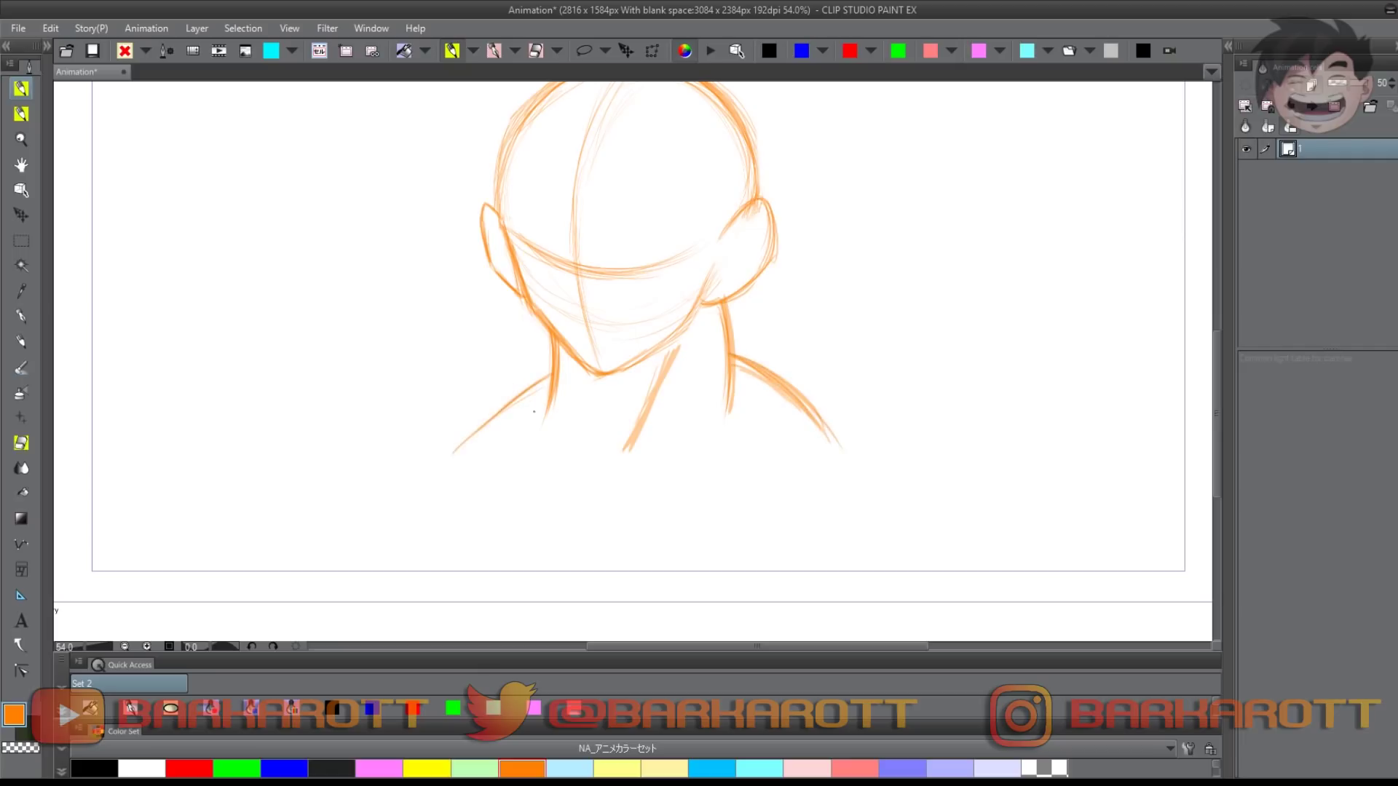
scroll(613, 418, down, 2)
drag(597, 434, 592, 396)
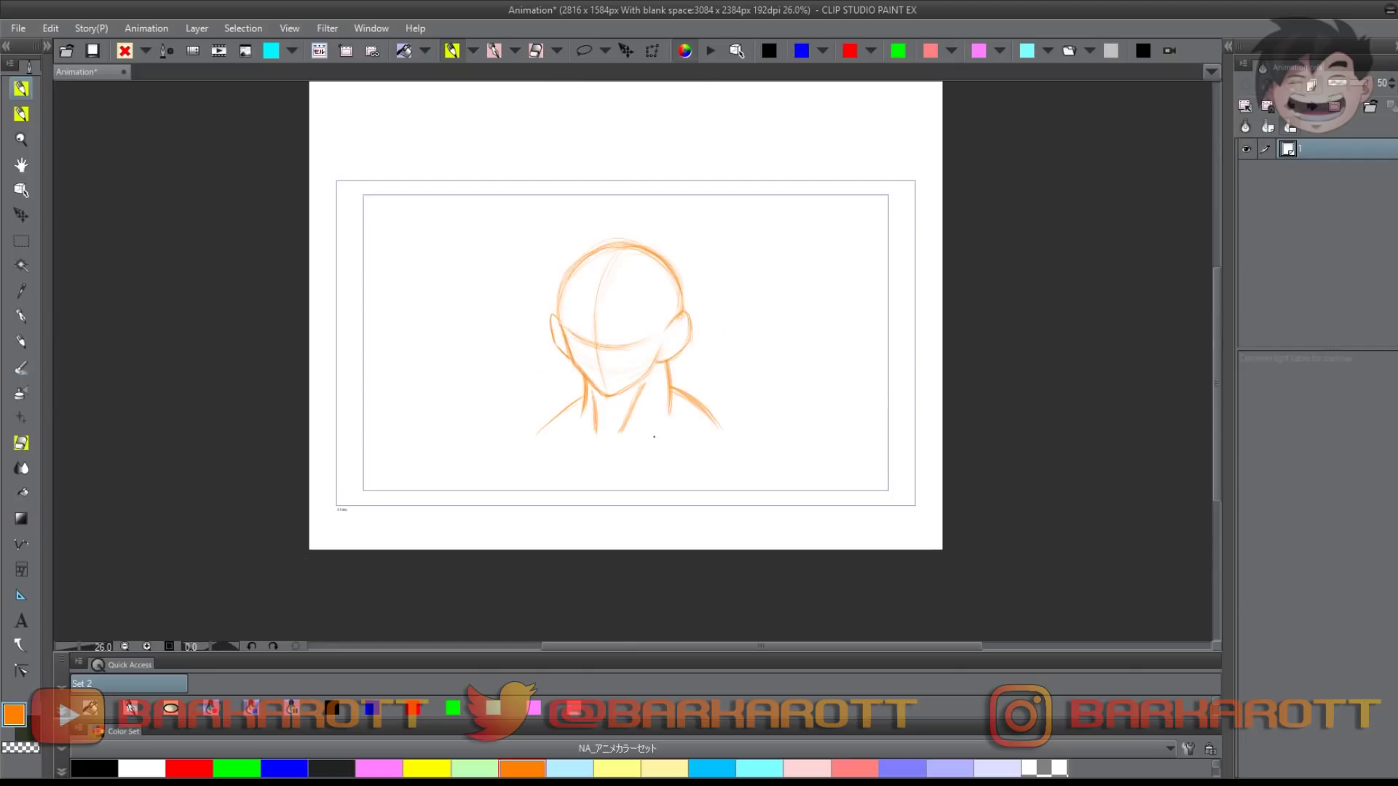
Sketch the curved upper contours of both chest muscles, erasing and correcting the near-side curve
drag(588, 471, 706, 442)
mouse_move(601, 460)
mouse_down()
mouse_move(512, 465)
mouse_move(598, 463)
mouse_up()
mouse_move(580, 477)
mouse_down()
mouse_move(655, 446)
mouse_move(699, 453)
mouse_up()
key(e)
mouse_move(642, 438)
mouse_down()
mouse_move(707, 440)
mouse_move(707, 456)
mouse_up()
key(p)
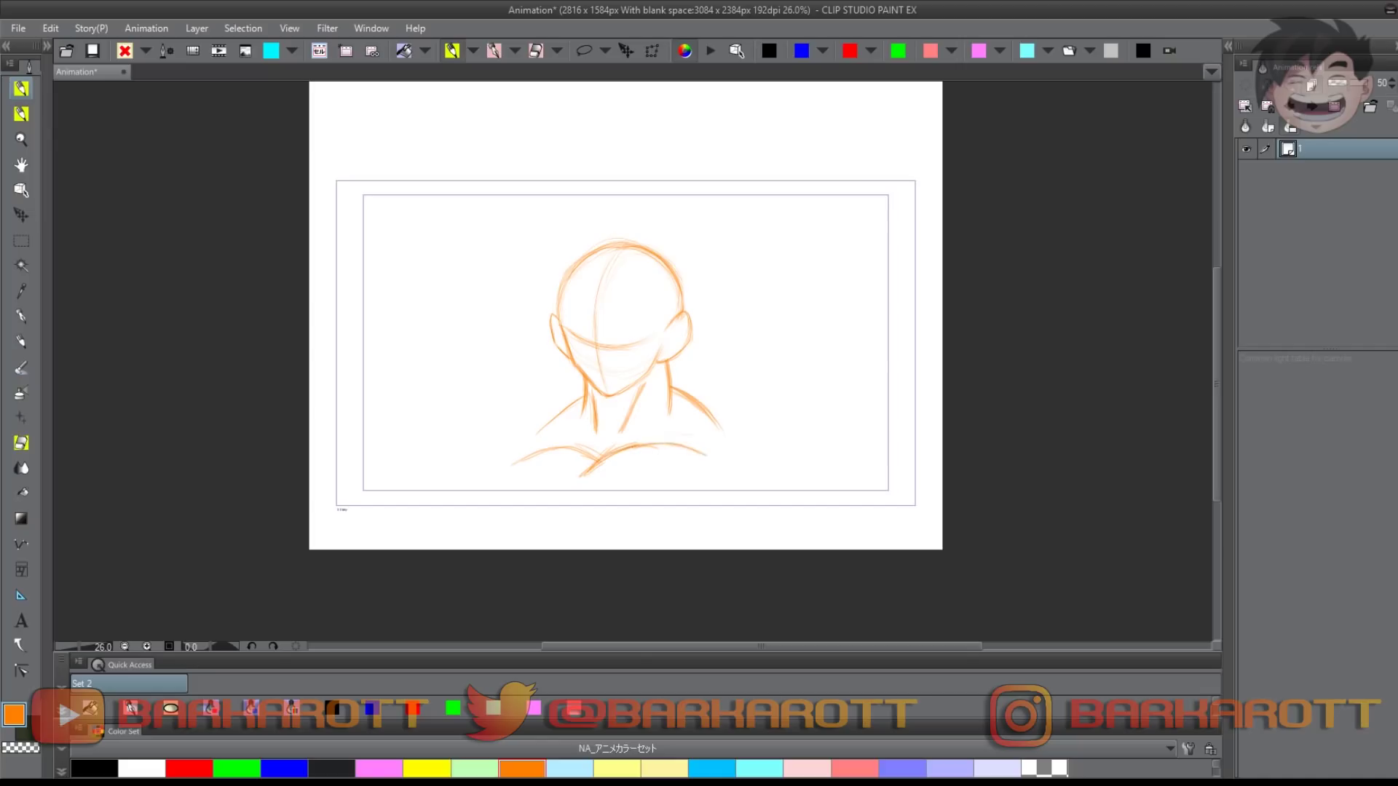
Shrink the head and chest sketch and move it up the canvas
key(ctrl+t)
mouse_move(620, 239)
mouse_down()
mouse_move(620, 294)
mouse_move(617, 258)
mouse_up()
click(587, 447)
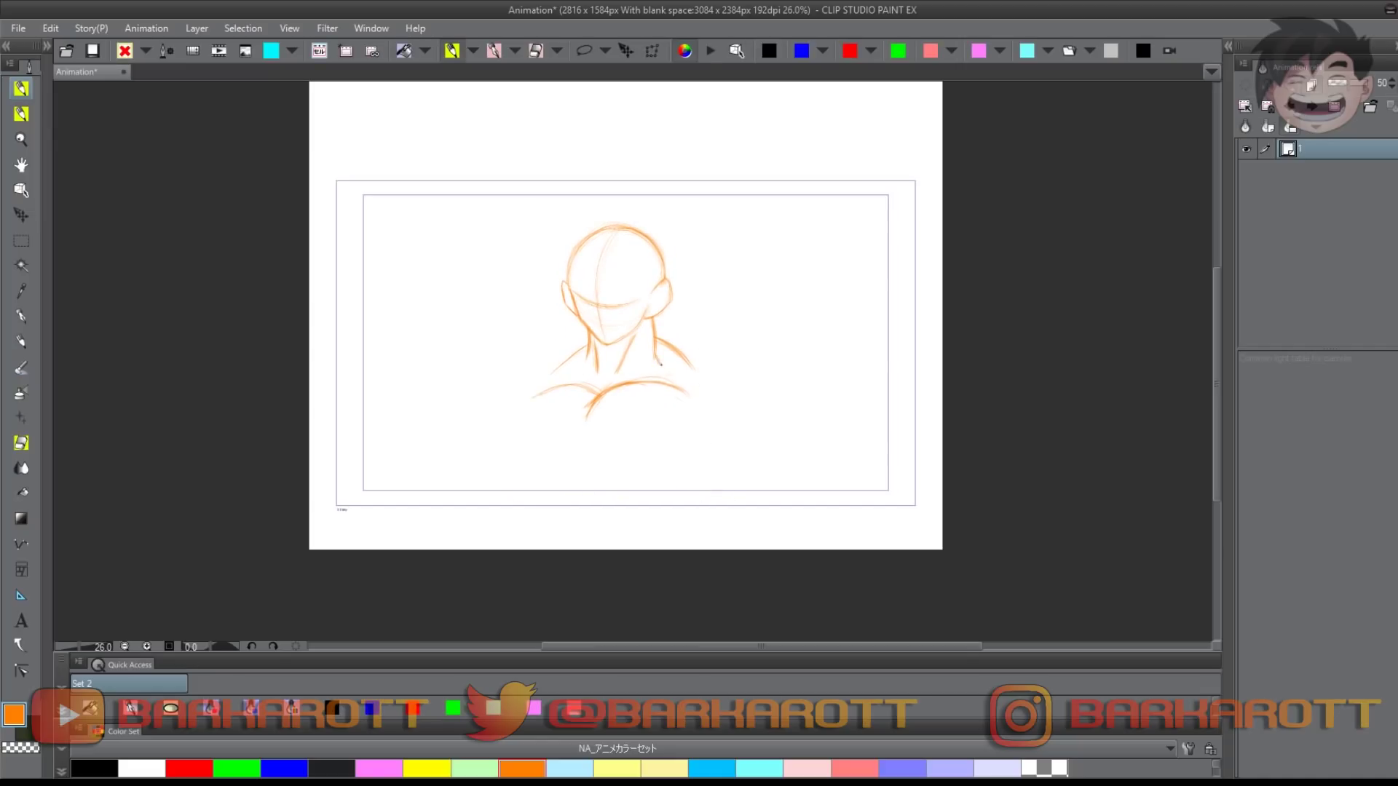
Sketch the rounded near shoulder and the muscular near upper arm
scroll(611, 399, up, 3)
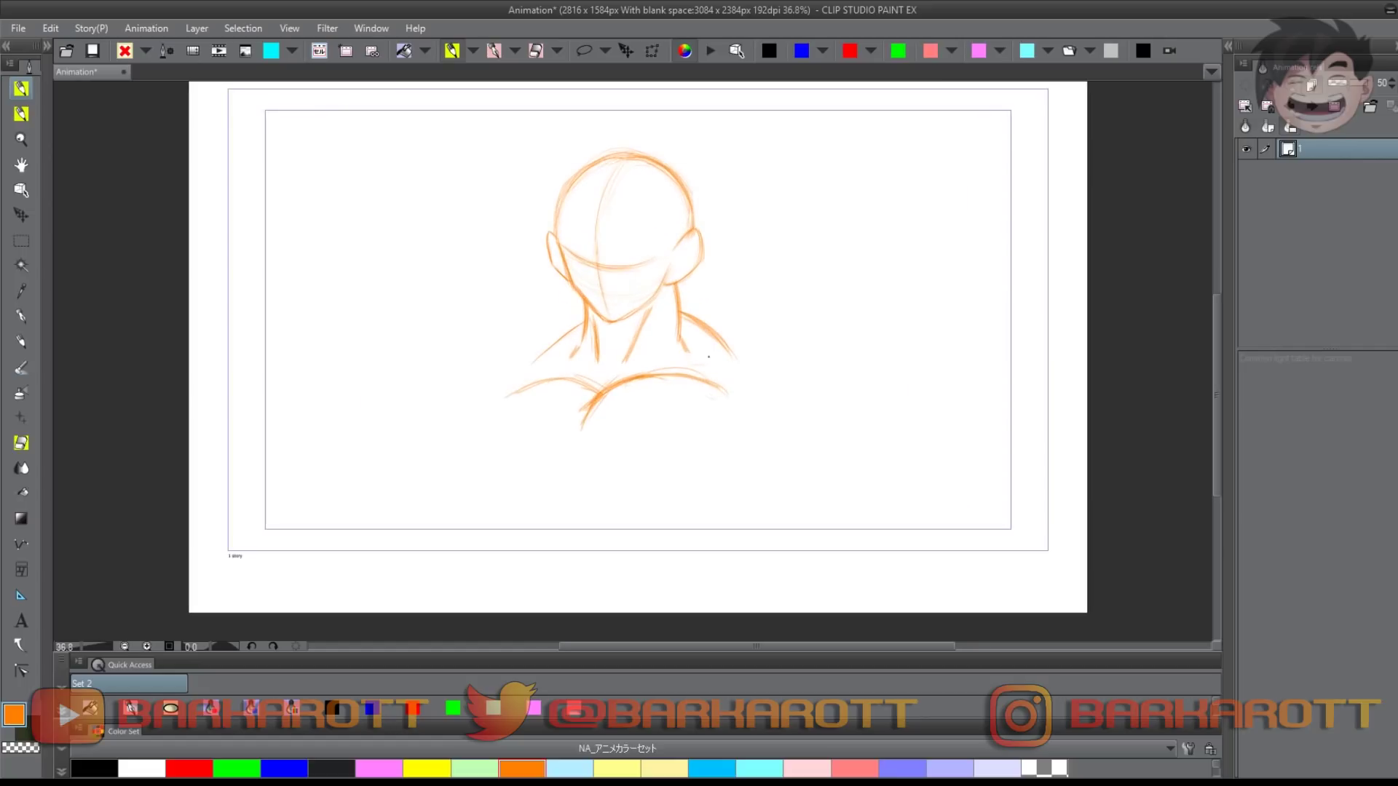
mouse_move(688, 412)
mouse_down()
mouse_move(725, 330)
mouse_move(797, 362)
mouse_move(768, 357)
mouse_move(830, 408)
mouse_move(816, 473)
mouse_up()
mouse_move(735, 446)
mouse_down()
mouse_move(729, 546)
mouse_move(793, 477)
mouse_move(793, 547)
mouse_up()
mouse_move(810, 451)
mouse_down()
mouse_move(836, 511)
mouse_move(820, 532)
mouse_up()
drag(826, 523, 821, 564)
Complete the outlines of both chest muscles with their outer and lower edges
mouse_move(551, 372)
mouse_down()
mouse_move(493, 368)
mouse_move(464, 393)
mouse_move(529, 395)
mouse_move(491, 430)
mouse_up()
drag(490, 437, 500, 479)
mouse_move(492, 434)
mouse_down()
mouse_move(532, 473)
mouse_move(578, 441)
mouse_move(584, 468)
mouse_move(632, 476)
mouse_move(688, 479)
mouse_move(726, 459)
mouse_up()
mouse_move(579, 465)
mouse_down()
mouse_move(498, 478)
mouse_move(568, 468)
mouse_up()
drag(587, 466, 638, 489)
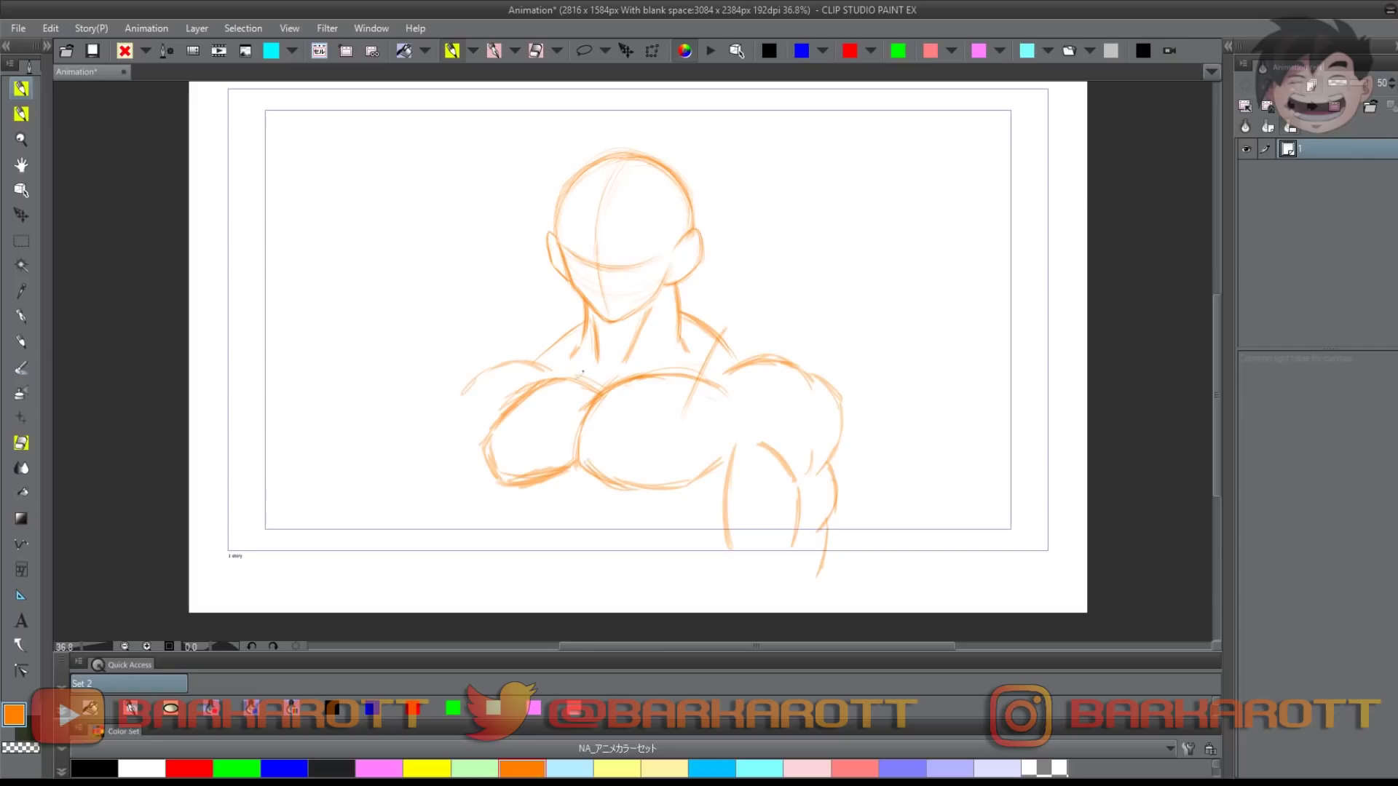
Add short neck muscle strokes above the chest and extend the near arm's lines
drag(628, 356, 616, 384)
drag(635, 350, 619, 377)
drag(628, 328, 614, 361)
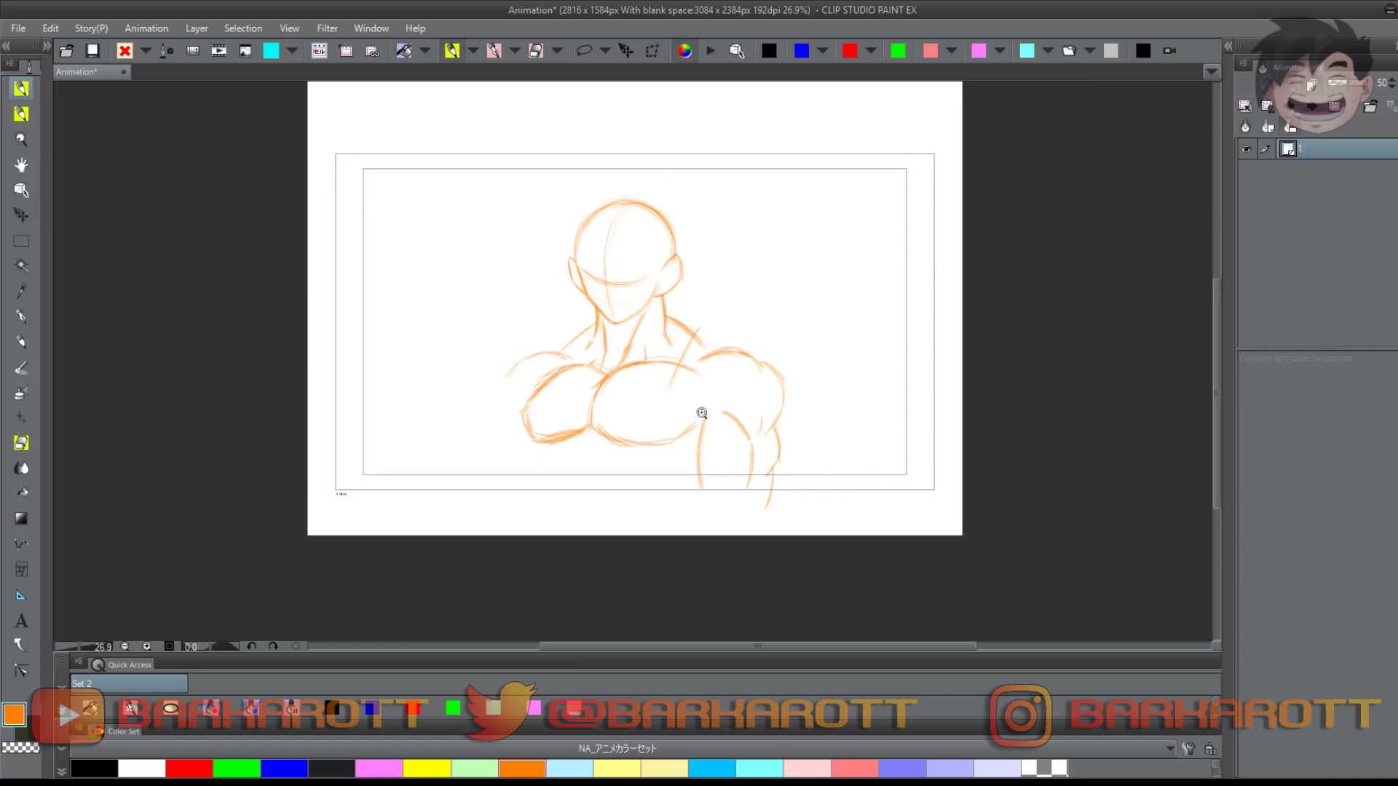
drag(698, 416, 703, 423)
Scale down the whole upper-body sketch to free room for the torso
key(ctrl+t)
mouse_move(654, 176)
mouse_down()
mouse_move(641, 219)
mouse_move(621, 199)
mouse_up()
click(614, 492)
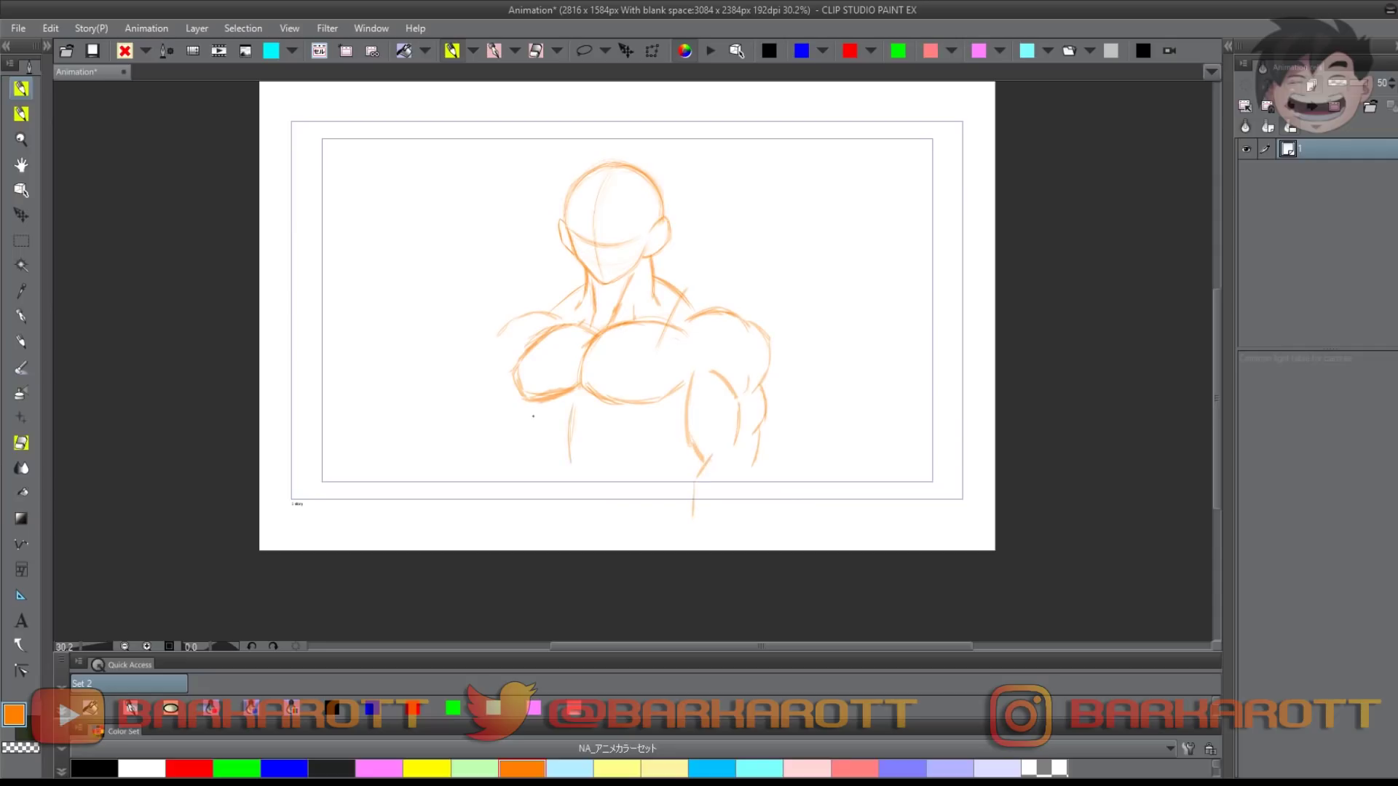
Sketch the abdominal muscles and both sides of the torso below the chest
drag(643, 417, 627, 435)
drag(612, 475, 628, 429)
drag(542, 434, 551, 481)
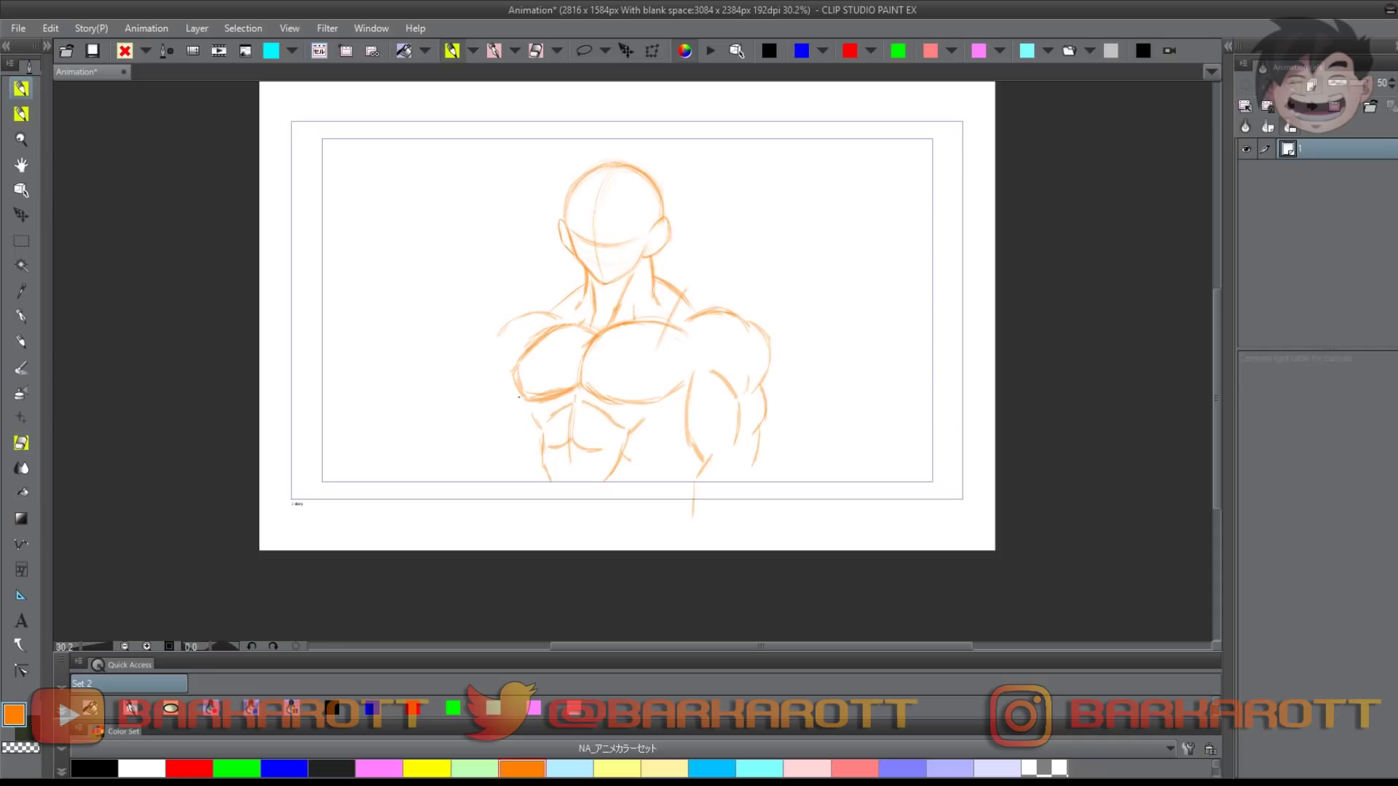
drag(524, 440, 530, 483)
drag(662, 442, 688, 426)
Sketch the outer curve of the far shoulder and clean up its strokes
scroll(649, 482, down, 1)
scroll(699, 477, up, 3)
scroll(715, 484, down, 2)
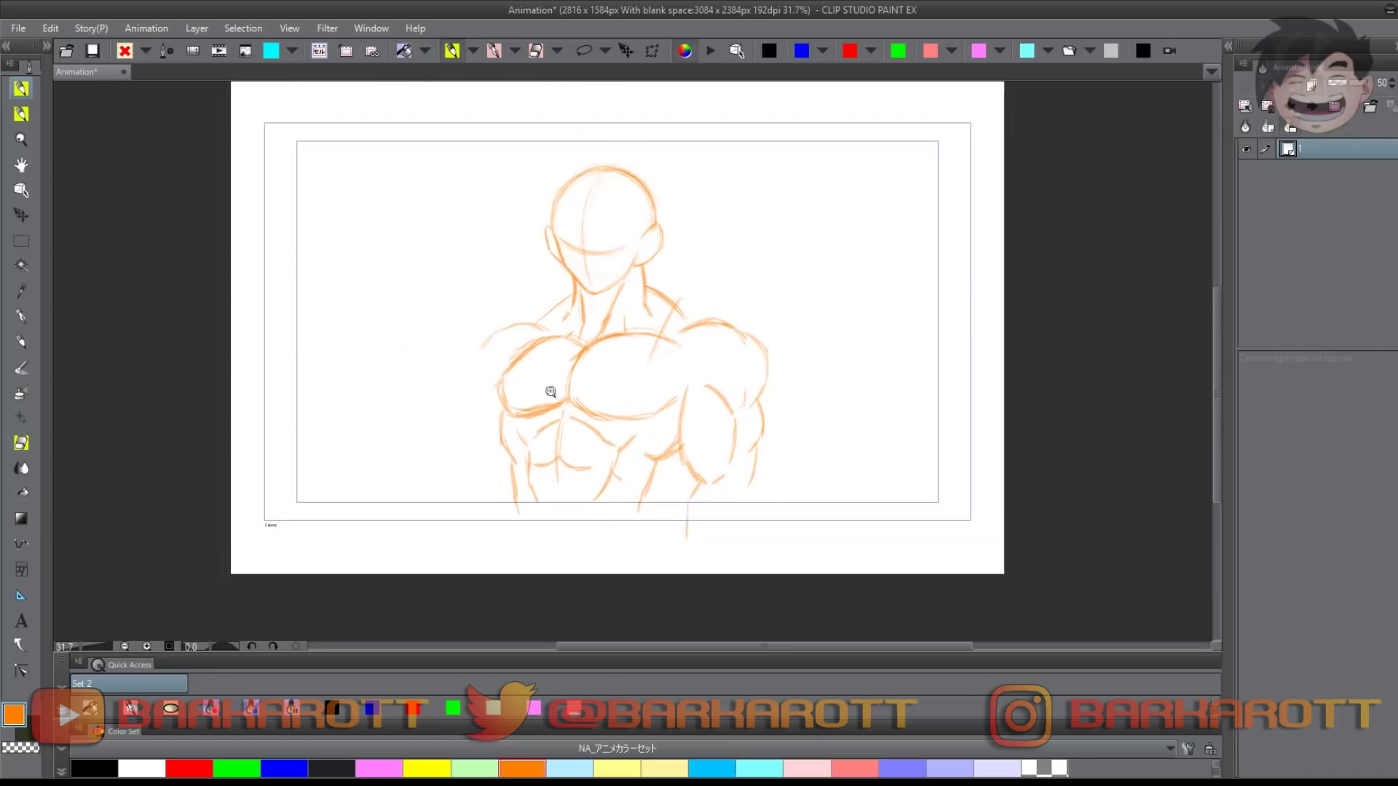
scroll(549, 390, up, 2)
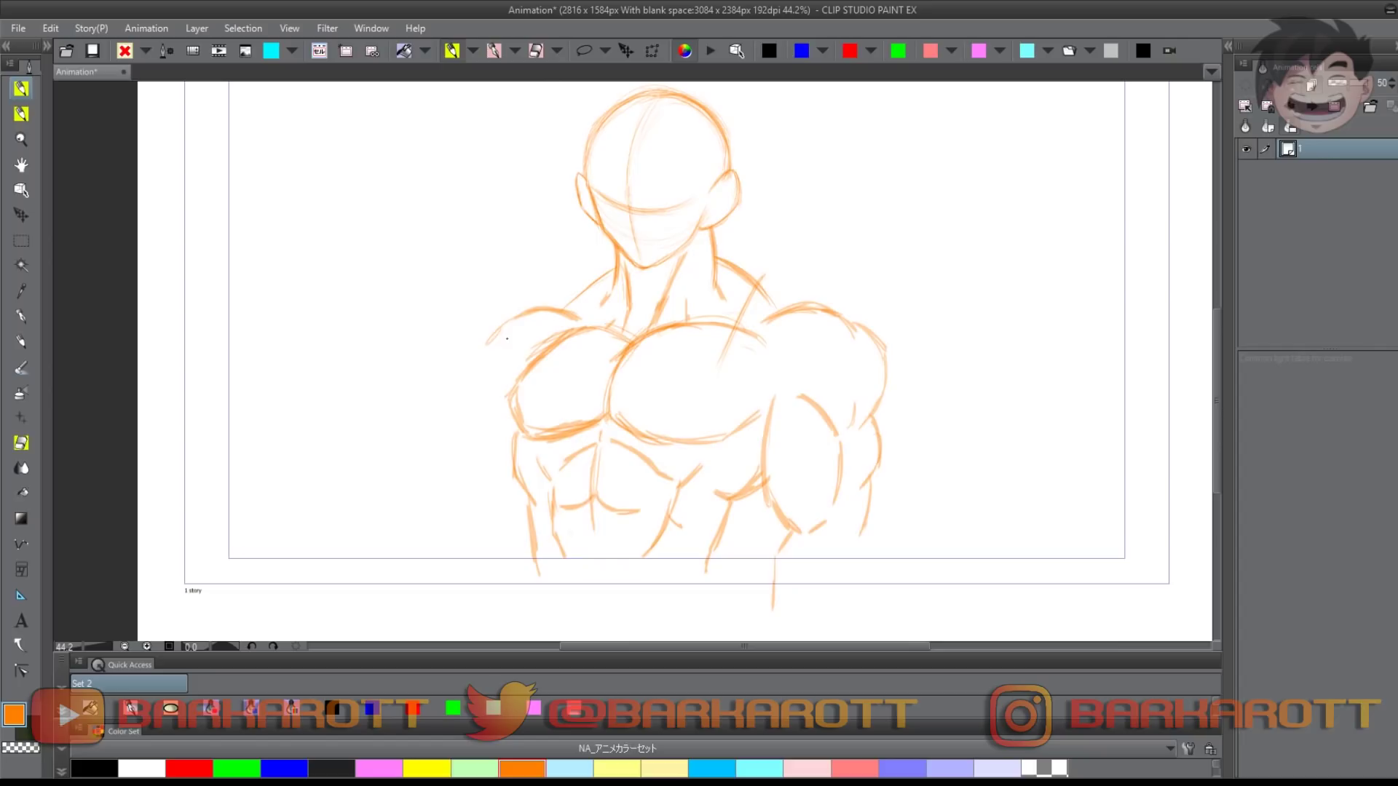
mouse_move(489, 339)
mouse_down()
mouse_move(469, 405)
mouse_move(480, 420)
mouse_move(467, 366)
mouse_move(481, 429)
mouse_up()
key(e)
key(p)
Sketch the inner and outer contours of the far arm below the shoulder
scroll(476, 442, down, 2)
scroll(477, 442, up, 1)
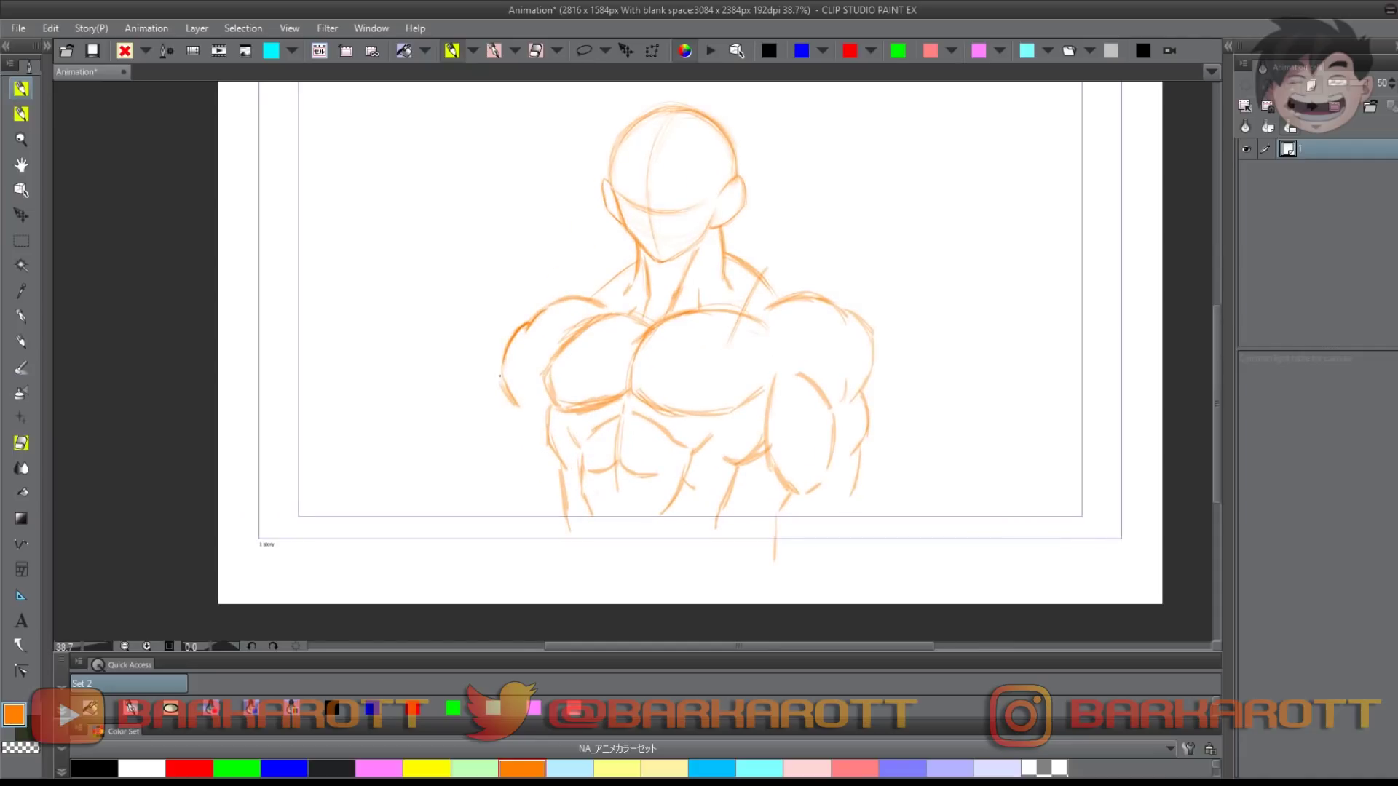
mouse_move(527, 399)
mouse_down()
mouse_move(510, 419)
mouse_move(513, 494)
mouse_up()
drag(504, 393, 495, 446)
drag(494, 443, 493, 499)
Erase the near shoulder's top line and redraw it as a fuller rounded curve
scroll(477, 502, down, 2)
scroll(716, 389, up, 2)
key(e)
mouse_move(664, 338)
mouse_down()
mouse_move(747, 356)
mouse_move(701, 335)
mouse_up()
key(p)
drag(639, 348, 704, 331)
mouse_move(642, 340)
mouse_down()
mouse_move(703, 328)
mouse_move(749, 374)
mouse_up()
drag(707, 330, 750, 374)
drag(721, 339, 781, 388)
Redraw the near shoulder's outer edge down to the arm, erasing the excess strokes
mouse_move(738, 349)
mouse_down()
mouse_move(784, 397)
mouse_move(781, 440)
mouse_up()
mouse_move(782, 384)
mouse_down()
mouse_move(772, 455)
mouse_move(747, 478)
mouse_up()
drag(784, 385, 756, 471)
key(e)
drag(750, 349, 784, 406)
key(p)
drag(783, 395, 745, 472)
drag(751, 432, 736, 473)
Reinforce the shoulder and trapezius contours and add the near chest's armpit edge
drag(786, 375, 531, 389)
drag(526, 390, 605, 388)
mouse_move(552, 339)
mouse_down()
mouse_move(610, 335)
mouse_move(651, 289)
mouse_up()
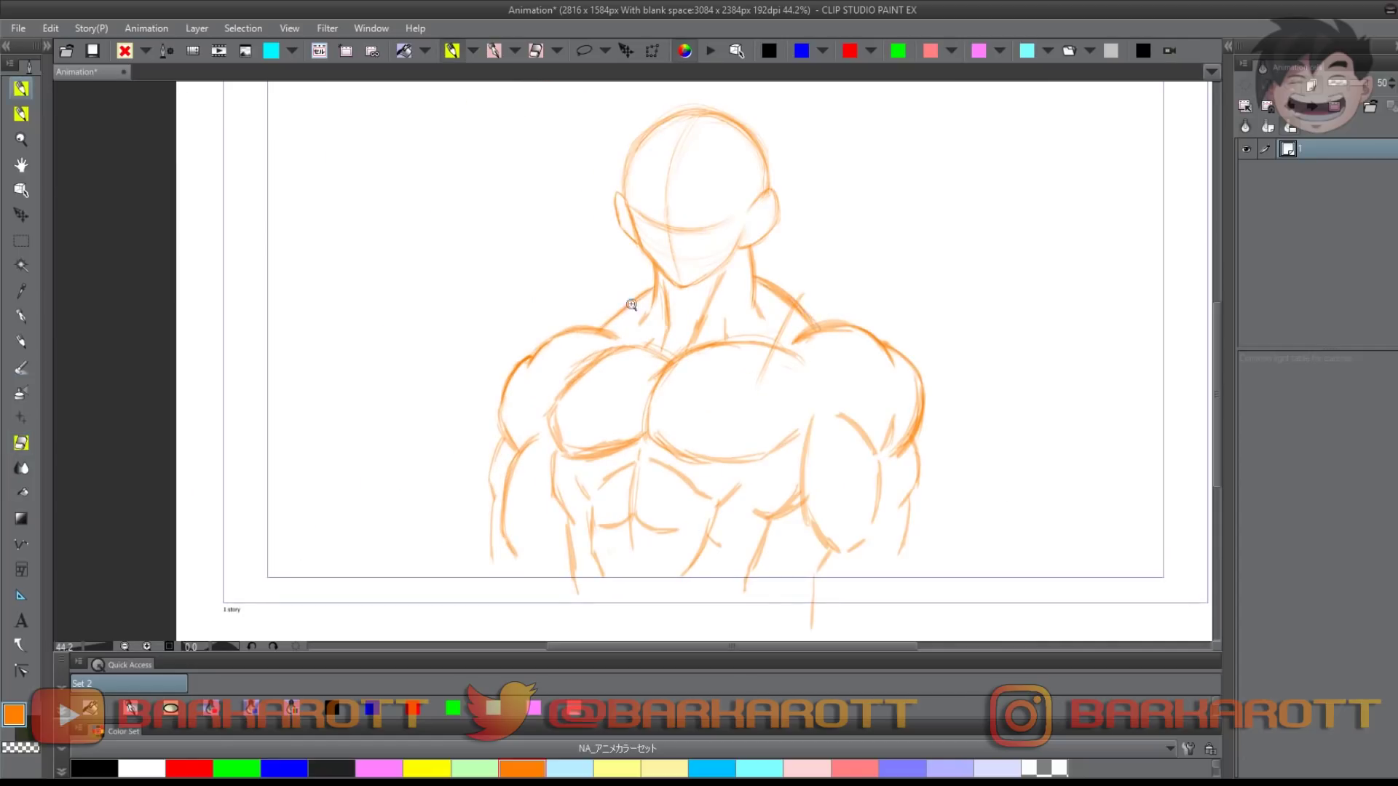
scroll(627, 335, down, 2)
drag(731, 339, 746, 363)
drag(732, 340, 746, 362)
mouse_move(619, 386)
mouse_down()
mouse_move(648, 386)
mouse_move(583, 396)
mouse_move(637, 401)
mouse_up()
Enlarge the figure sketch slightly and move it down the canvas
scroll(580, 468, down, 1)
key(ctrl+t)
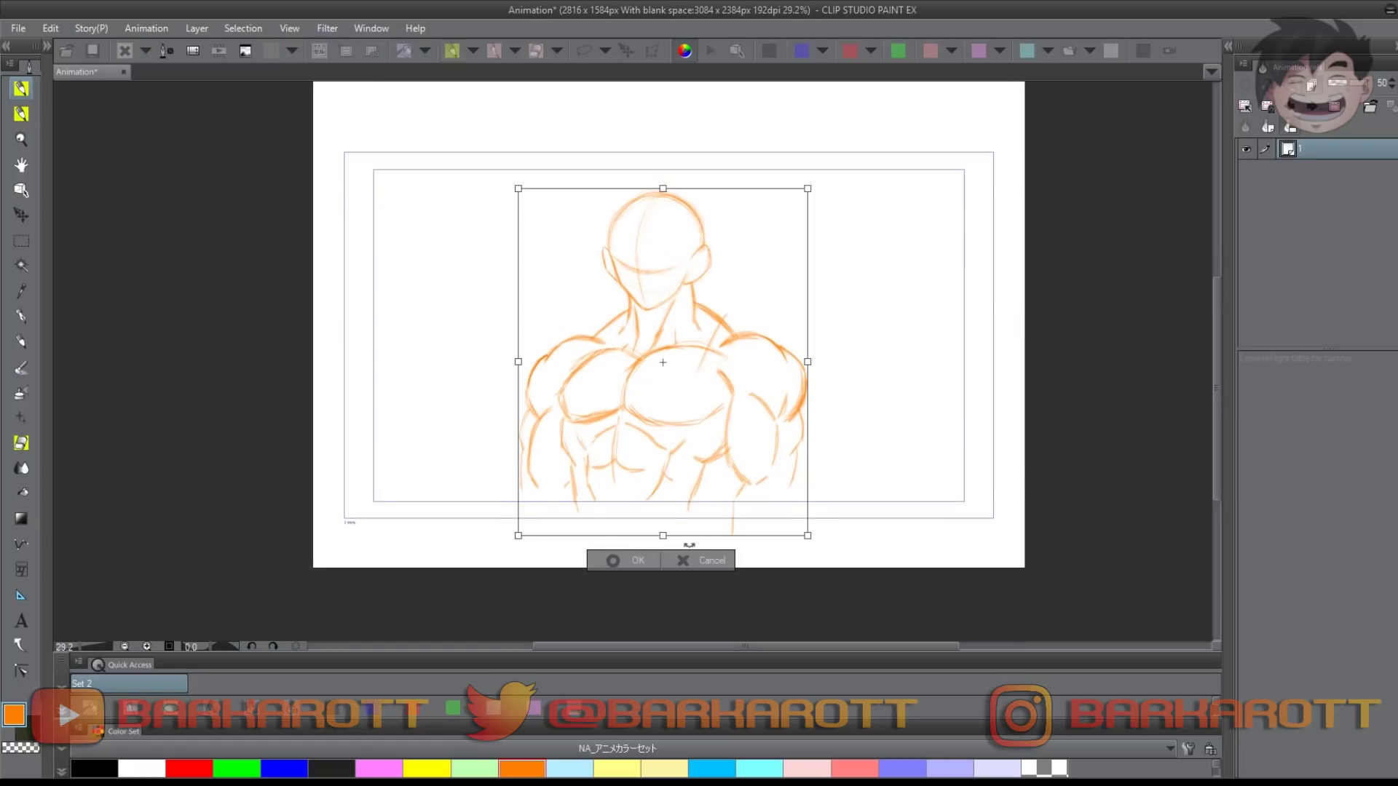
click(636, 560)
key(ctrl+t)
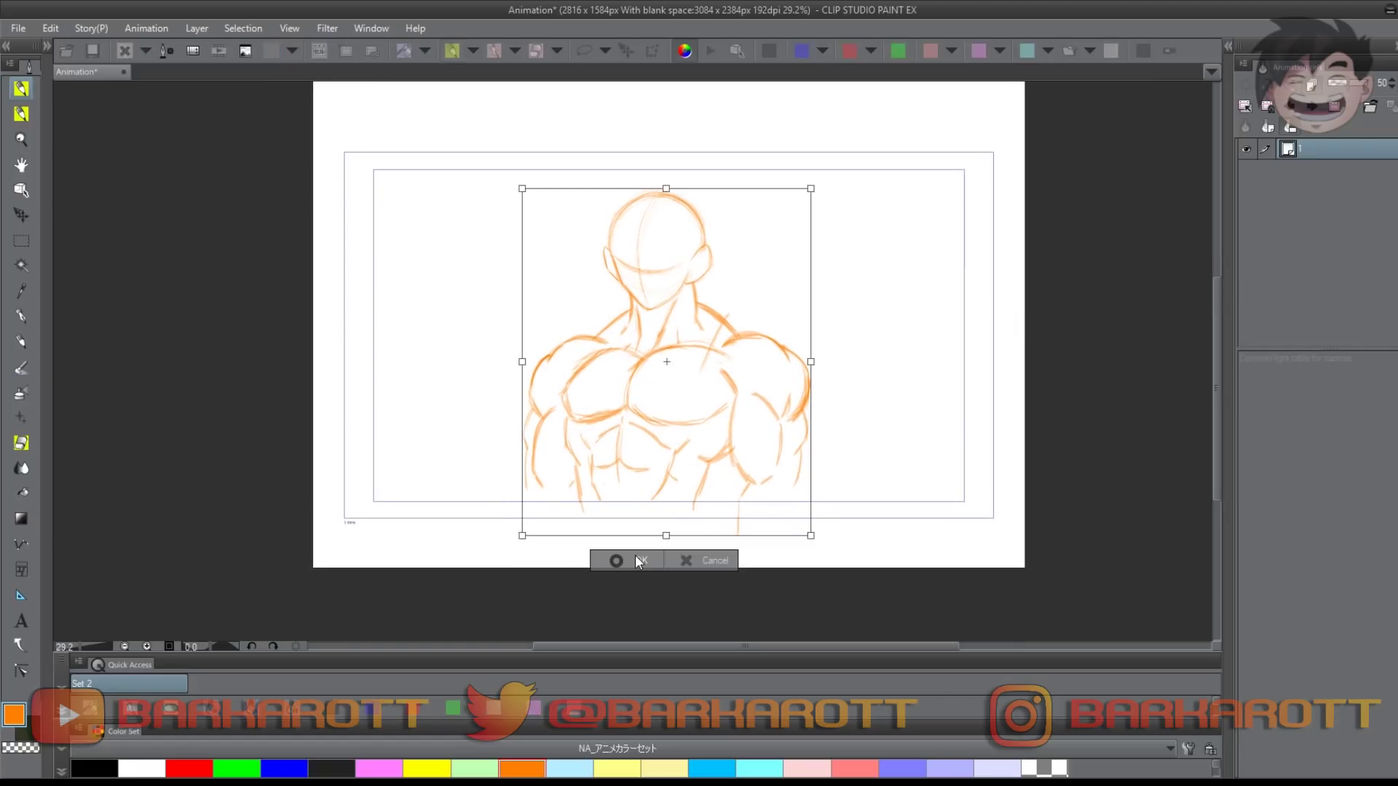
drag(666, 188, 666, 166)
drag(657, 241, 662, 278)
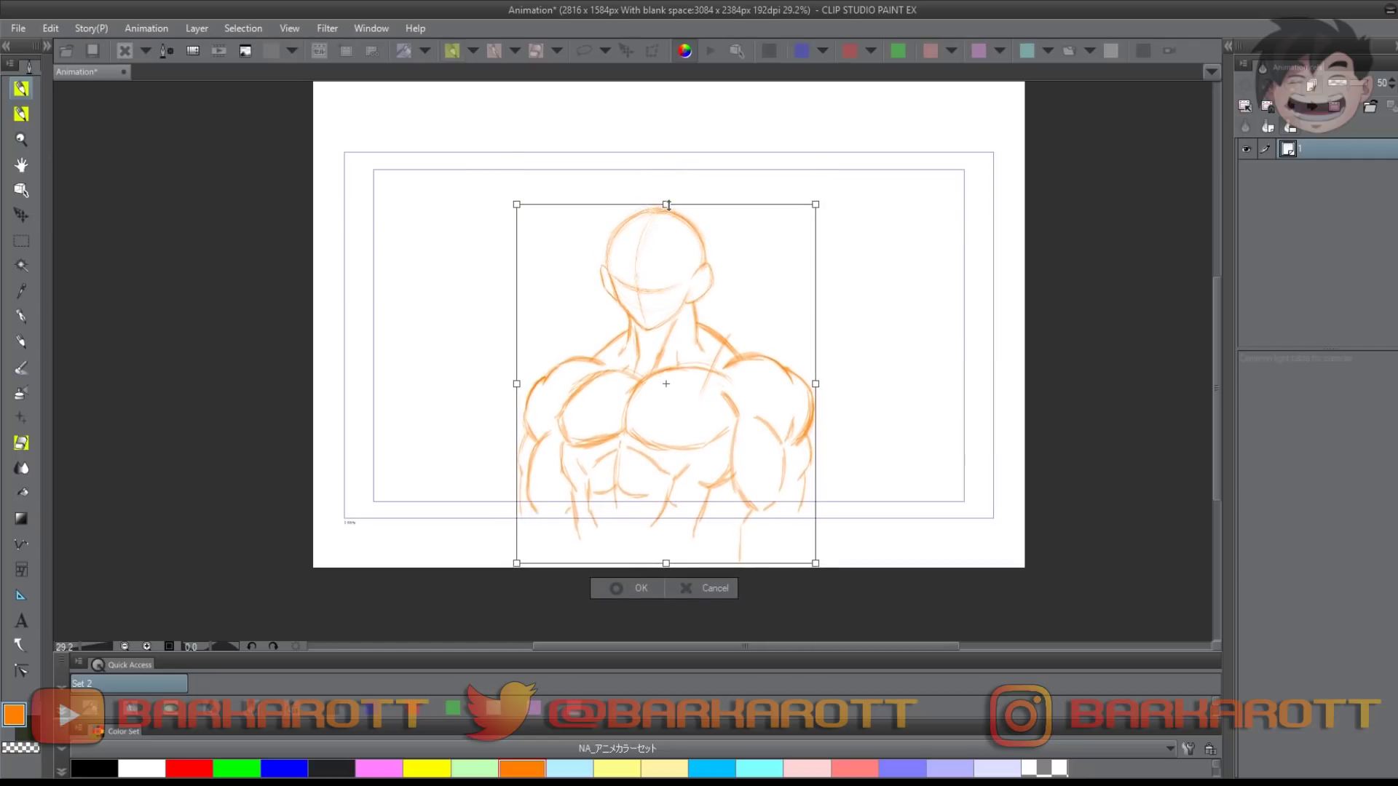
click(639, 587)
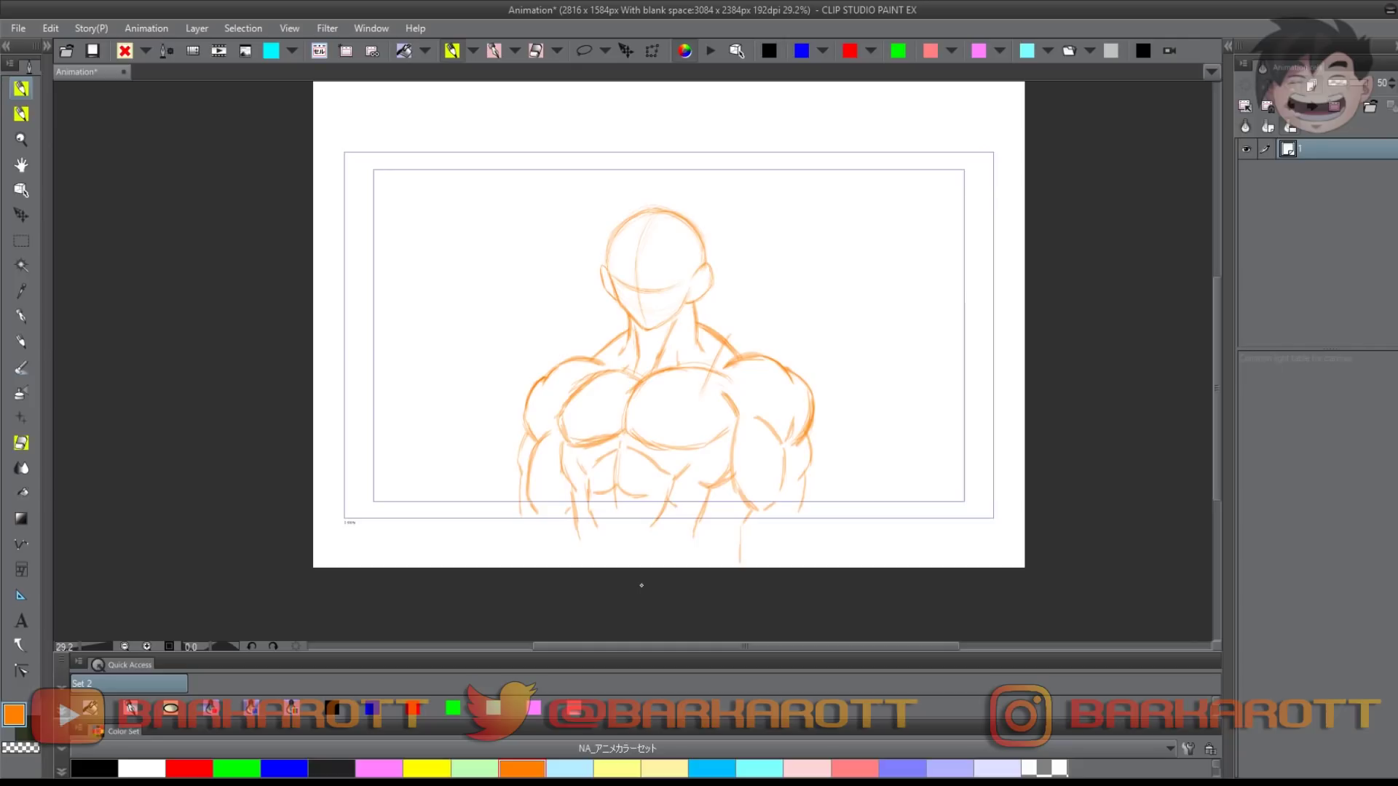
Switch the drawing colour to black and draw the nose and the small mouth on the face
mouse_move(651, 274)
mouse_down()
mouse_move(699, 273)
mouse_move(680, 275)
mouse_up()
click(94, 769)
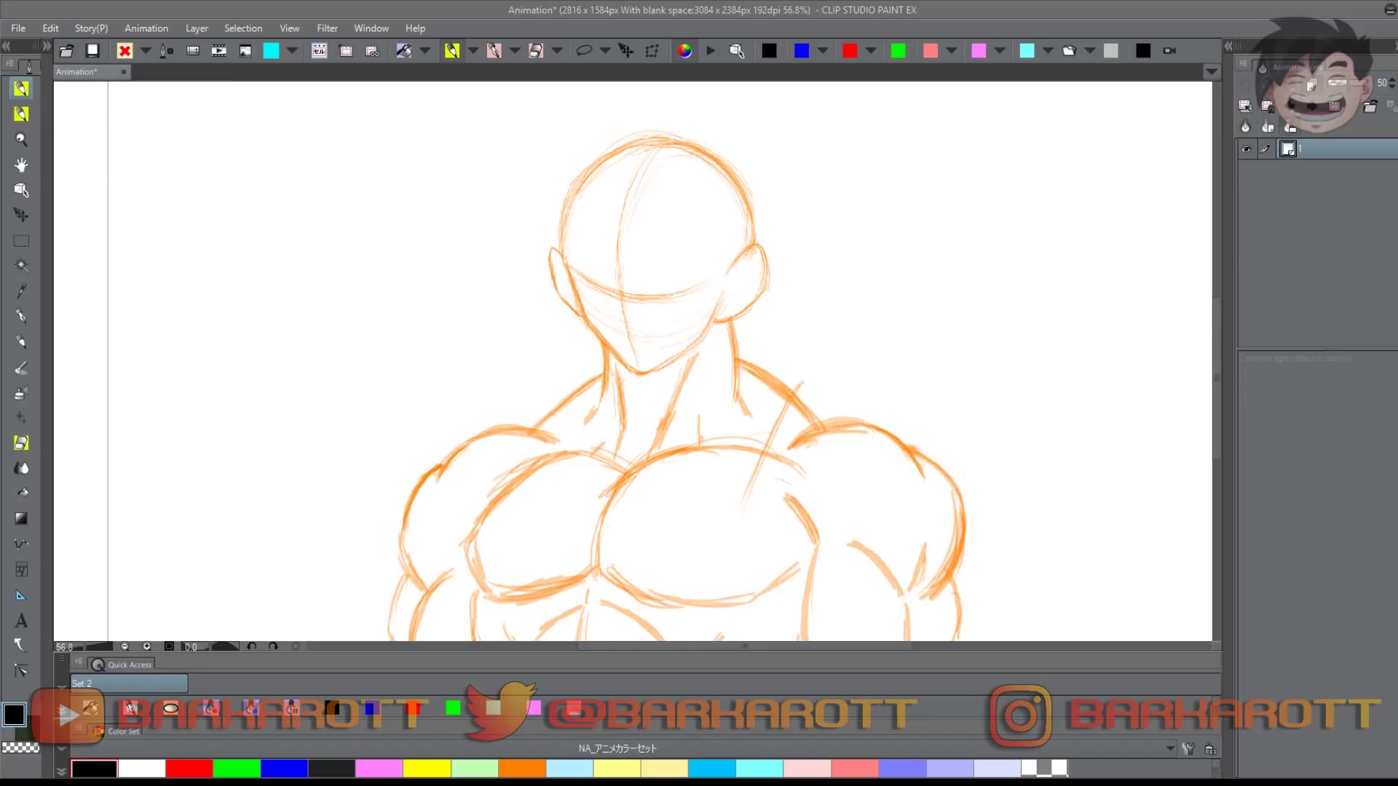
scroll(623, 299, up, 4)
mouse_move(612, 315)
mouse_down()
mouse_move(583, 379)
mouse_move(643, 377)
mouse_move(636, 397)
mouse_up()
mouse_move(591, 393)
mouse_down()
mouse_move(645, 379)
mouse_move(587, 390)
mouse_up()
scroll(646, 409, down, 4)
scroll(646, 409, up, 3)
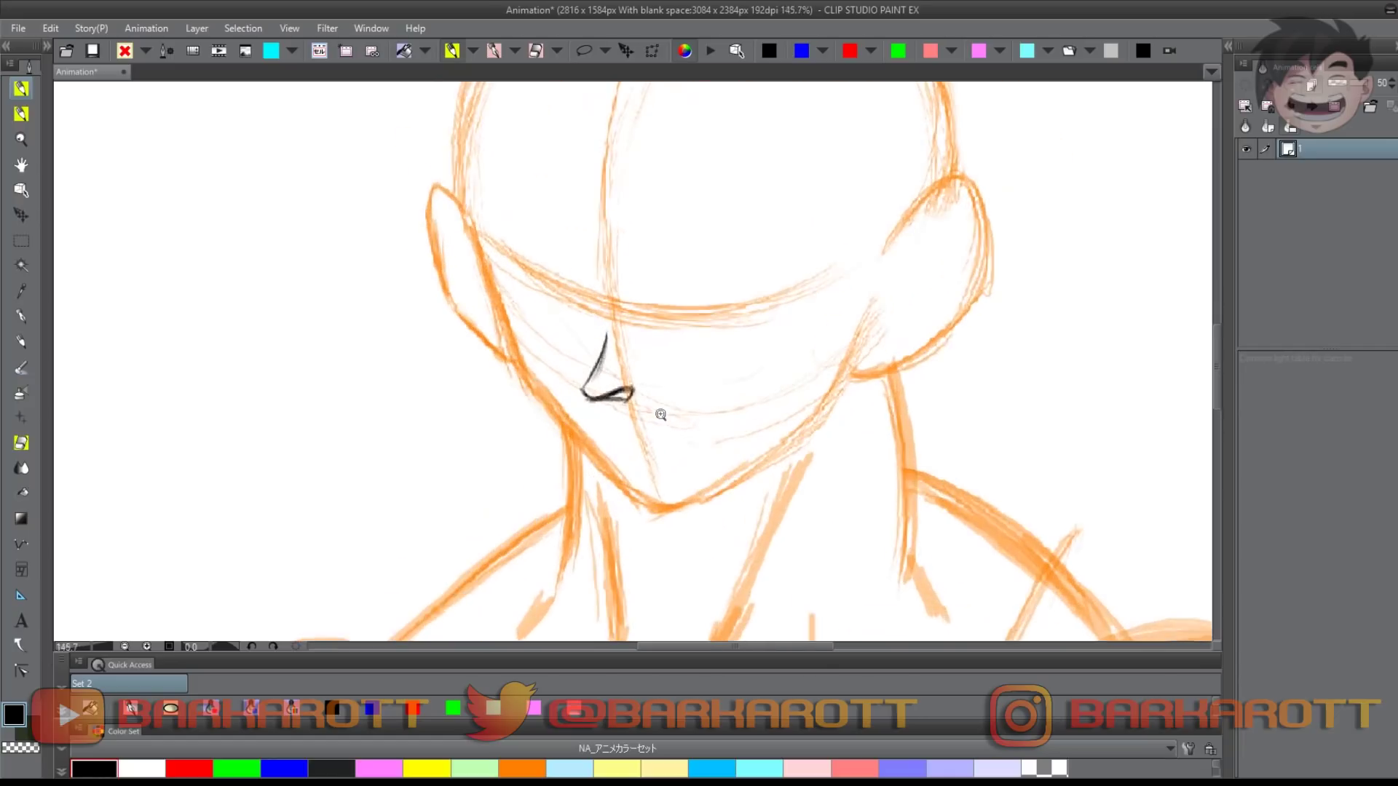
mouse_move(621, 416)
mouse_down()
mouse_move(677, 424)
mouse_move(662, 454)
mouse_up()
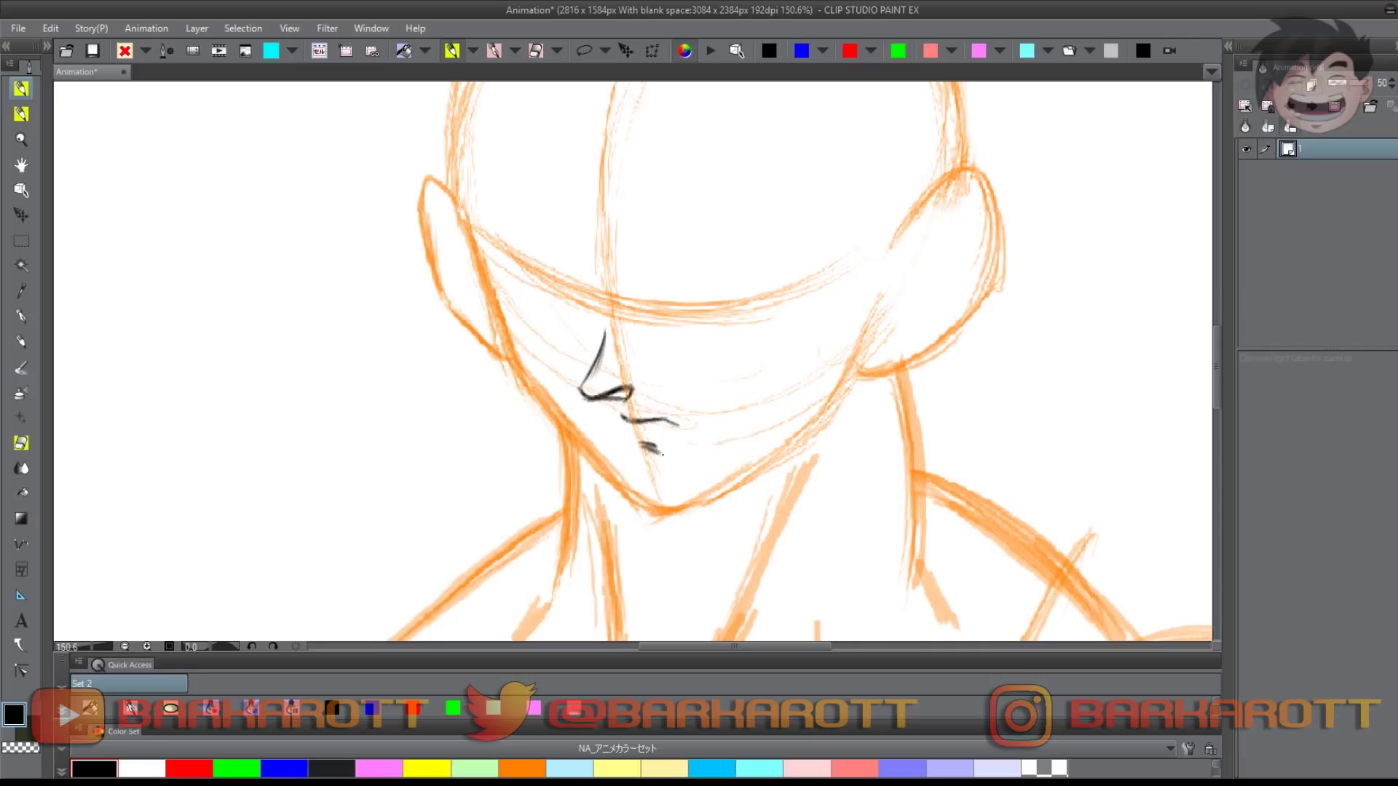
Draw the frown creases at the nose bridge and the slanted brow line over the near eye
scroll(631, 443, down, 4)
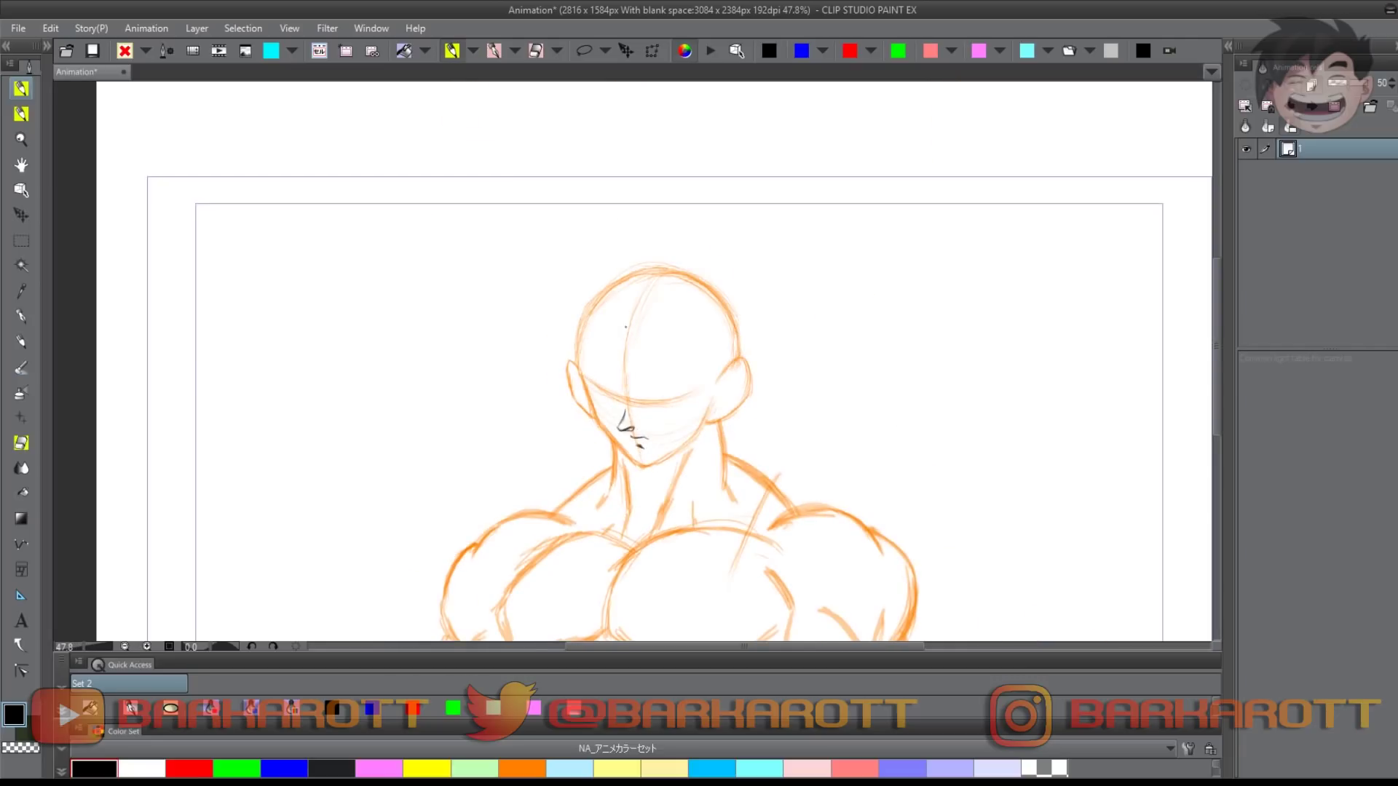
scroll(631, 407, up, 5)
drag(591, 389, 618, 401)
mouse_move(590, 339)
mouse_down()
mouse_move(587, 386)
mouse_move(640, 398)
mouse_up()
mouse_move(631, 420)
mouse_down()
mouse_move(578, 428)
mouse_move(728, 351)
mouse_up()
scroll(578, 428, up, 1)
mouse_move(671, 407)
mouse_down()
mouse_move(776, 331)
mouse_move(845, 311)
mouse_up()
drag(746, 351, 849, 310)
drag(662, 413, 855, 314)
Correct the near eyebrow's upper edge and draw its thick, angled outer end
key(e)
drag(728, 358, 829, 313)
key(p)
mouse_move(699, 365)
mouse_down()
mouse_move(640, 419)
mouse_move(765, 342)
mouse_move(865, 307)
mouse_up()
drag(779, 343, 872, 308)
mouse_move(841, 283)
mouse_down()
mouse_move(881, 318)
mouse_move(695, 368)
mouse_move(652, 406)
mouse_move(615, 412)
mouse_move(761, 313)
mouse_move(858, 271)
mouse_move(878, 315)
mouse_up()
drag(850, 267, 882, 311)
drag(855, 271, 881, 310)
Draw the lower lid and outer edge of the near eye beneath the brow
mouse_move(670, 422)
mouse_down()
mouse_move(785, 411)
mouse_move(765, 420)
mouse_up()
drag(825, 337, 788, 410)
mouse_move(831, 320)
mouse_down()
mouse_move(781, 414)
mouse_move(798, 396)
mouse_up()
drag(835, 320, 798, 407)
drag(687, 399, 662, 389)
Darken the near eye's upper lid and brow lines and refine the iris
scroll(719, 412, up, 4)
drag(877, 303, 625, 430)
drag(683, 397, 708, 415)
drag(734, 370, 637, 427)
scroll(700, 404, down, 5)
scroll(709, 401, up, 5)
drag(664, 397, 607, 432)
drag(739, 354, 610, 435)
mouse_move(742, 352)
mouse_down()
mouse_move(606, 437)
mouse_move(734, 364)
mouse_move(690, 421)
mouse_move(734, 360)
mouse_up()
drag(734, 361, 688, 423)
Draw slanted crease lines across the cheek just under the near eye
scroll(668, 408, down, 5)
scroll(655, 419, up, 2)
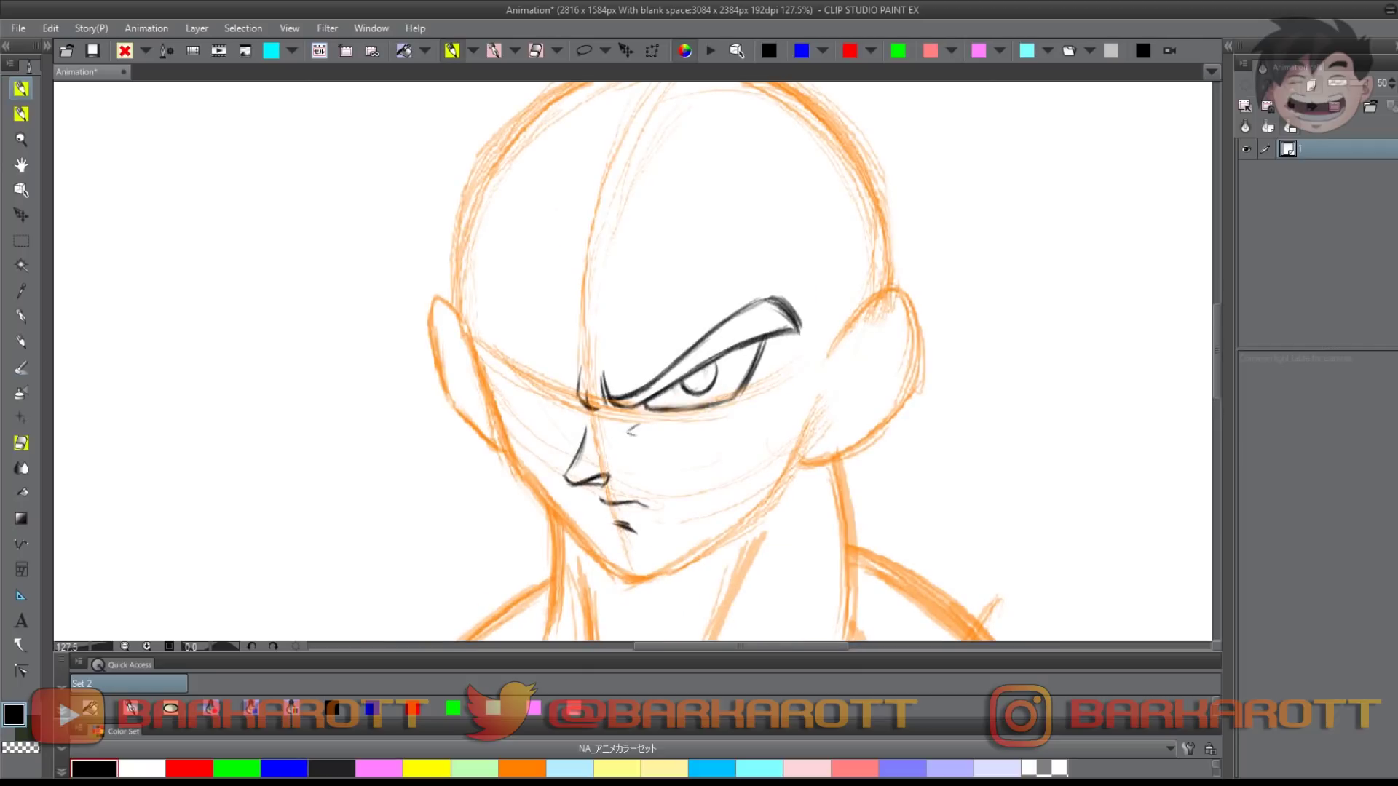
drag(633, 433, 699, 425)
key(p)
drag(627, 441, 750, 422)
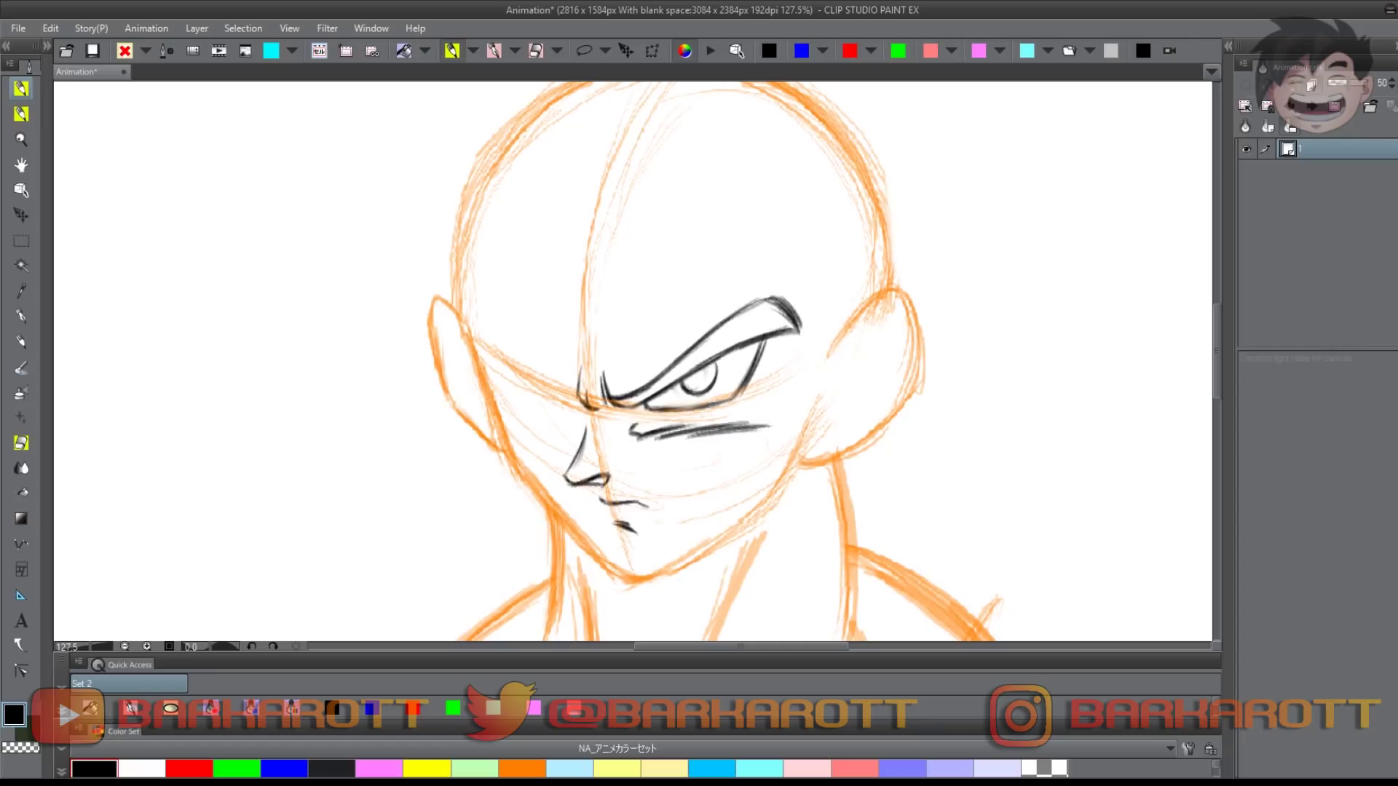
Extend the crease under the near eye and outline the tall, arched far eyebrow from the nose bridge in a mirrored view
drag(680, 437, 768, 427)
scroll(654, 418, down, 7)
key(h)
scroll(652, 409, up, 10)
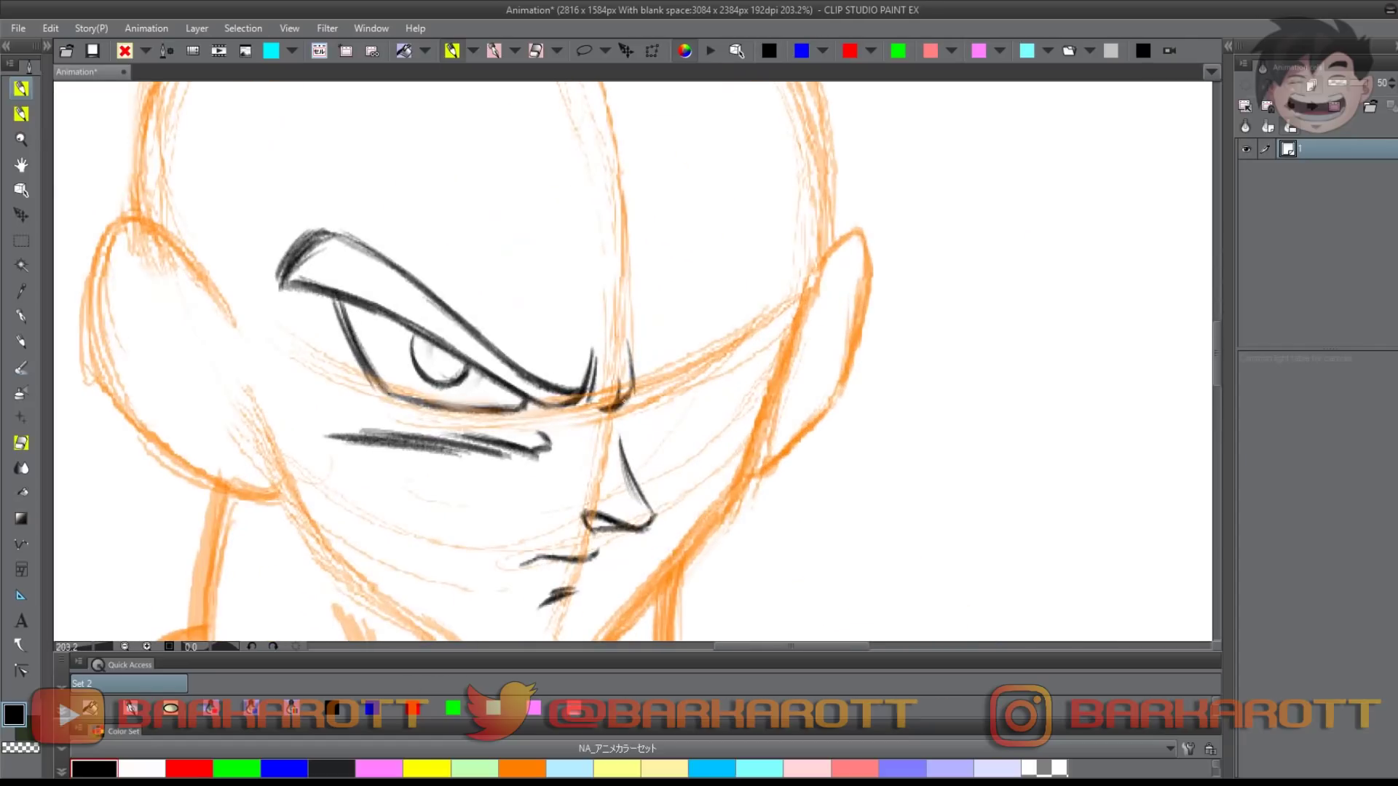
mouse_move(631, 393)
mouse_down()
mouse_move(728, 268)
mouse_move(797, 260)
mouse_move(779, 188)
mouse_up()
mouse_move(799, 255)
mouse_down()
mouse_move(777, 191)
mouse_move(657, 334)
mouse_move(634, 386)
mouse_move(738, 195)
mouse_move(781, 198)
mouse_move(798, 256)
mouse_up()
mouse_move(796, 259)
mouse_down()
mouse_move(763, 257)
mouse_move(657, 364)
mouse_up()
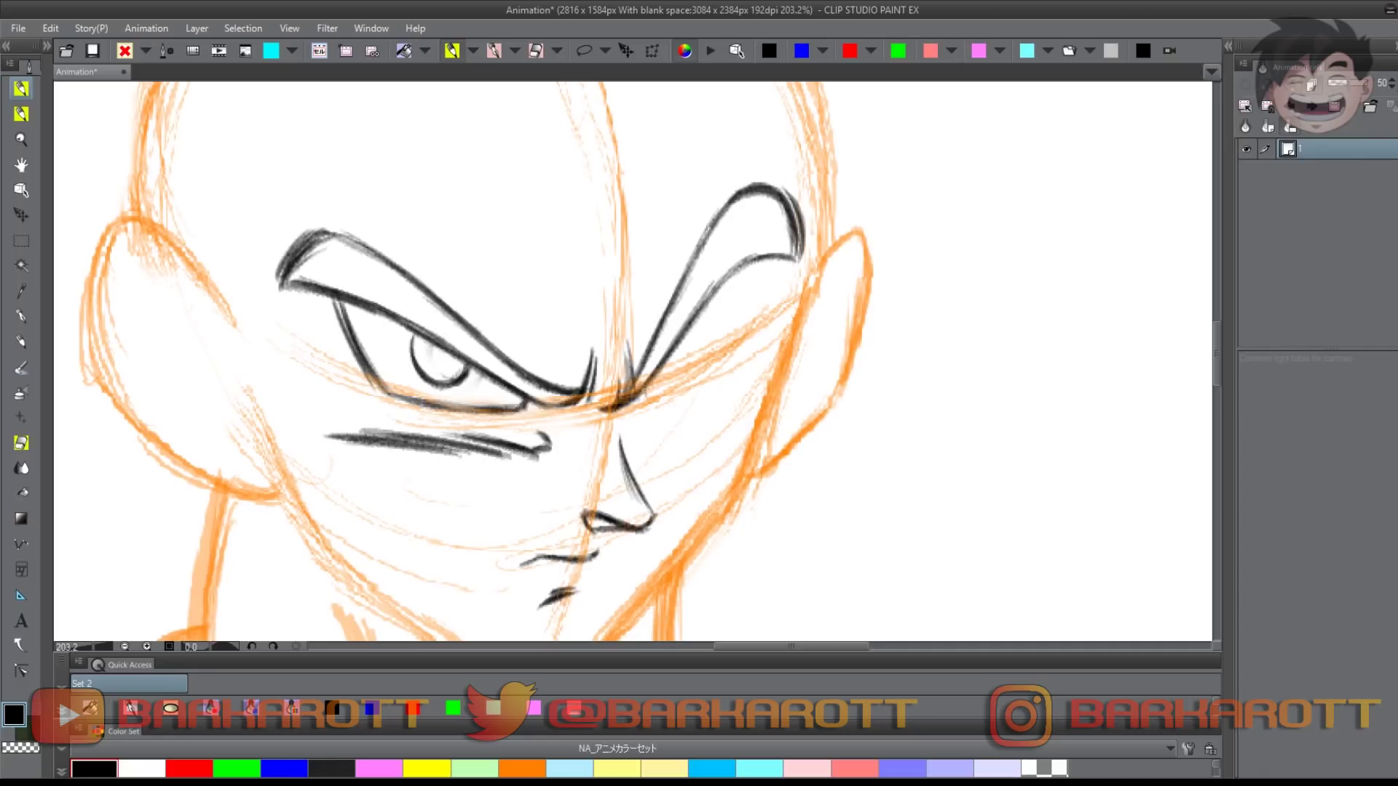
Draw the far eye's lids and iris, the crease beneath it, and a slanted wrinkle on the forehead
mouse_move(644, 397)
mouse_down()
mouse_move(710, 387)
mouse_move(745, 339)
mouse_move(759, 256)
mouse_move(659, 393)
mouse_up()
drag(640, 440, 735, 409)
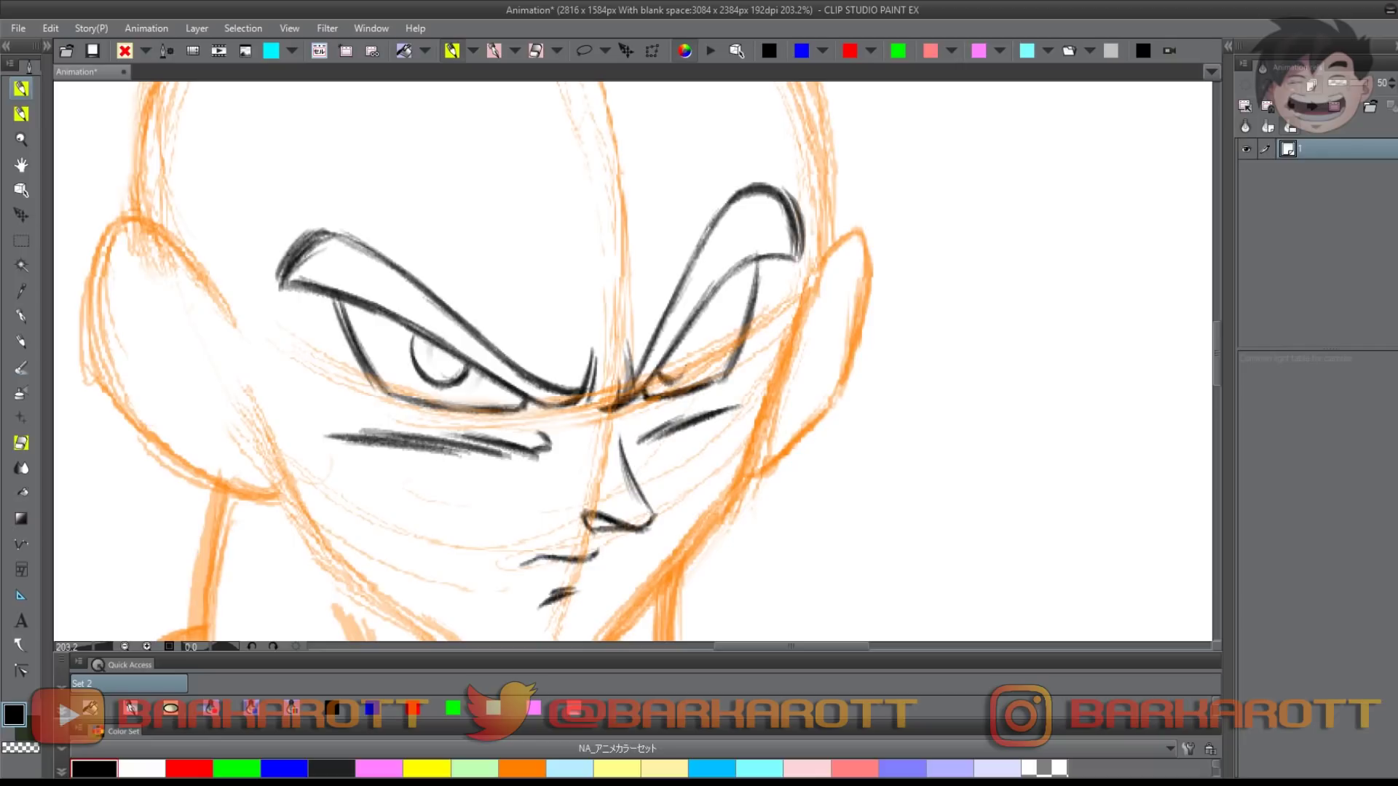
mouse_move(657, 367)
mouse_down()
mouse_move(679, 376)
mouse_move(625, 389)
mouse_move(635, 405)
mouse_move(573, 365)
mouse_up()
key(h)
scroll(680, 306, up, 1)
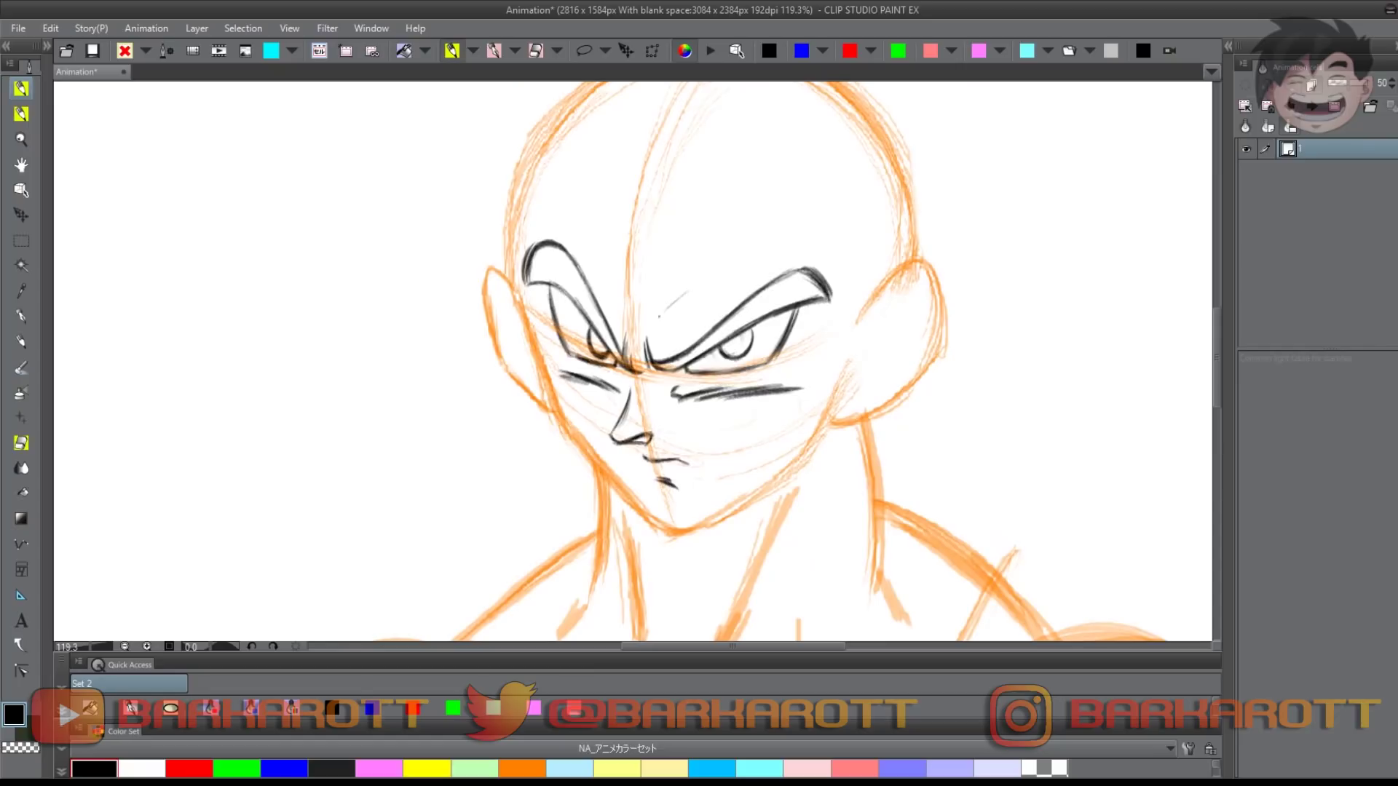
Lighten the orange guide along the far side of the face and draw the black far jaw line up from the chin
scroll(680, 305, down, 4)
scroll(589, 449, up, 5)
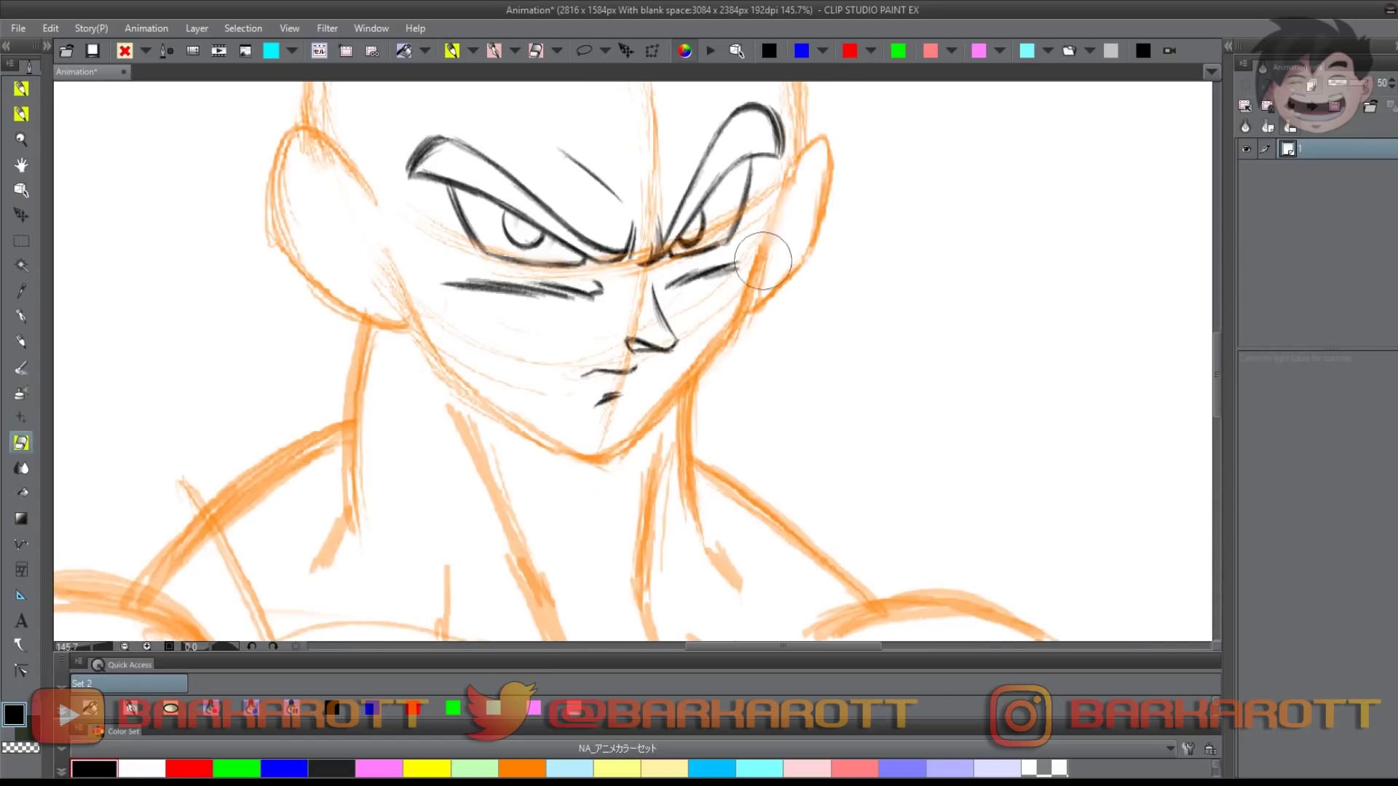
drag(584, 458, 573, 457)
key(e)
drag(733, 330, 780, 256)
key(p)
drag(618, 449, 671, 395)
drag(618, 449, 727, 332)
drag(620, 447, 722, 337)
Continue the far cheek contour up to the outer end of the far eyebrow
scroll(639, 449, down, 5)
scroll(711, 374, up, 4)
mouse_move(656, 463)
mouse_down()
mouse_move(688, 427)
mouse_move(734, 297)
mouse_up()
drag(678, 439, 733, 293)
drag(647, 479, 692, 416)
Draw and thicken the chin and the near jaw line rising toward the near ear
key(h)
mouse_move(614, 506)
mouse_down()
mouse_move(689, 411)
mouse_move(625, 516)
mouse_move(721, 471)
mouse_up()
scroll(657, 414, down, 5)
key(e)
scroll(752, 425, up, 4)
key(p)
drag(635, 522, 738, 458)
drag(613, 522, 738, 459)
drag(684, 499, 742, 453)
scroll(454, 406, down, 3)
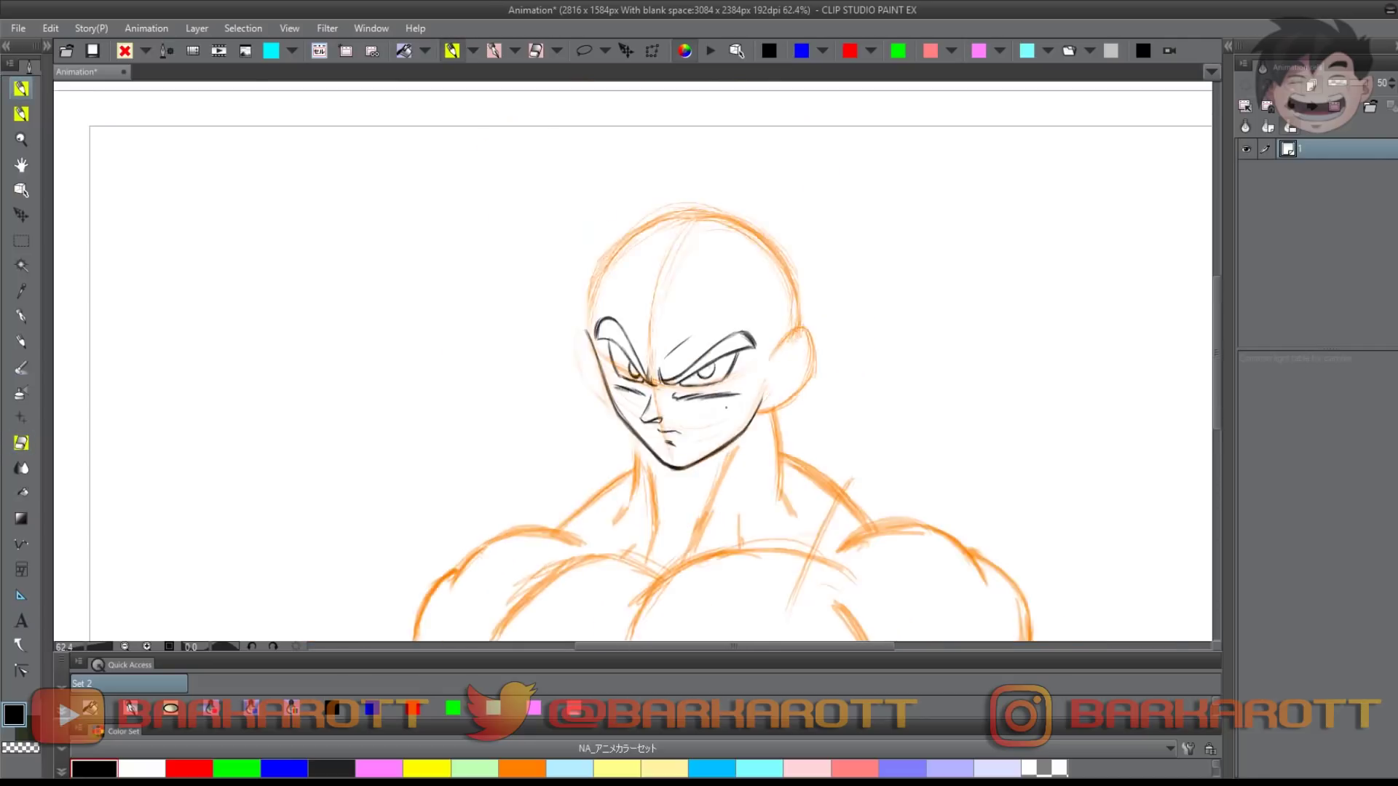
Fade the orange skull and ear guides and draw the near ear's black outline with its inner folds
key(h)
scroll(455, 407, up, 4)
scroll(587, 425, down, 3)
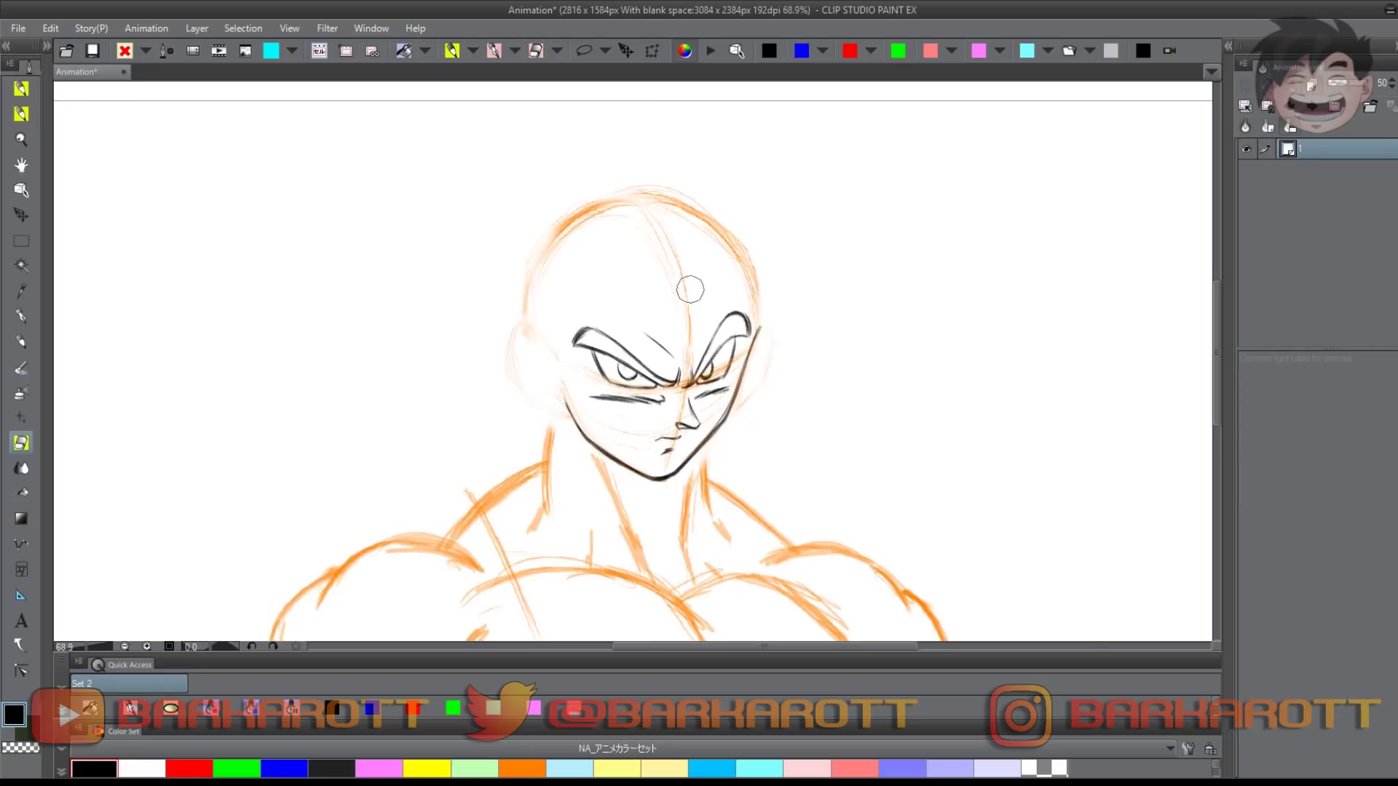
scroll(551, 413, up, 3)
drag(474, 369, 553, 420)
drag(457, 260, 464, 364)
mouse_move(482, 271)
mouse_down()
mouse_move(477, 320)
mouse_move(542, 327)
mouse_move(608, 464)
mouse_up()
drag(557, 360, 619, 492)
scroll(556, 348, down, 3)
scroll(534, 323, up, 3)
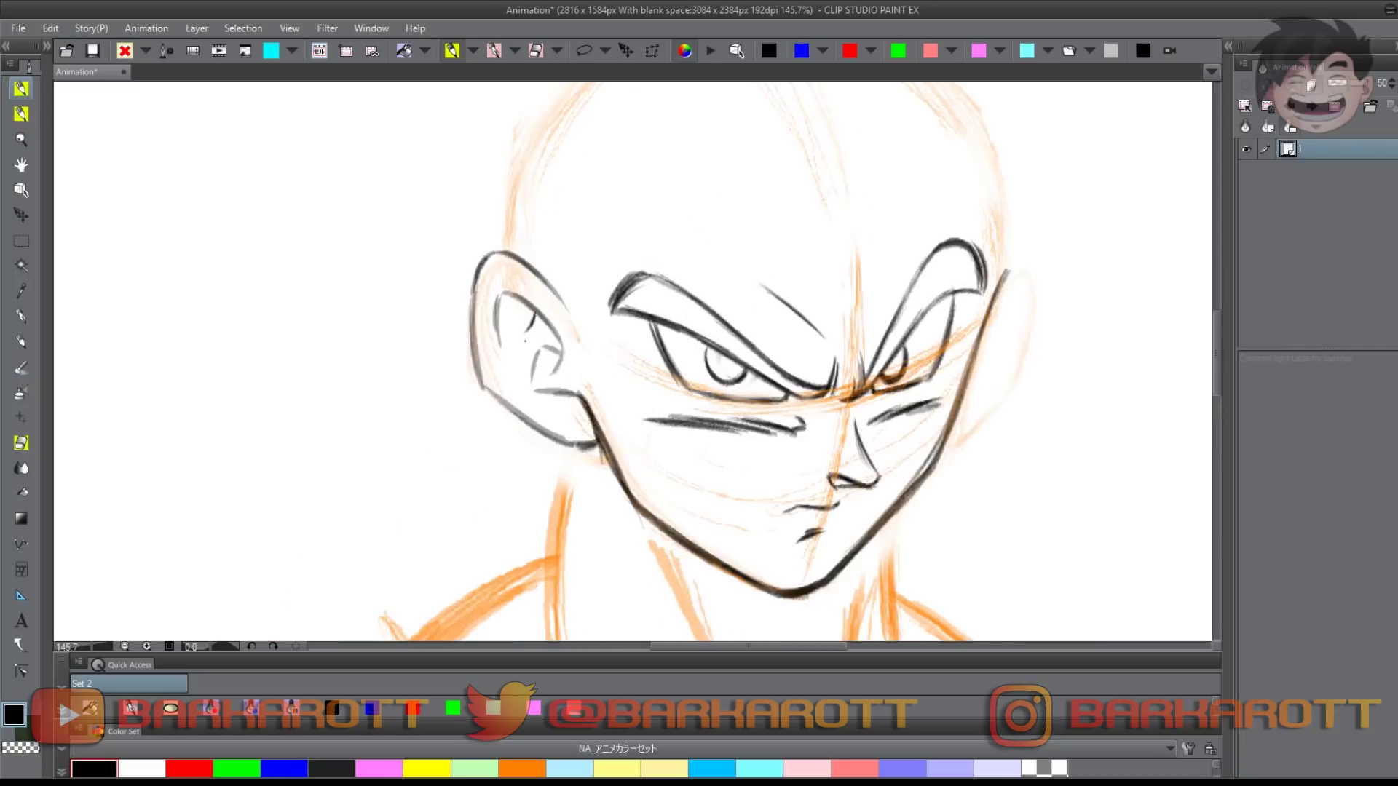
Draw the pointed sideburn beside the near ear and the hairline curving up over the temple
scroll(525, 341, down, 5)
key(h)
scroll(536, 349, down, 2)
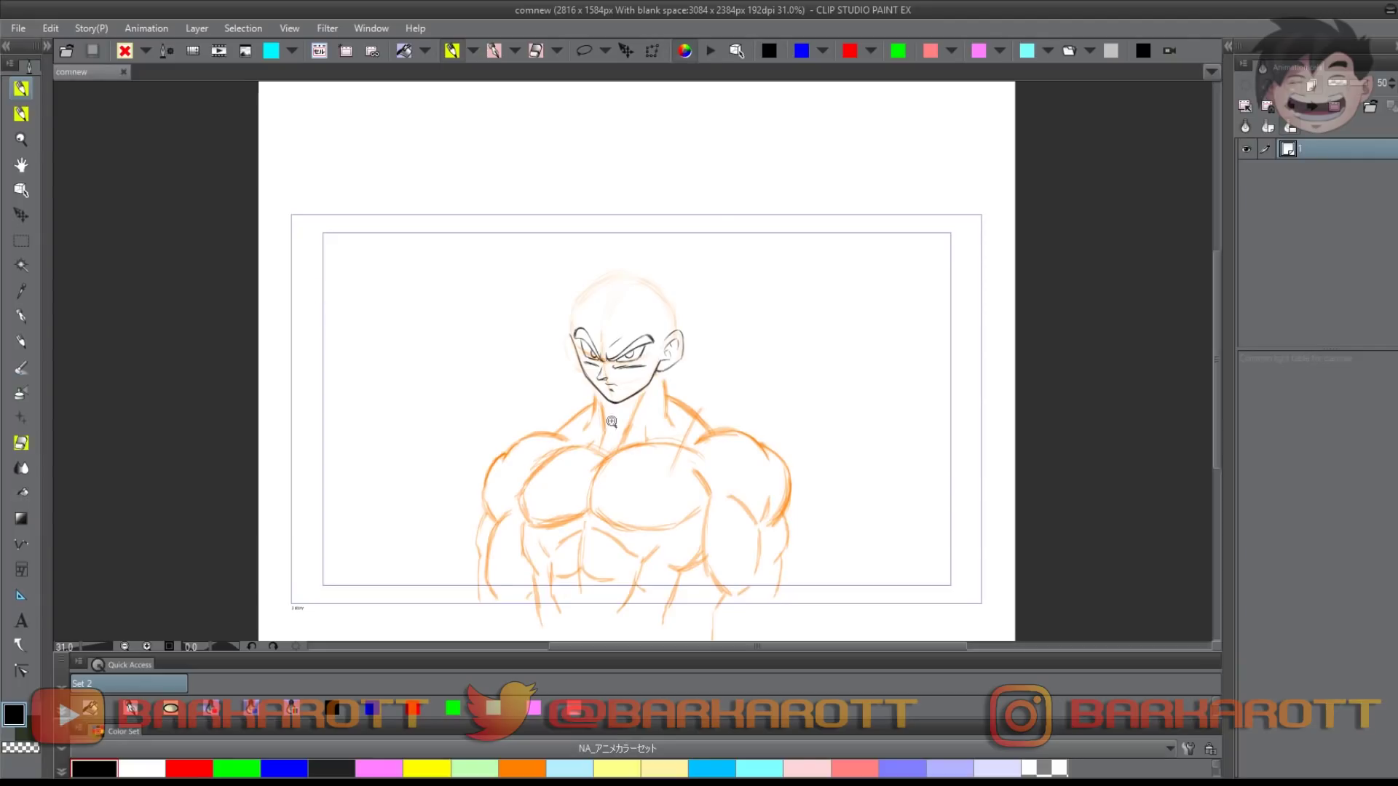
scroll(639, 294, up, 5)
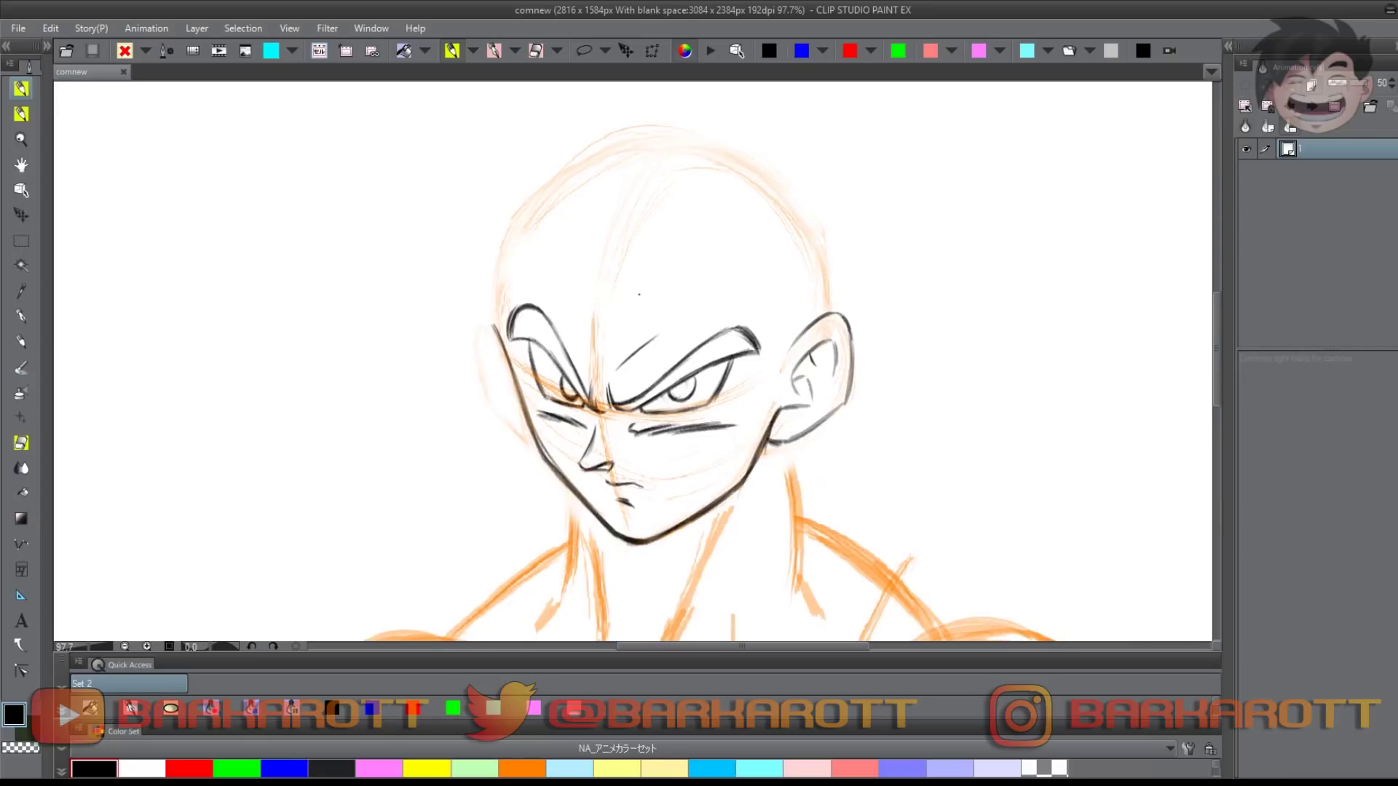
scroll(640, 262, up, 2)
drag(846, 334, 817, 364)
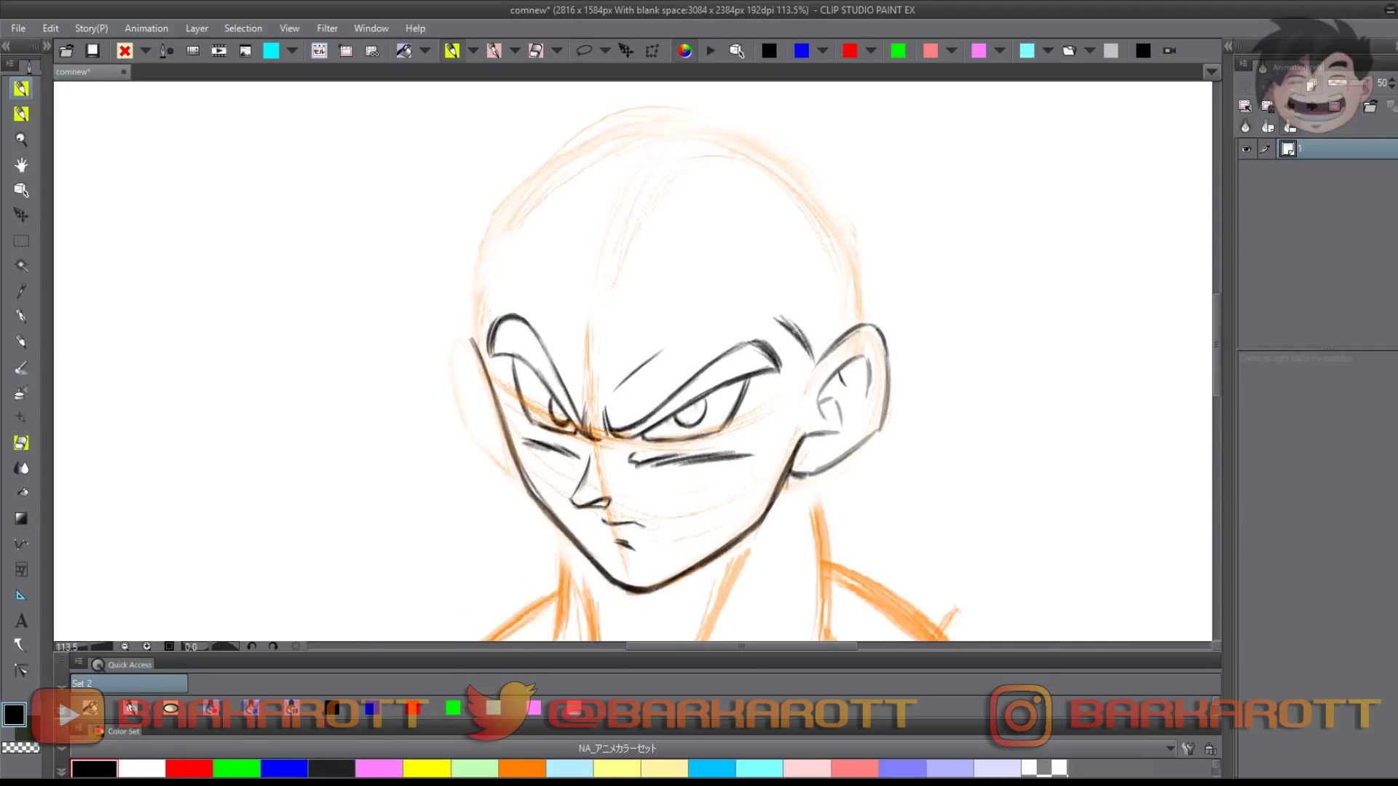
scroll(795, 304, up, 5)
scroll(796, 304, down, 4)
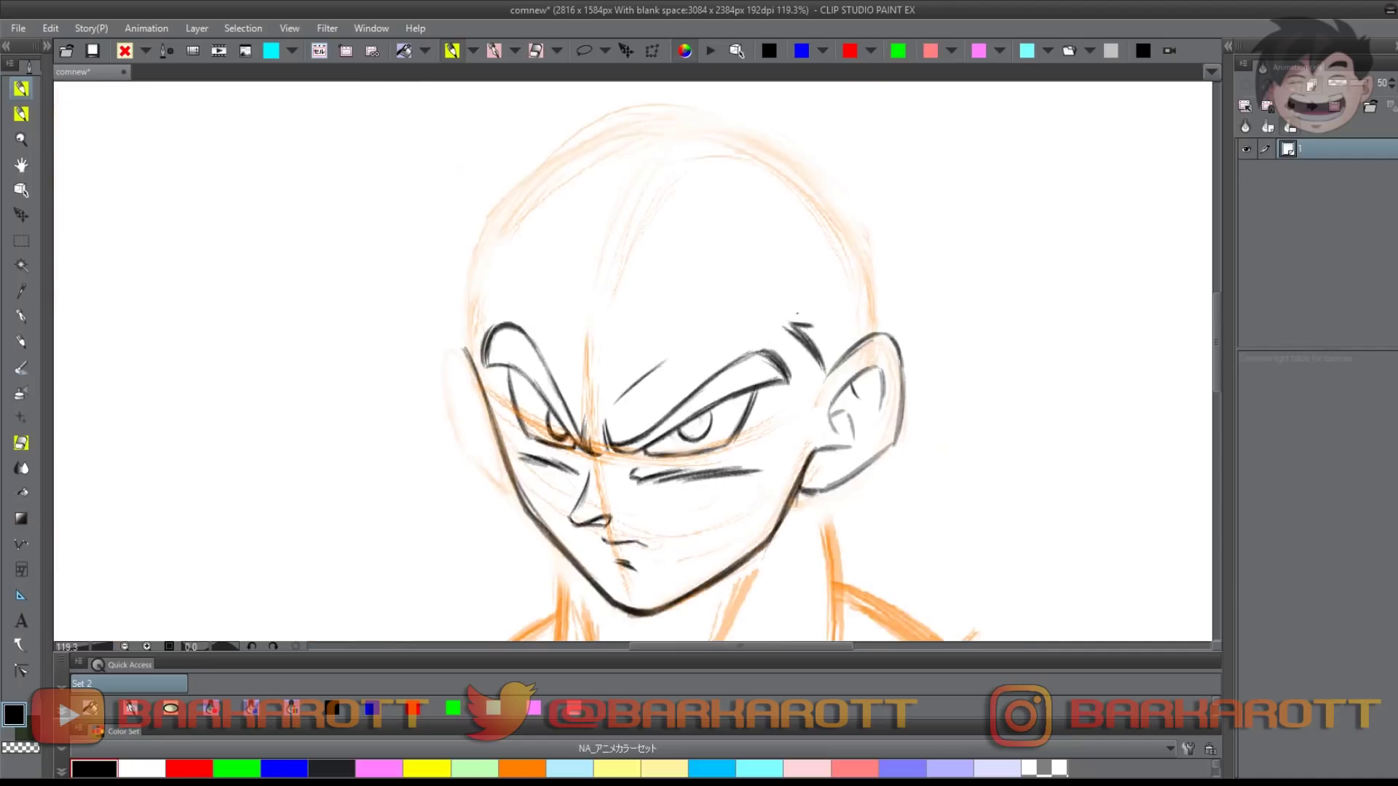
drag(765, 228, 811, 291)
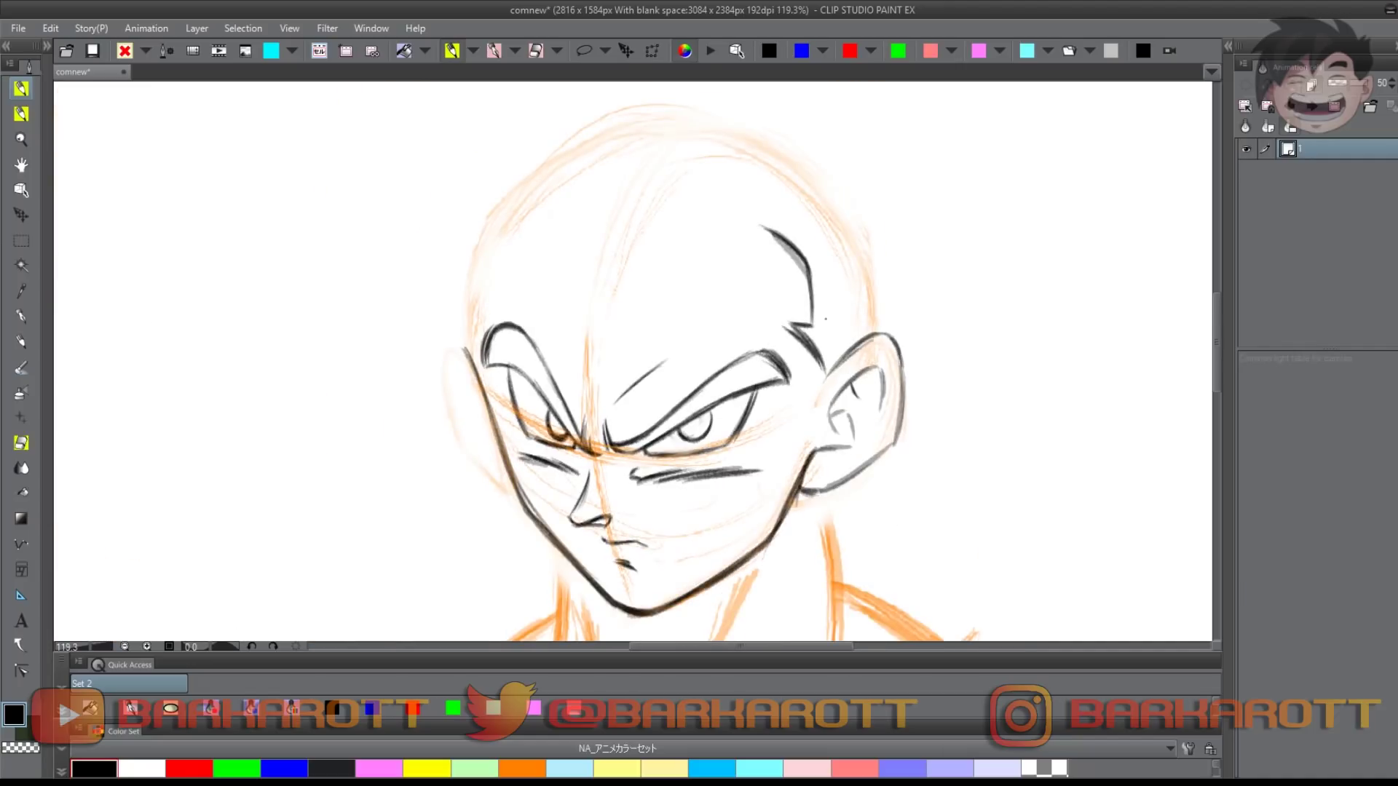
Draw the hairline across the forehead from the near temple toward the centre
mouse_move(710, 245)
mouse_down()
mouse_move(765, 230)
mouse_move(623, 268)
mouse_up()
drag(775, 232, 638, 263)
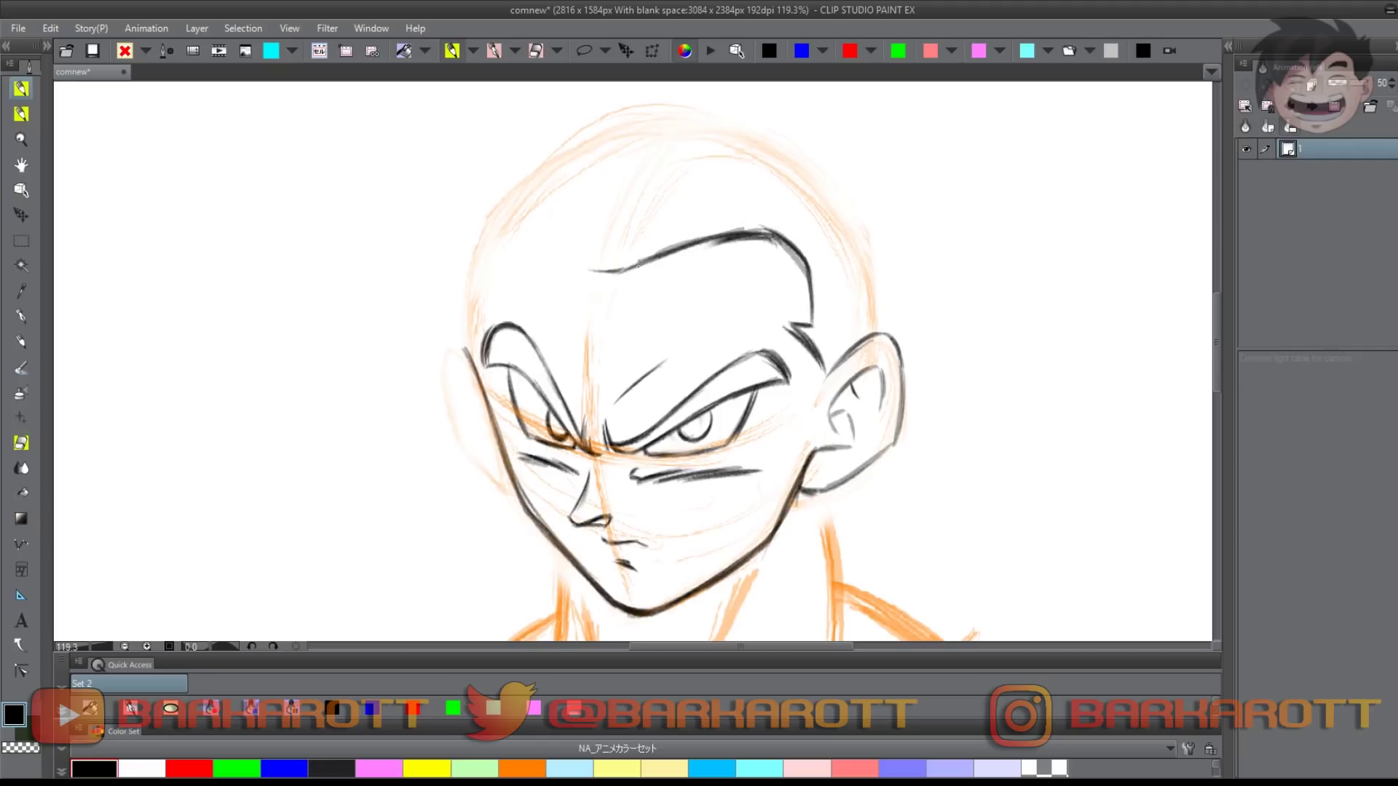
drag(548, 249, 526, 230)
drag(603, 259, 605, 350)
key(h)
key(h)
Shape the small peak in the hairline and carry it down over the far eyebrow, erasing misplaced lines
drag(615, 264, 649, 259)
drag(616, 211, 656, 231)
key(e)
drag(561, 251, 484, 214)
key(p)
mouse_move(611, 210)
mouse_down()
mouse_move(445, 417)
mouse_move(492, 338)
mouse_up()
scroll(515, 318, down, 4)
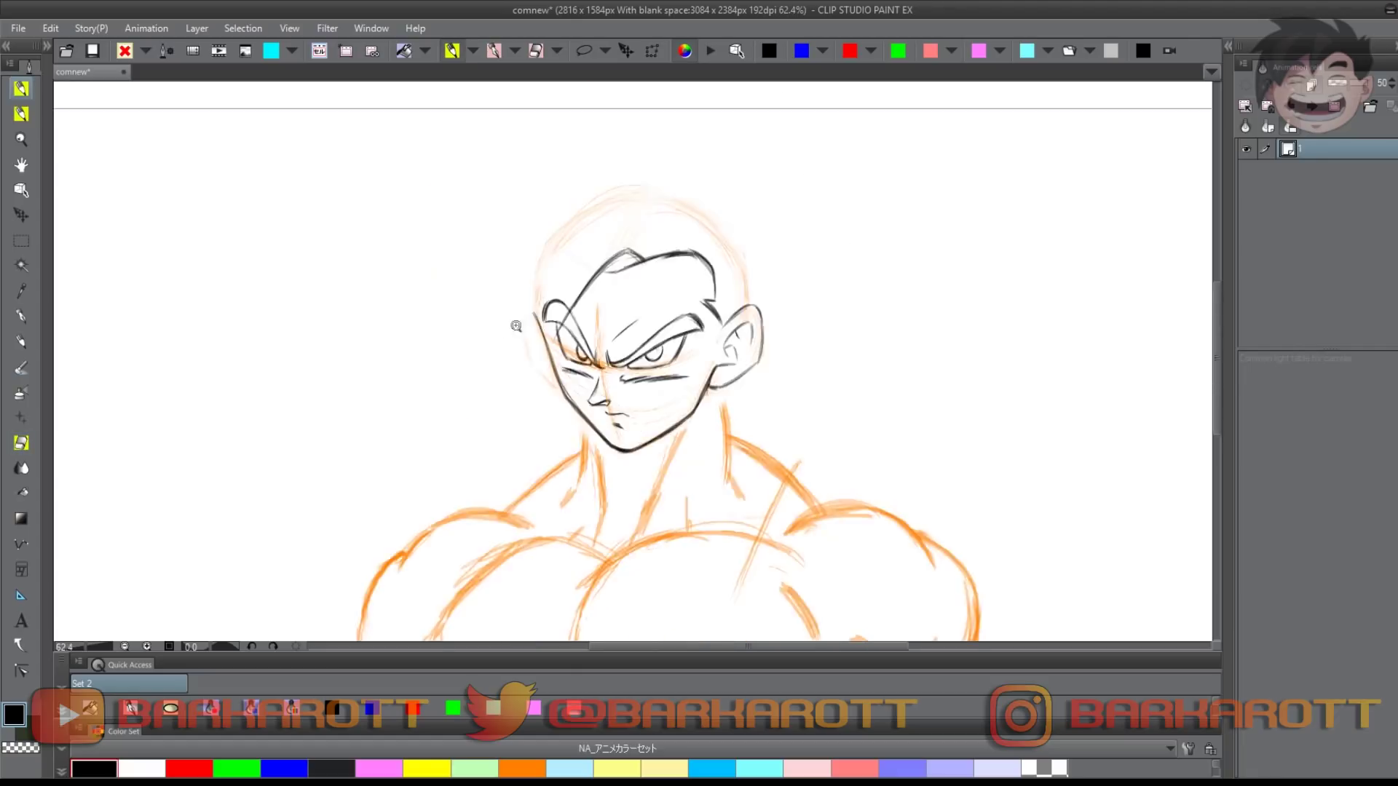
Sketch the inner curve of the long forelock sweeping down over the far side of the forehead
scroll(547, 312, up, 3)
drag(682, 209, 598, 349)
drag(656, 241, 594, 363)
drag(576, 253, 592, 366)
drag(575, 233, 589, 363)
drag(652, 141, 576, 267)
mouse_move(650, 142)
mouse_down()
mouse_move(574, 265)
mouse_move(592, 358)
mouse_up()
Draw the forelock's outer edge down to its pointed tip beside the far cheek and clean up stray lines
mouse_move(684, 213)
mouse_down()
mouse_move(597, 361)
mouse_move(598, 337)
mouse_move(513, 411)
mouse_move(495, 281)
mouse_move(510, 415)
mouse_up()
scroll(551, 312, up, 1)
mouse_move(495, 273)
mouse_down()
mouse_move(578, 134)
mouse_move(509, 407)
mouse_up()
key(e)
mouse_move(541, 281)
mouse_down()
mouse_move(552, 314)
mouse_move(518, 412)
mouse_move(613, 337)
mouse_up()
scroll(614, 337, up, 2)
scroll(613, 338, down, 3)
scroll(536, 315, up, 3)
scroll(535, 315, down, 1)
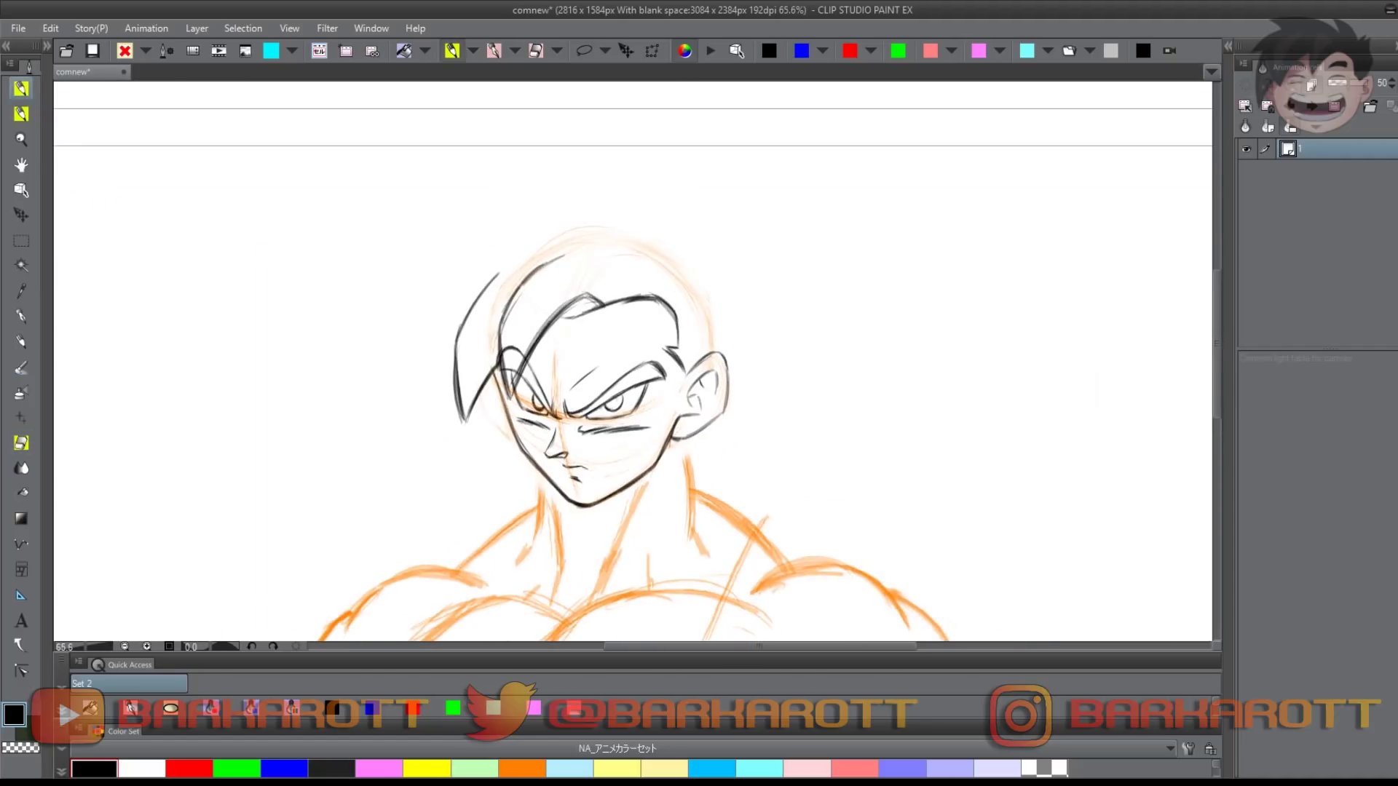
Draw two curved, pointed hair spikes above the forelock on the far side of the head
mouse_move(503, 291)
mouse_down()
mouse_move(448, 205)
mouse_move(460, 219)
mouse_move(511, 199)
mouse_move(570, 237)
mouse_up()
mouse_move(431, 204)
mouse_down()
mouse_move(510, 291)
mouse_move(539, 219)
mouse_move(385, 227)
mouse_up()
scroll(431, 267, up, 2)
drag(385, 229, 482, 296)
mouse_move(392, 235)
mouse_down()
mouse_move(491, 329)
mouse_move(509, 237)
mouse_up()
mouse_move(512, 235)
mouse_down()
mouse_move(384, 229)
mouse_move(488, 331)
mouse_up()
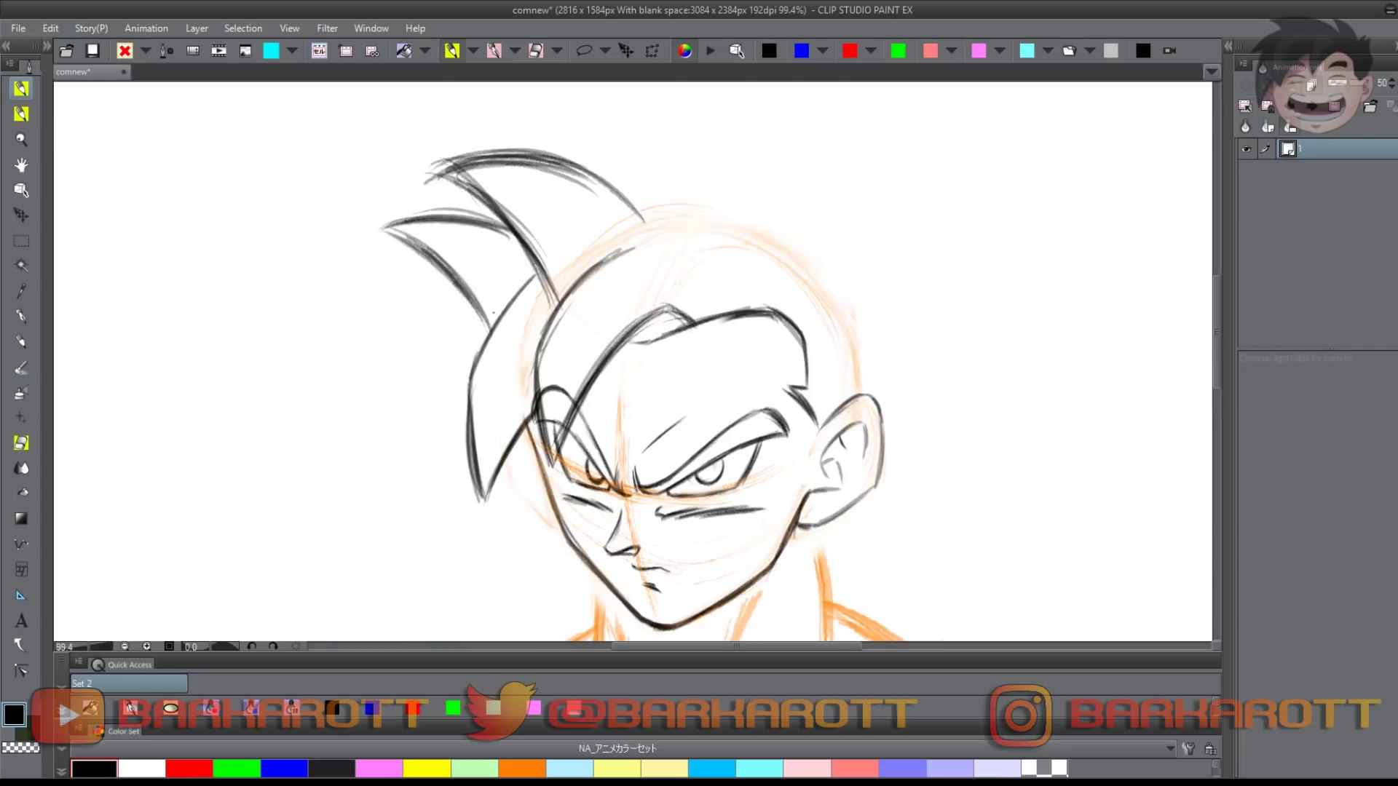
Draw a tall, curved hair spike rising from the top of the head
scroll(542, 226, down, 3)
scroll(580, 191, up, 1)
drag(579, 211, 534, 116)
mouse_move(535, 116)
mouse_down()
mouse_move(654, 173)
mouse_move(668, 246)
mouse_up()
drag(573, 112, 669, 246)
drag(632, 157, 544, 111)
drag(542, 113, 578, 191)
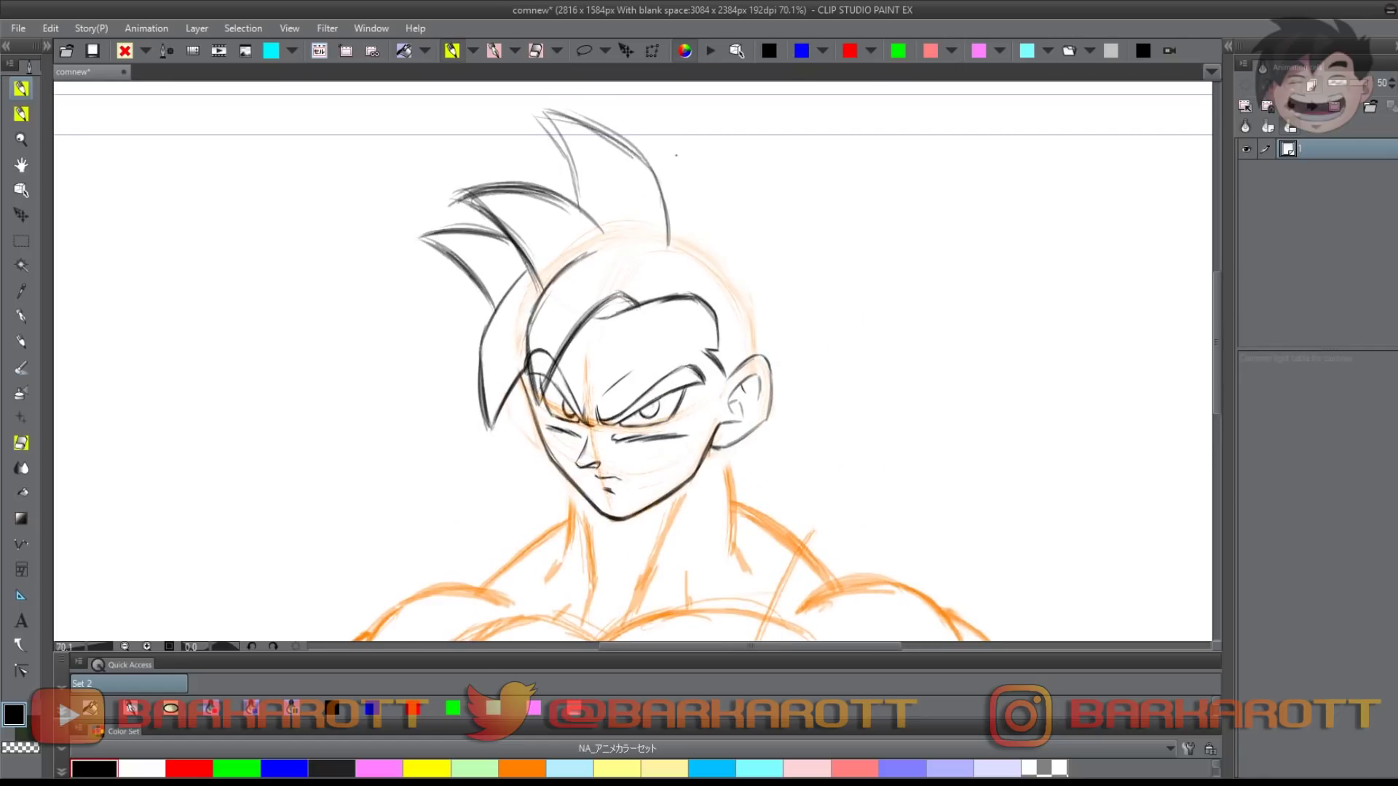
Add a lower, downward-pointing hair spike on the far side, just outside the forelock
mouse_move(457, 357)
mouse_down()
mouse_move(515, 358)
mouse_move(391, 380)
mouse_move(487, 252)
mouse_move(388, 383)
mouse_move(488, 349)
mouse_up()
mouse_move(383, 400)
mouse_down()
mouse_move(409, 333)
mouse_move(488, 251)
mouse_move(442, 195)
mouse_up()
scroll(473, 327, down, 6)
scroll(491, 262, up, 4)
scroll(461, 251, up, 4)
Add a thick, swept hair spike between the far-side spikes and the tall top spike
mouse_move(434, 192)
mouse_down()
mouse_move(610, 261)
mouse_move(599, 247)
mouse_up()
drag(445, 191, 613, 261)
mouse_move(436, 192)
mouse_down()
mouse_move(607, 244)
mouse_move(491, 278)
mouse_up()
drag(423, 193, 609, 239)
mouse_move(433, 193)
mouse_down()
mouse_move(488, 271)
mouse_move(540, 395)
mouse_up()
Draw two upright, pointed hair spikes on the near side of the crown
mouse_move(423, 291)
mouse_down()
mouse_move(530, 371)
mouse_move(607, 311)
mouse_up()
drag(470, 266, 422, 317)
scroll(421, 318, up, 5)
drag(579, 284, 648, 262)
mouse_move(597, 153)
mouse_down()
mouse_move(630, 360)
mouse_move(742, 219)
mouse_move(699, 452)
mouse_up()
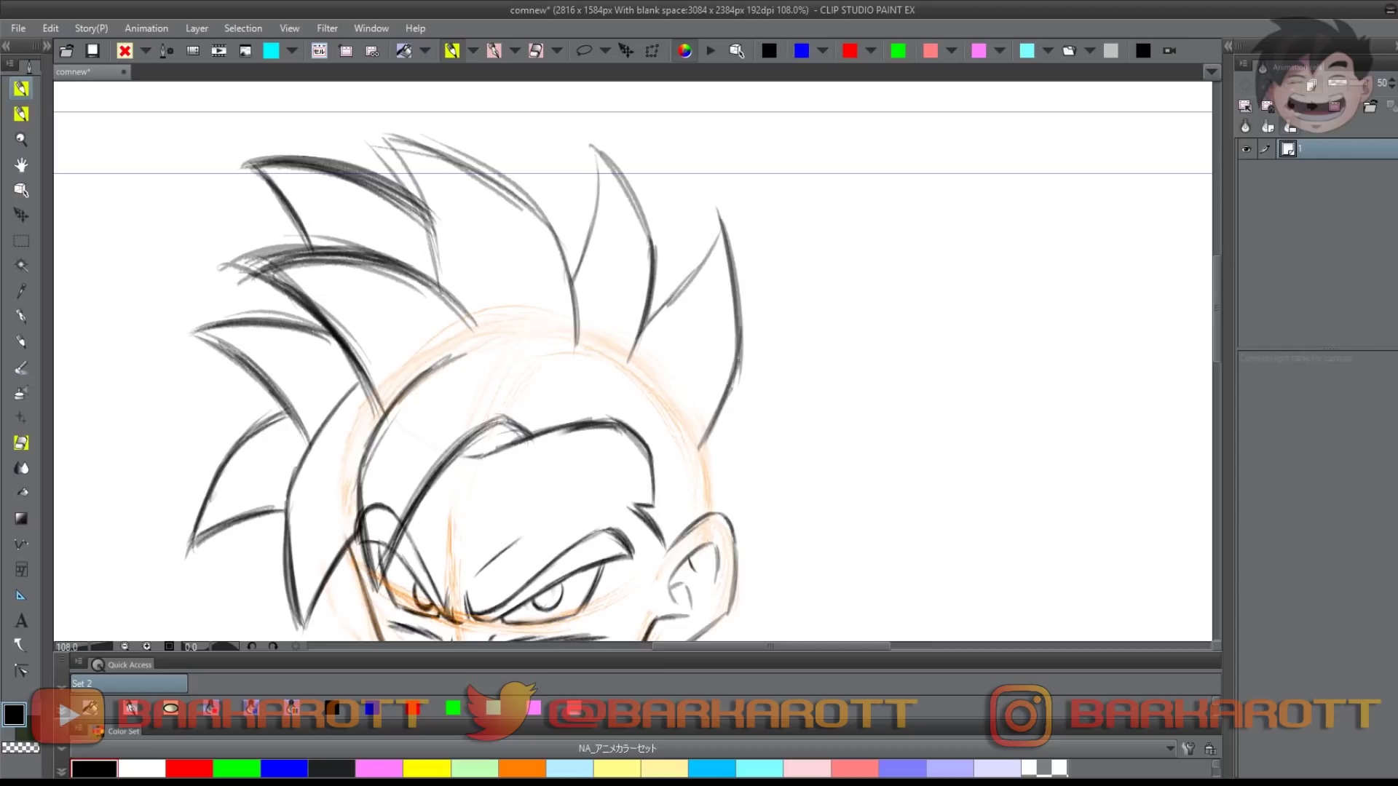
Draw the last small hair spike above the near ear and save the drawing
scroll(699, 328, down, 5)
scroll(699, 328, up, 4)
key(h)
mouse_move(673, 334)
mouse_down()
mouse_move(622, 336)
mouse_move(651, 336)
mouse_up()
scroll(642, 302, down, 5)
key(h)
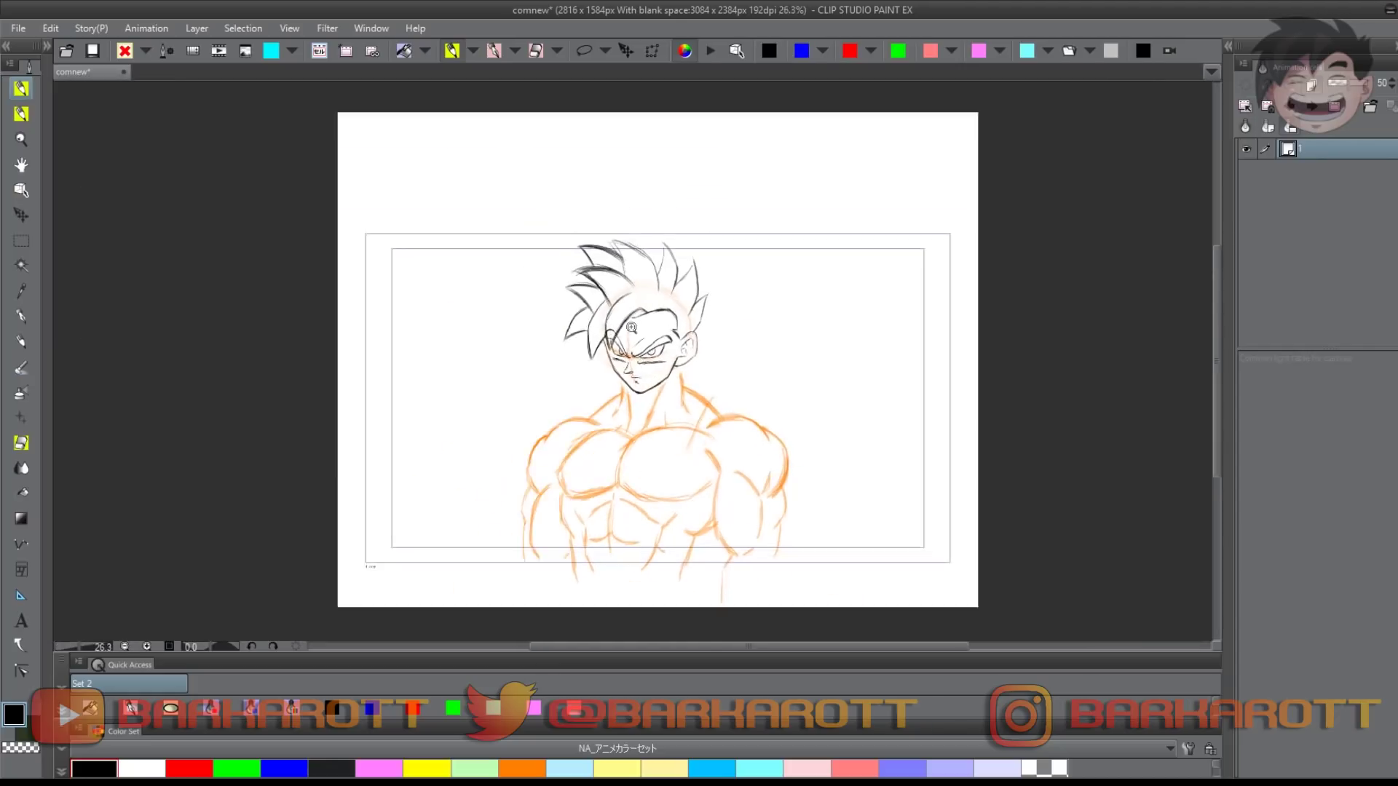
scroll(548, 297, up, 6)
scroll(548, 297, down, 5)
click(93, 50)
Ink the upper contour of the near chest muscle in black over the orange guide
scroll(620, 381, up, 3)
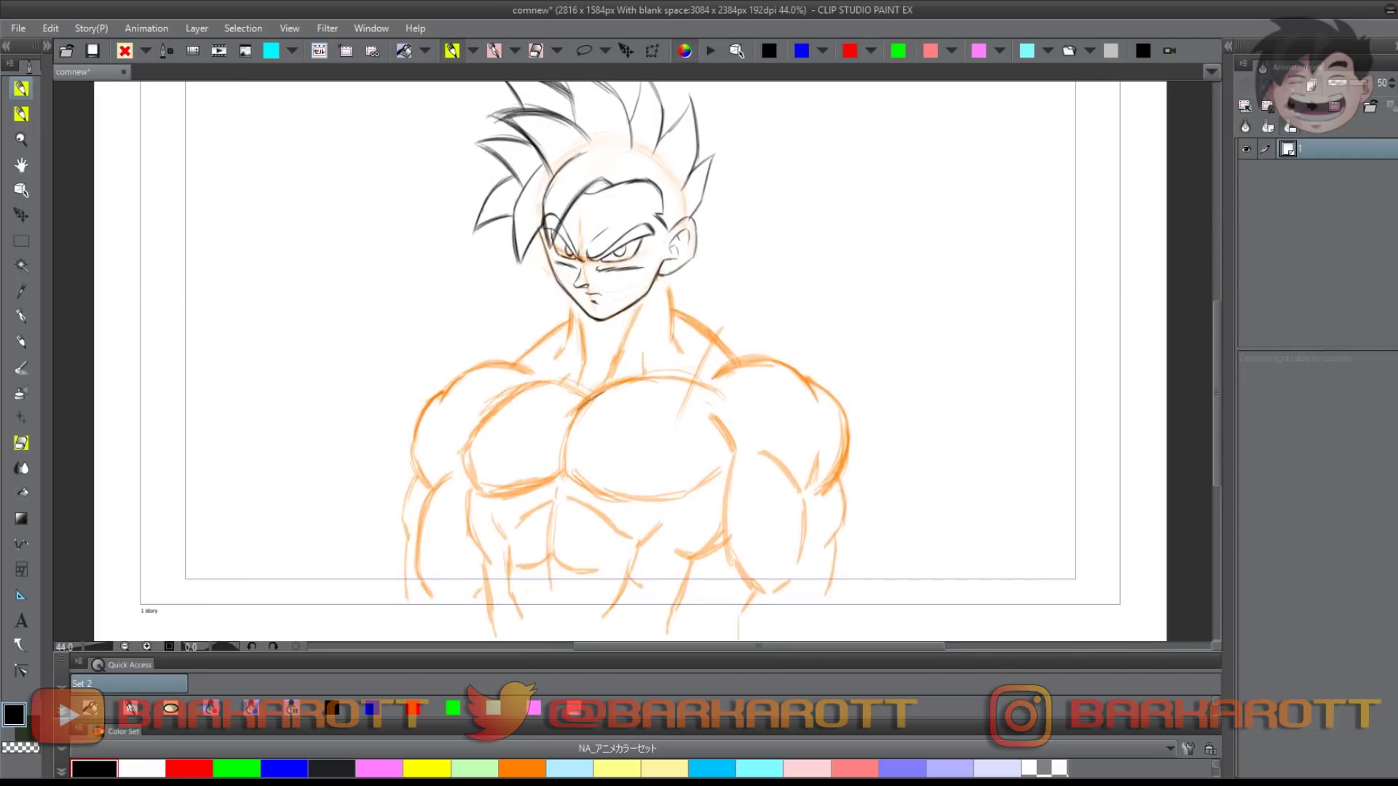
drag(619, 381, 701, 388)
drag(581, 404, 697, 387)
mouse_move(597, 386)
mouse_down()
mouse_move(705, 388)
mouse_move(541, 378)
mouse_move(486, 403)
mouse_up()
Erase part of the far chest guide and draw the far chest muscle's upper contour in thick black strokes
scroll(549, 394, up, 2)
key(e)
key(p)
key(e)
drag(508, 391, 465, 415)
key(p)
drag(545, 377, 440, 442)
drag(531, 383, 432, 453)
drag(606, 404, 444, 436)
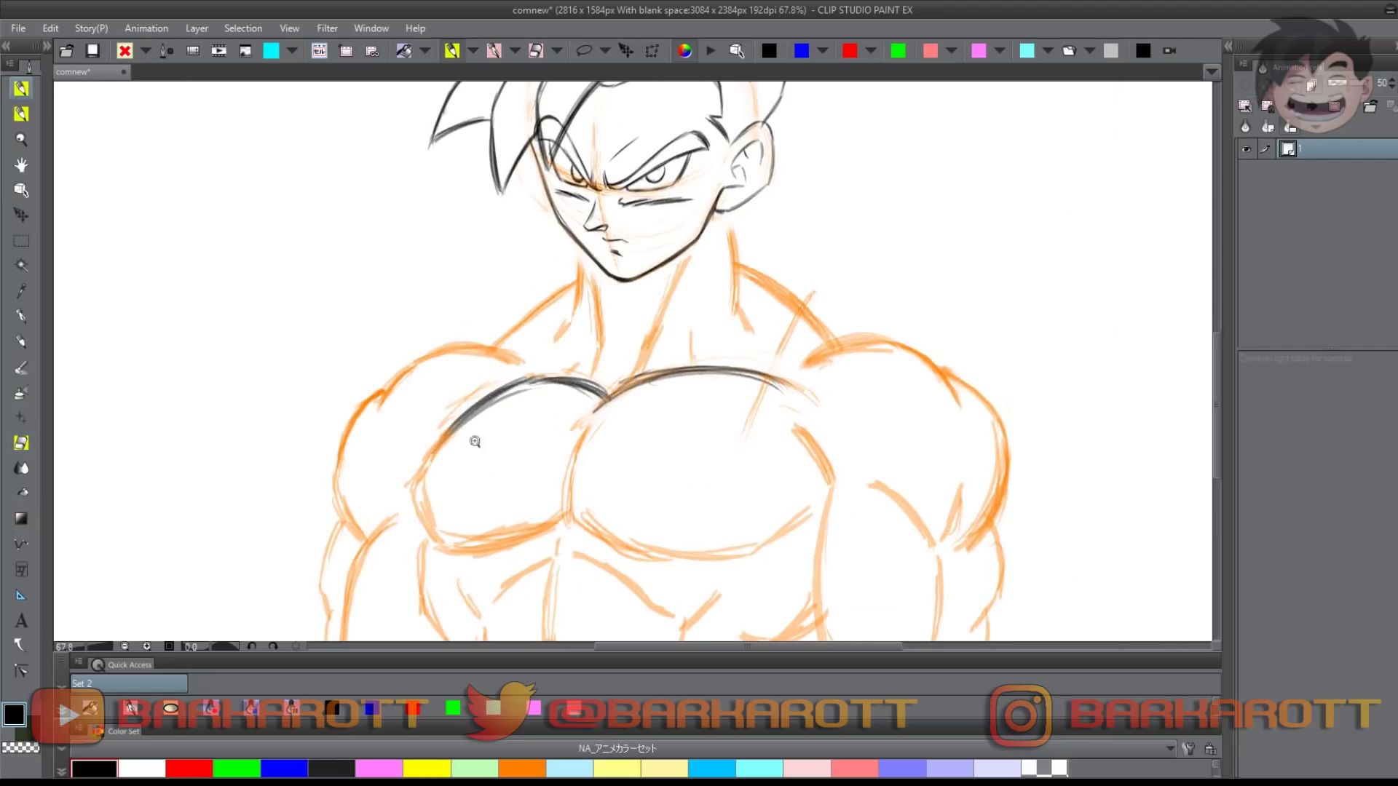
Clean up the chest centre and draw the rounded shirt collar across the upper chest with both sides rising to the neck
scroll(475, 443, down, 4)
scroll(555, 390, up, 4)
key(e)
mouse_move(609, 413)
mouse_down()
mouse_move(573, 461)
mouse_move(559, 535)
mouse_move(562, 495)
mouse_move(655, 469)
mouse_move(500, 466)
mouse_up()
key(p)
key(e)
key(p)
mouse_move(659, 466)
mouse_down()
mouse_move(728, 419)
mouse_move(774, 281)
mouse_up()
drag(771, 292, 673, 450)
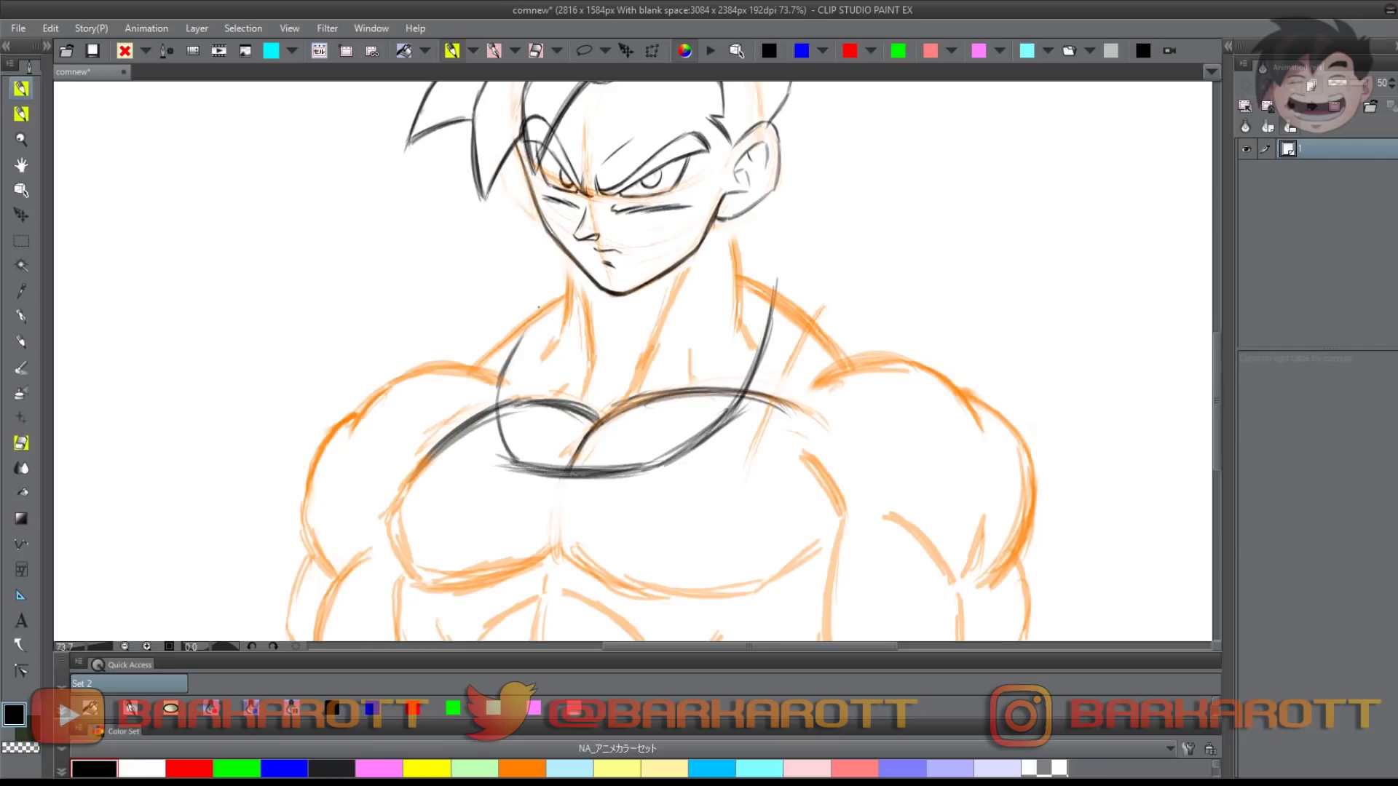
drag(538, 307, 497, 399)
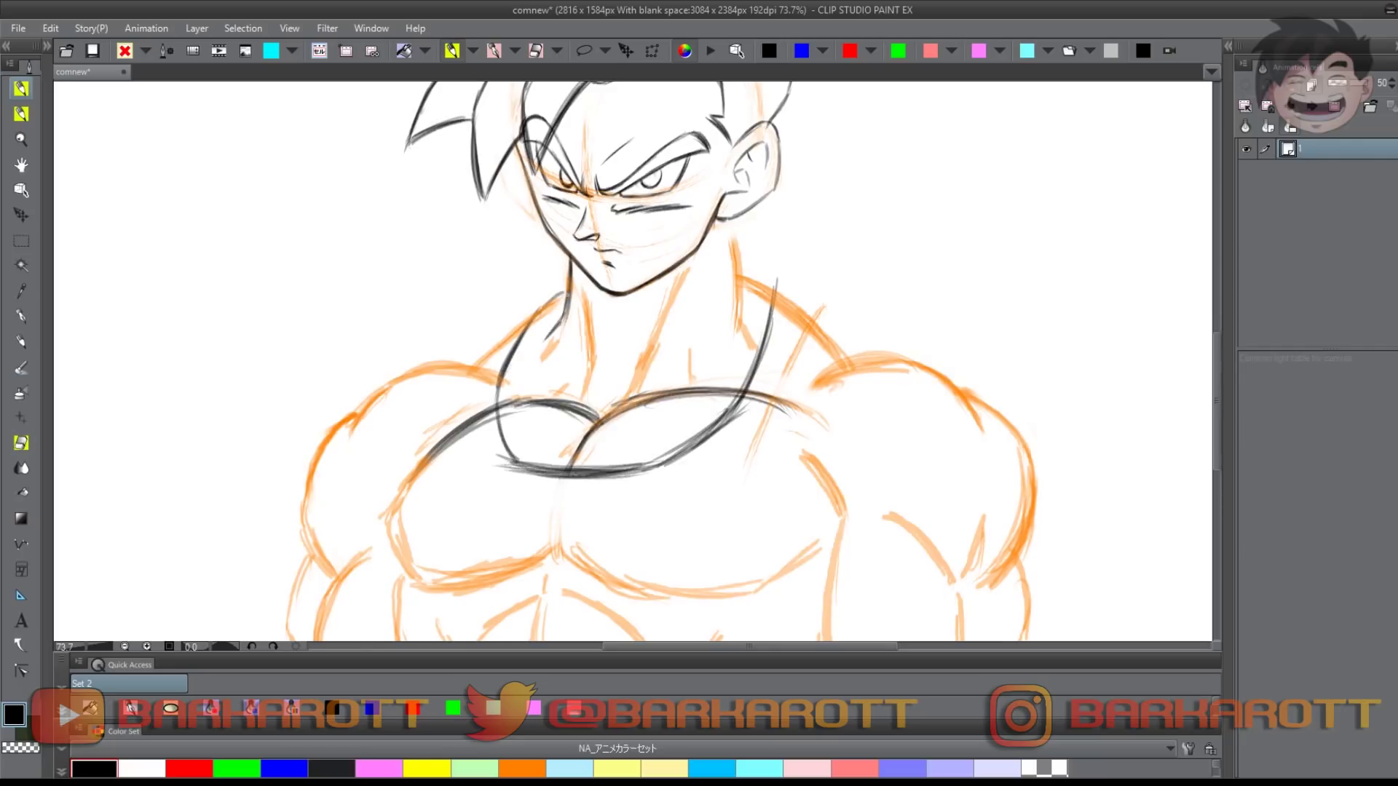
Draw the near side of the neck from below the ear down to the collar, erasing the orange guide beneath it
scroll(736, 320, up, 1)
drag(736, 320, 631, 363)
drag(621, 253, 631, 282)
key(e)
drag(635, 277, 632, 361)
key(p)
drag(621, 251, 634, 357)
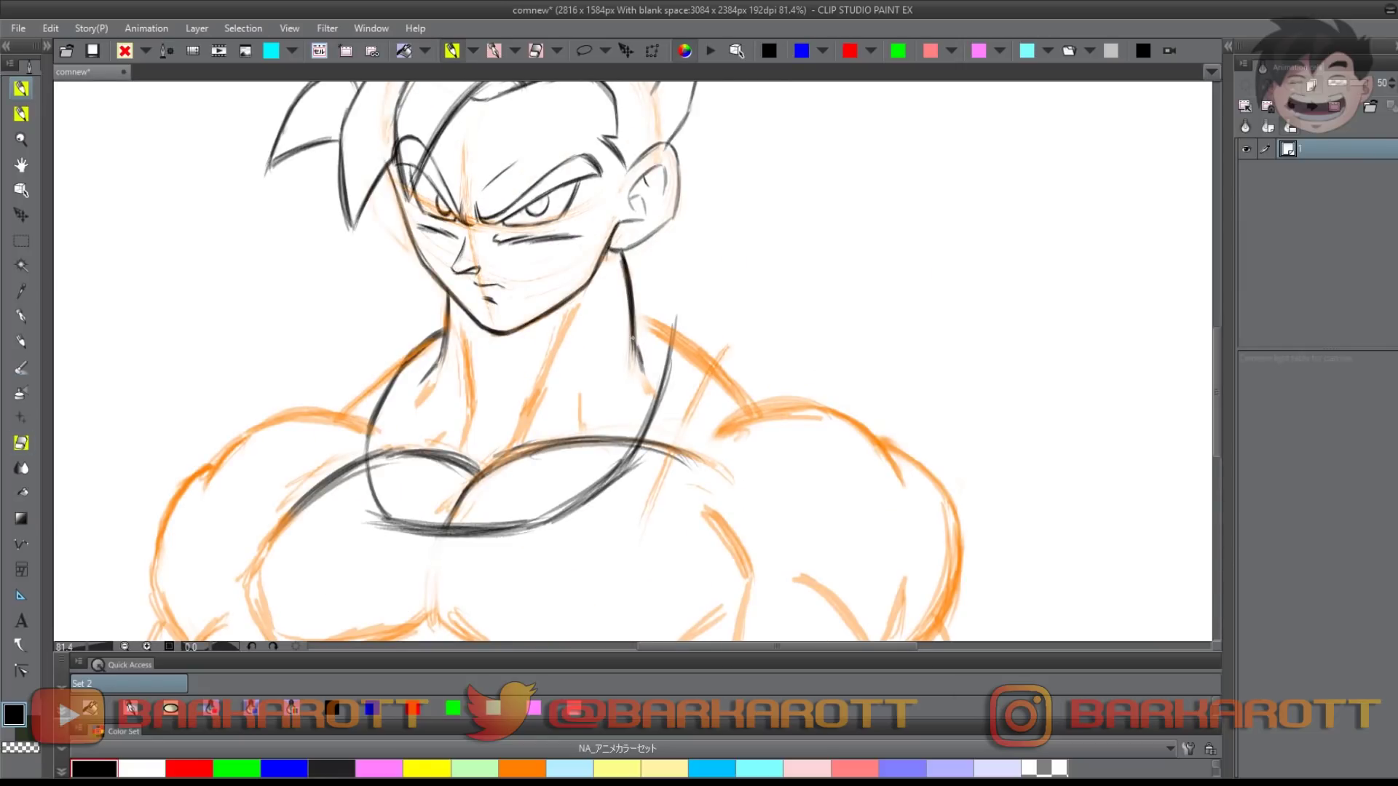
key(e)
key(p)
mouse_move(658, 341)
mouse_down()
mouse_move(644, 319)
mouse_move(671, 343)
mouse_up()
scroll(677, 332, down, 5)
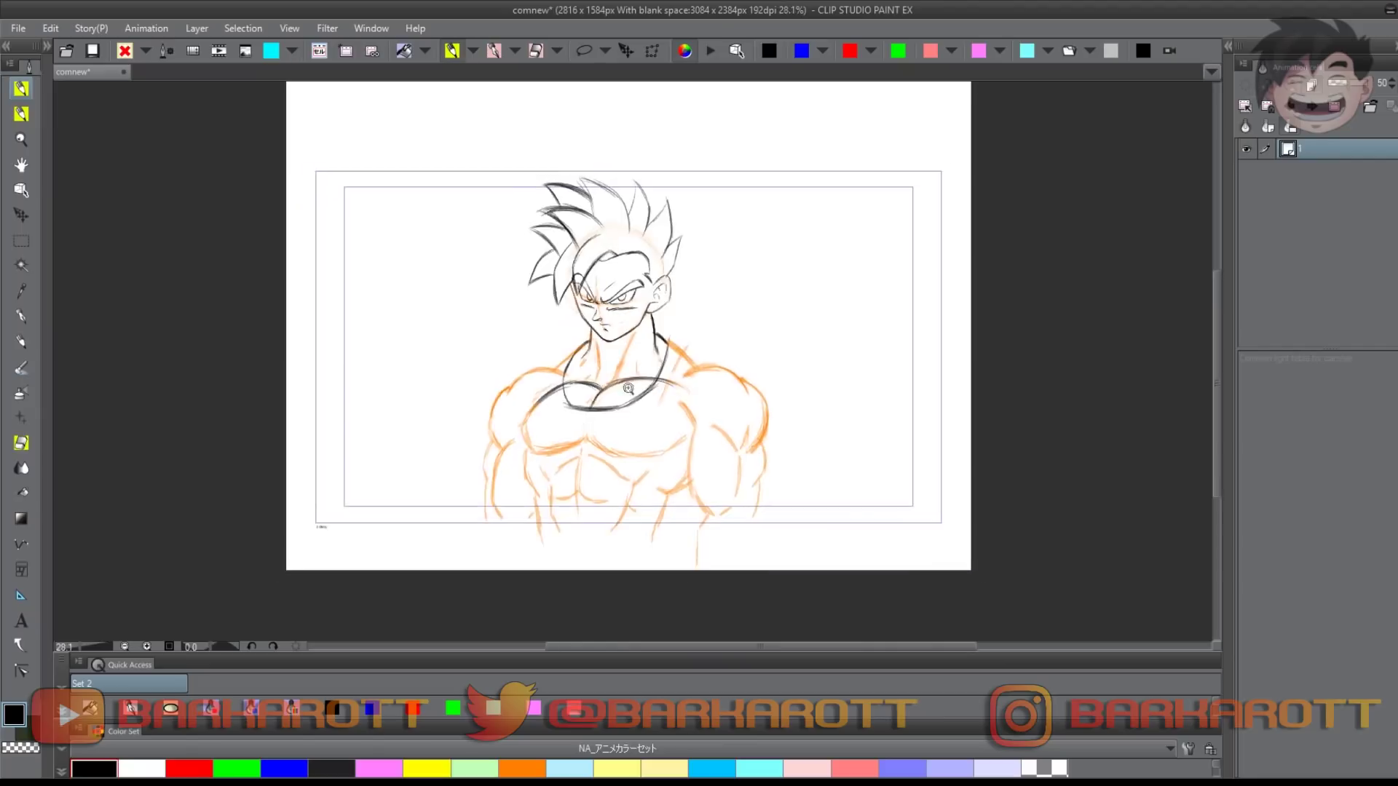
Erase the orange neck guides, draw the neck muscle lines in black down to the chest, and save the drawing
scroll(611, 329, up, 4)
key(e)
mouse_move(649, 400)
mouse_down()
mouse_move(684, 315)
mouse_move(648, 379)
mouse_up()
mouse_move(590, 341)
mouse_down()
mouse_move(600, 405)
mouse_move(641, 401)
mouse_move(658, 368)
mouse_up()
key(p)
drag(626, 428, 654, 380)
drag(717, 412, 591, 455)
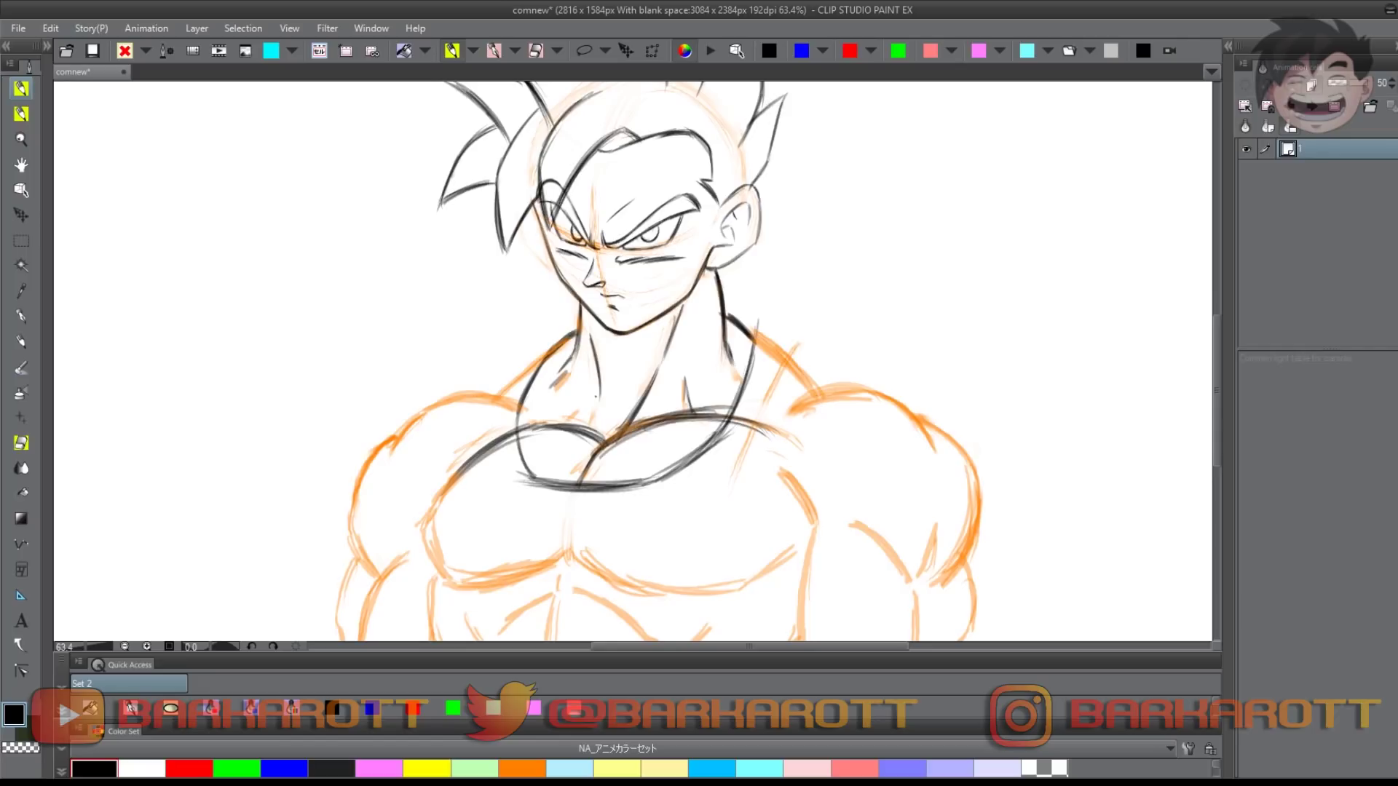
scroll(598, 356, down, 4)
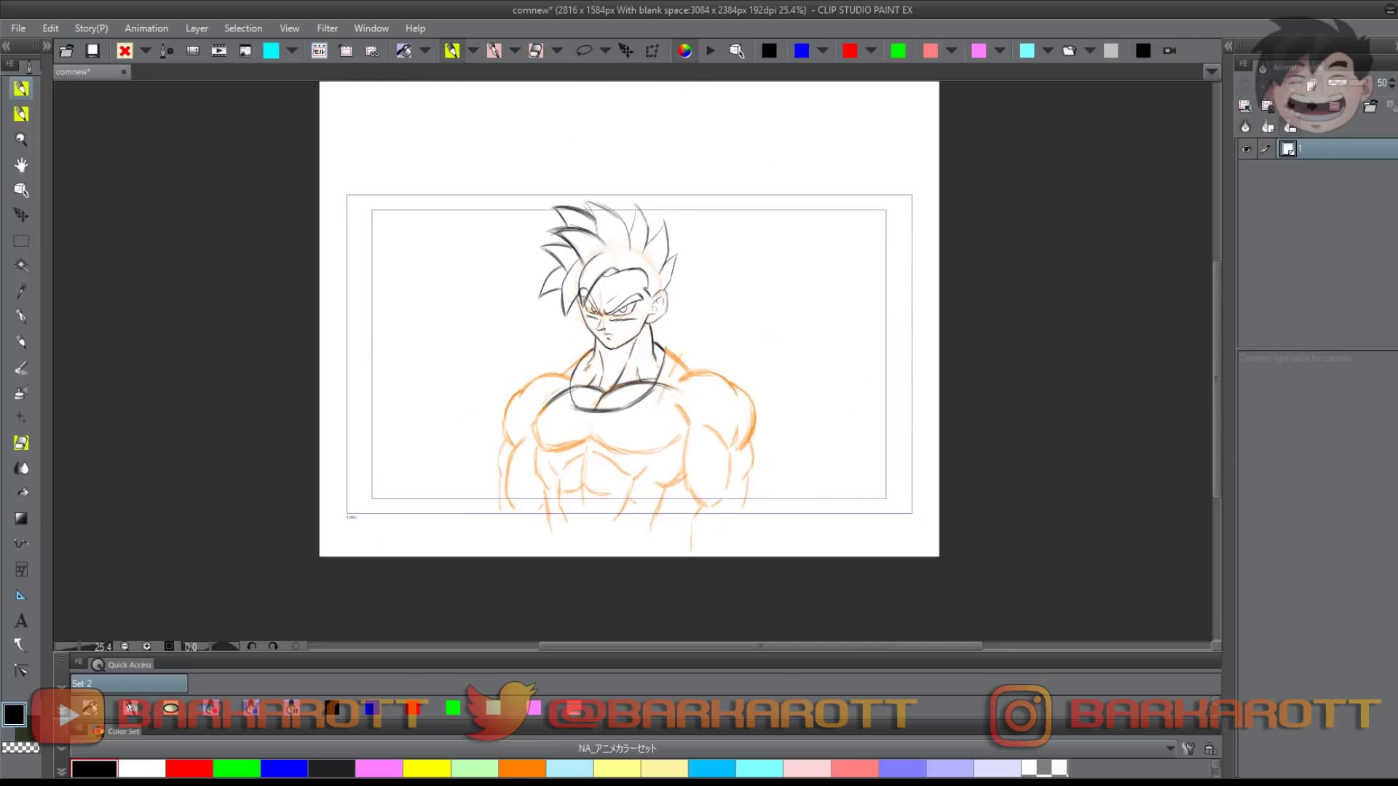
key(ctrl+s)
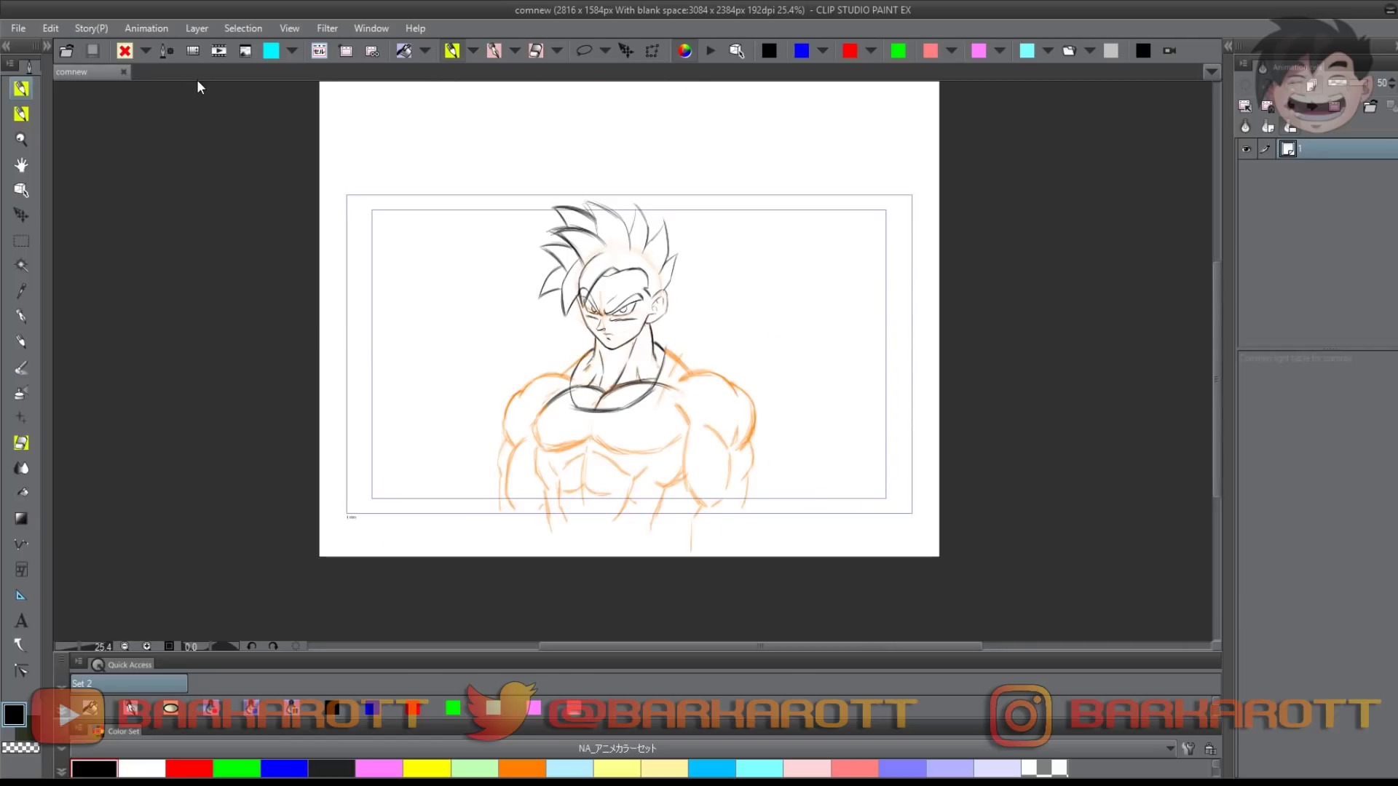
Erase the near trapezius guide and draw the collar cloth's outer edge from the near side down to a point mid-chest
scroll(578, 392, up, 4)
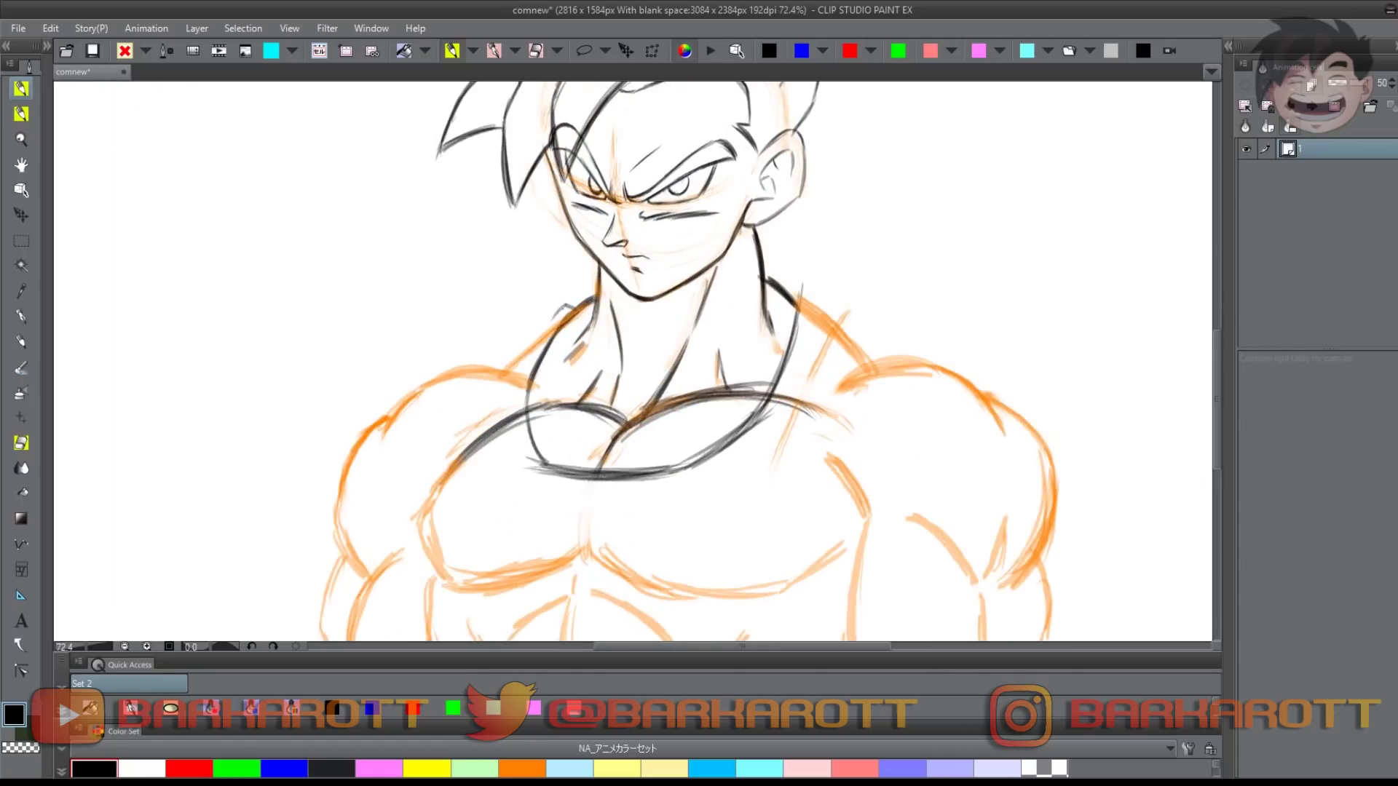
drag(830, 335, 801, 300)
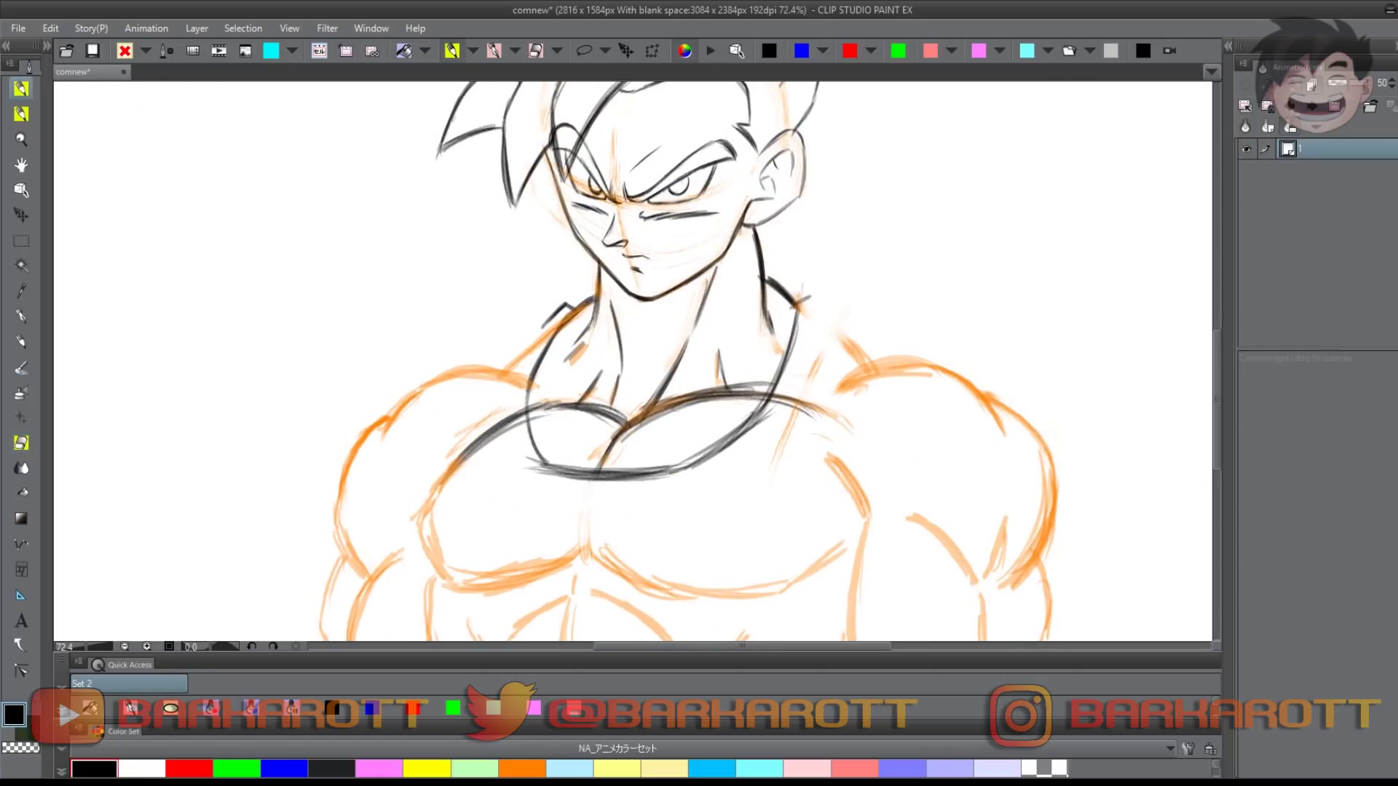
scroll(801, 306, down, 4)
scroll(724, 462, up, 3)
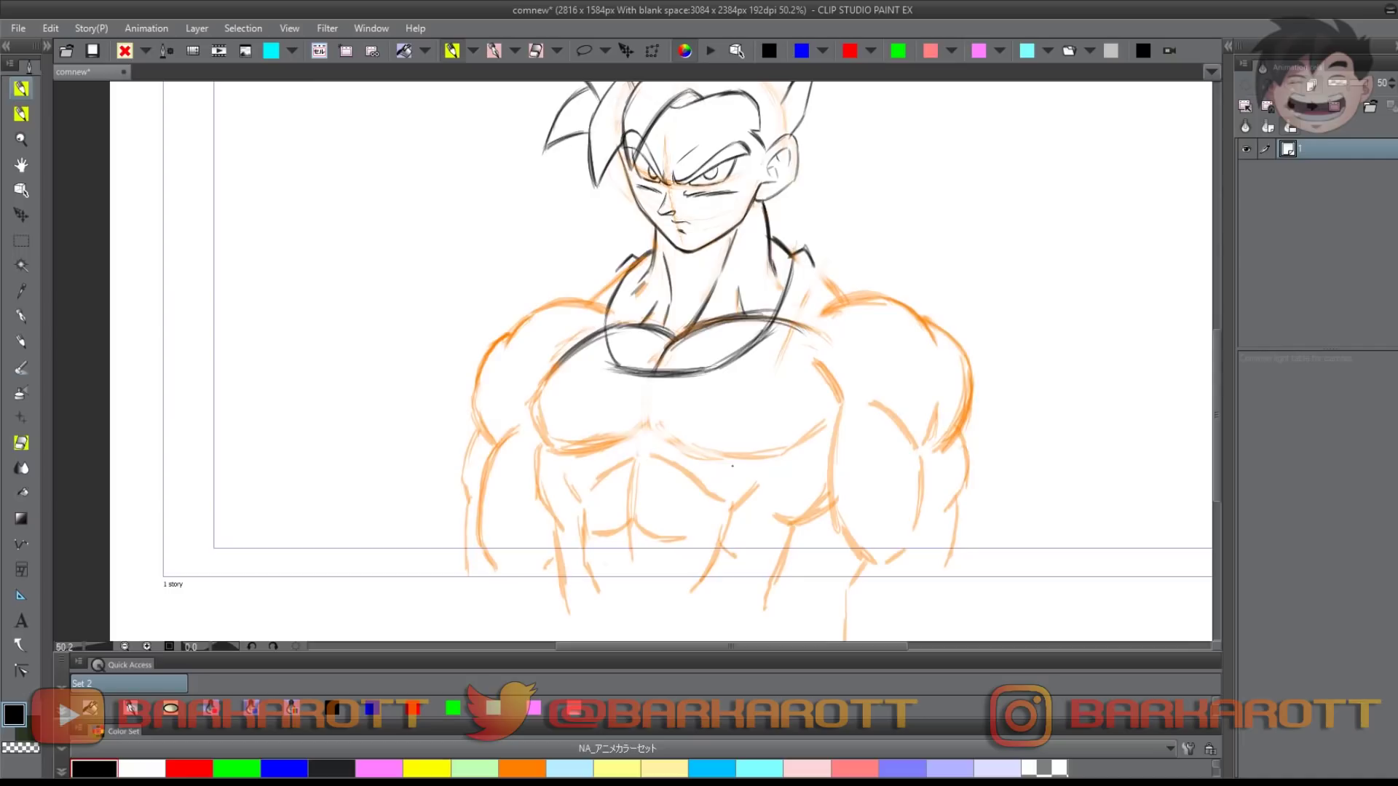
mouse_move(816, 260)
mouse_down()
mouse_move(746, 433)
mouse_move(629, 492)
mouse_up()
drag(769, 395, 637, 484)
drag(583, 395, 632, 495)
mouse_move(619, 368)
mouse_down()
mouse_move(711, 371)
mouse_move(715, 359)
mouse_up()
drag(623, 368, 599, 329)
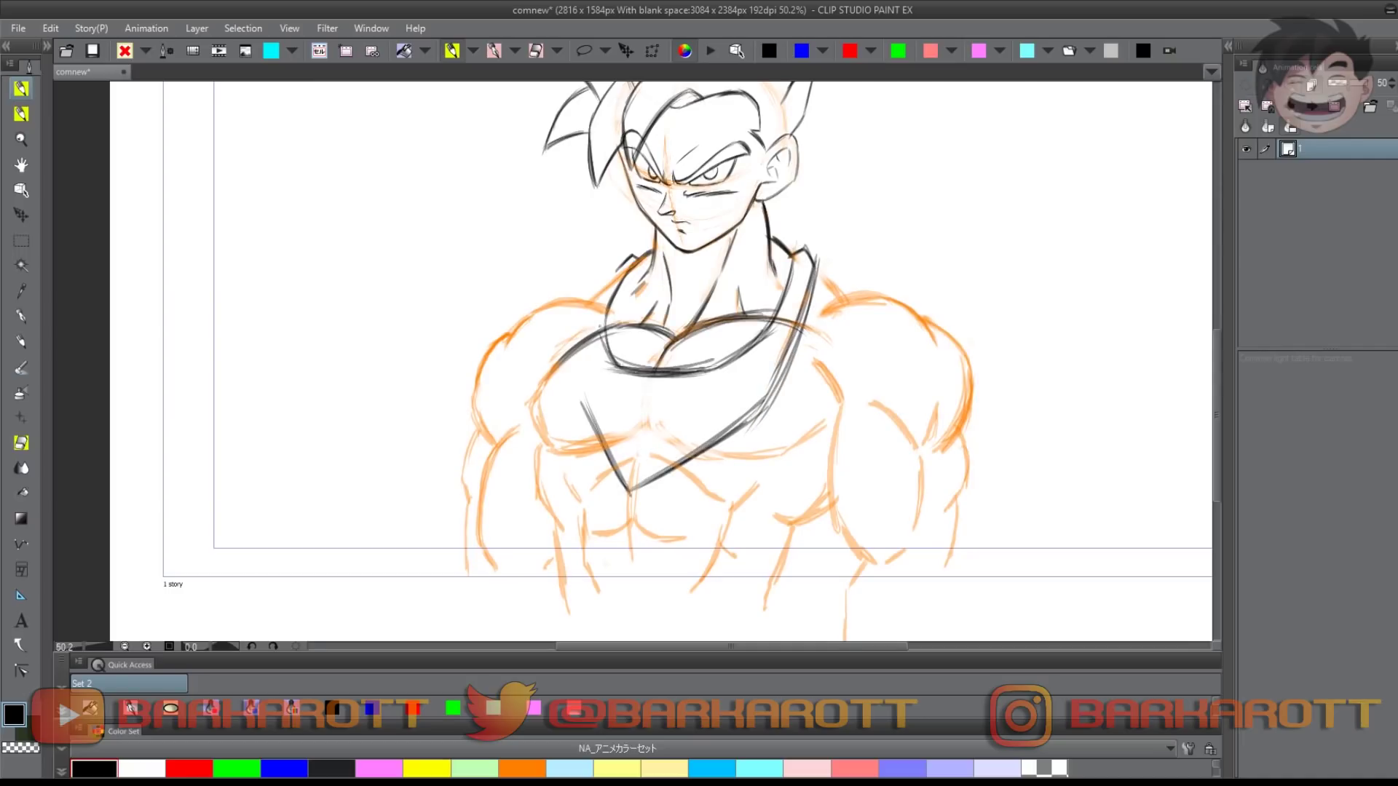
Draw the far outer edge of the collar cloth down to its point and erase the guide lines beneath it
drag(616, 272, 581, 415)
drag(592, 345, 577, 422)
key(e)
mouse_move(593, 335)
mouse_down()
mouse_move(583, 405)
mouse_move(613, 466)
mouse_up()
key(p)
mouse_move(614, 273)
mouse_down()
mouse_move(578, 393)
mouse_move(629, 490)
mouse_up()
key(e)
drag(766, 392, 645, 480)
Strengthen the collar cloth's near edge and add curved fold lines across its middle from both sides
key(p)
key(e)
key(p)
drag(810, 267, 771, 391)
mouse_move(776, 376)
mouse_down()
mouse_move(637, 489)
mouse_move(580, 411)
mouse_up()
drag(772, 378, 677, 415)
key(e)
drag(788, 309, 776, 334)
key(p)
scroll(626, 342, down, 4)
scroll(626, 342, up, 3)
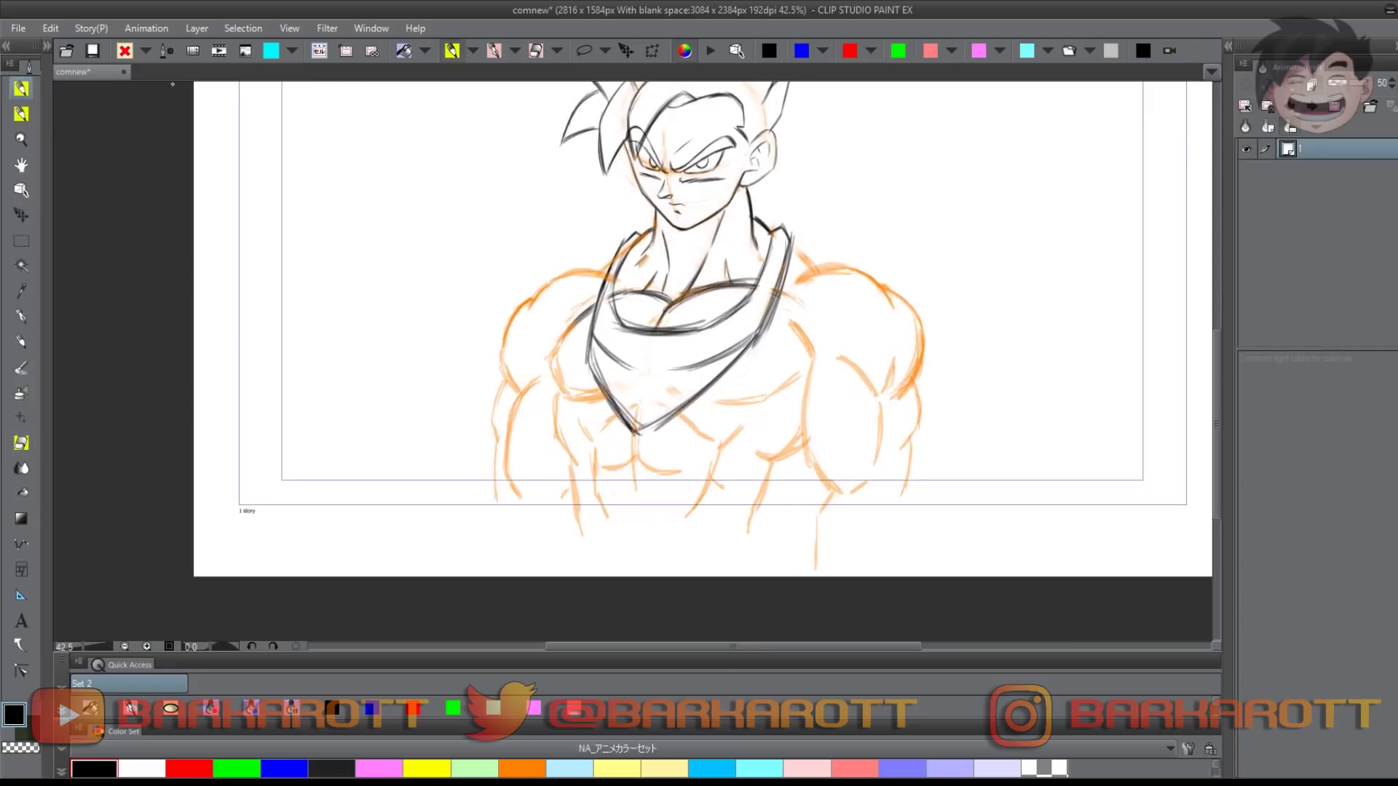
Fade the orange guides of the far arm and torso with light erasing
scroll(628, 352, down, 4)
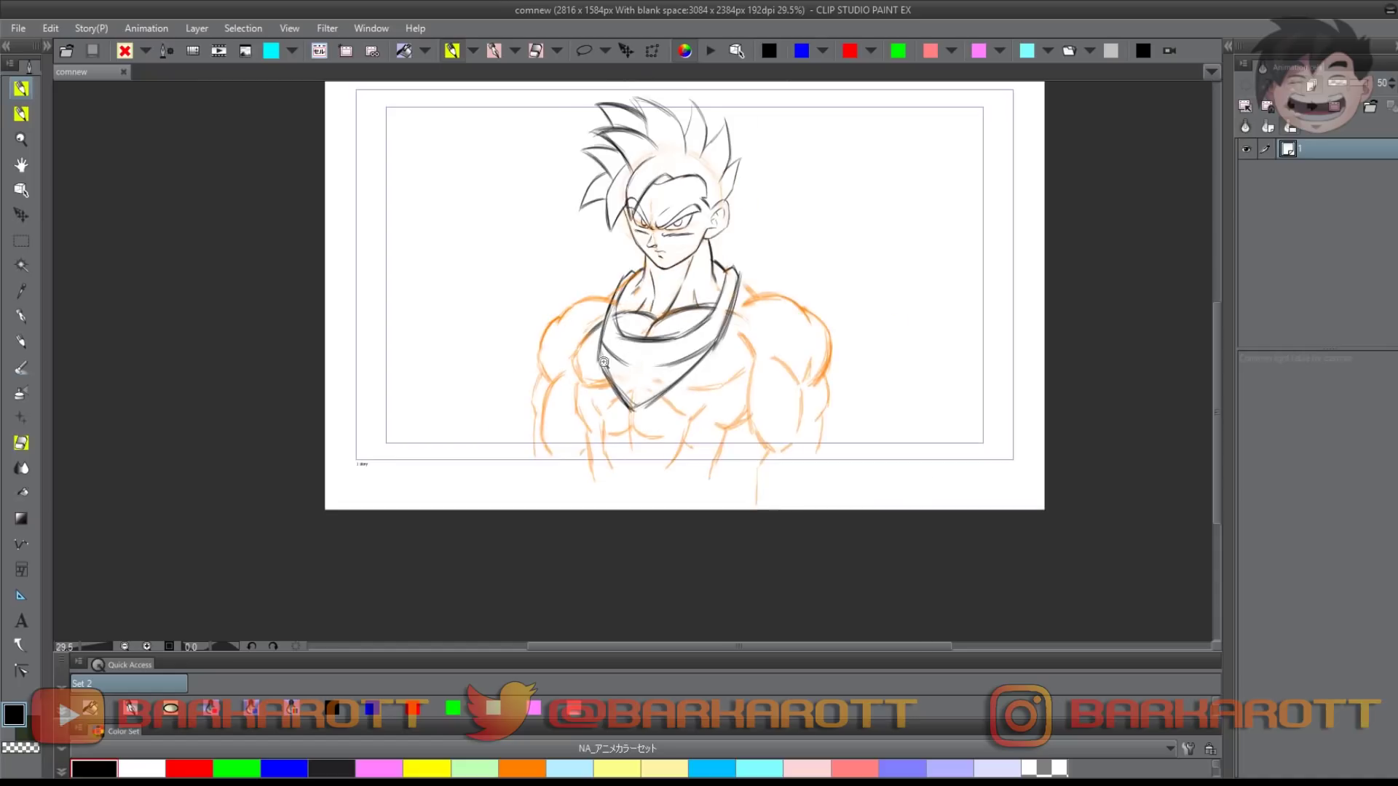
scroll(765, 377, up, 8)
scroll(772, 411, down, 3)
scroll(456, 242, up, 2)
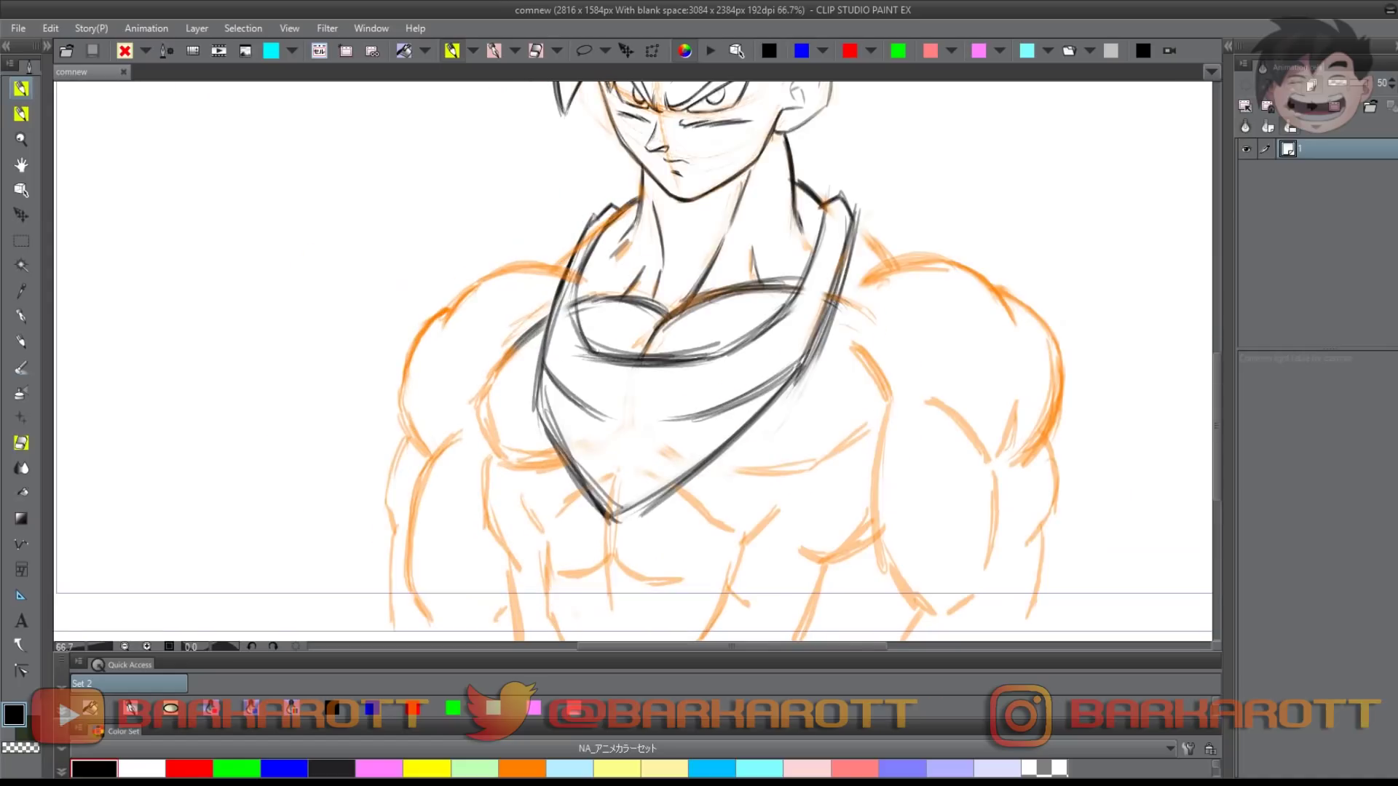
mouse_move(513, 421)
mouse_down()
mouse_move(580, 446)
mouse_move(612, 587)
mouse_move(603, 509)
mouse_move(837, 396)
mouse_move(624, 514)
mouse_move(786, 556)
mouse_move(818, 506)
mouse_move(427, 495)
mouse_move(565, 259)
mouse_up()
key(p)
scroll(548, 246, up, 2)
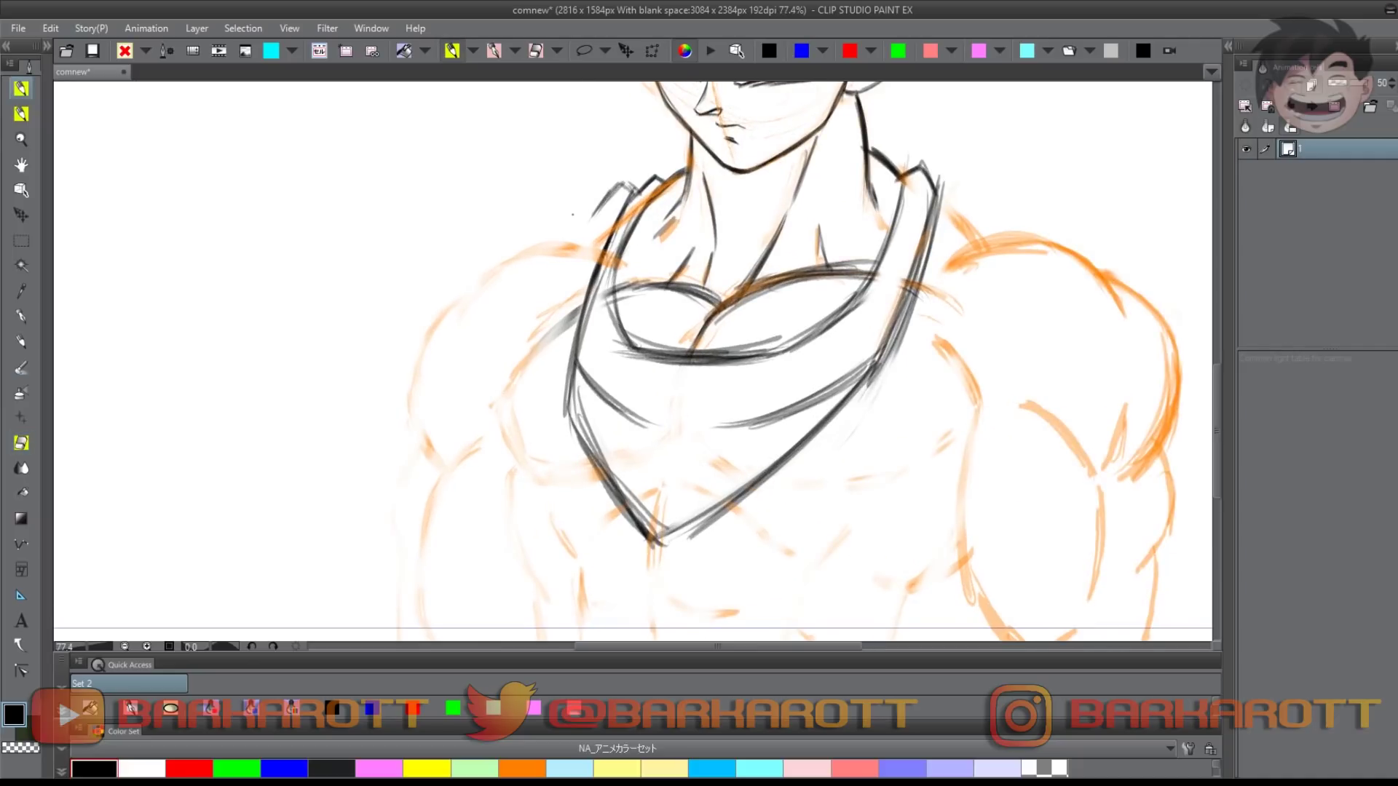
Draw the top of the shirt's far shoulder in black, running outward from the collar cloth
drag(597, 206, 498, 230)
drag(458, 255, 494, 225)
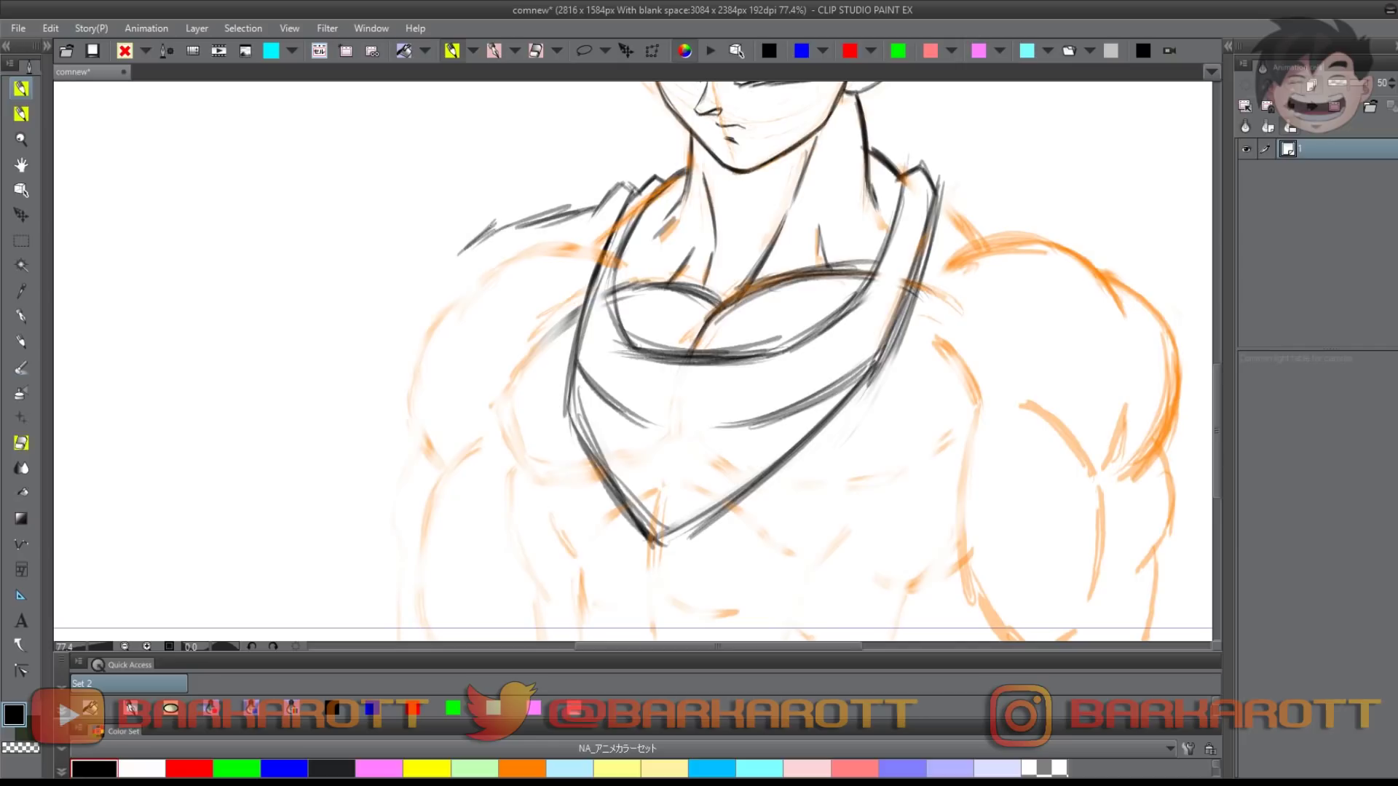
mouse_move(603, 206)
mouse_down()
mouse_move(492, 222)
mouse_move(561, 212)
mouse_move(571, 236)
mouse_move(493, 239)
mouse_up()
key(e)
key(p)
Draw the shirt's far armhole edge from the shoulder corner down toward the waist and clean up the guides inside it
mouse_move(501, 239)
mouse_down()
mouse_move(462, 263)
mouse_move(458, 402)
mouse_up()
key(e)
drag(468, 338, 458, 391)
key(p)
drag(471, 258, 454, 388)
drag(467, 270, 454, 402)
drag(457, 389, 511, 488)
mouse_move(454, 402)
mouse_down()
mouse_move(514, 490)
mouse_move(562, 400)
mouse_up()
mouse_move(490, 337)
mouse_down()
mouse_move(544, 416)
mouse_move(530, 388)
mouse_up()
key(e)
mouse_move(527, 398)
mouse_down()
mouse_move(510, 346)
mouse_move(566, 254)
mouse_up()
key(p)
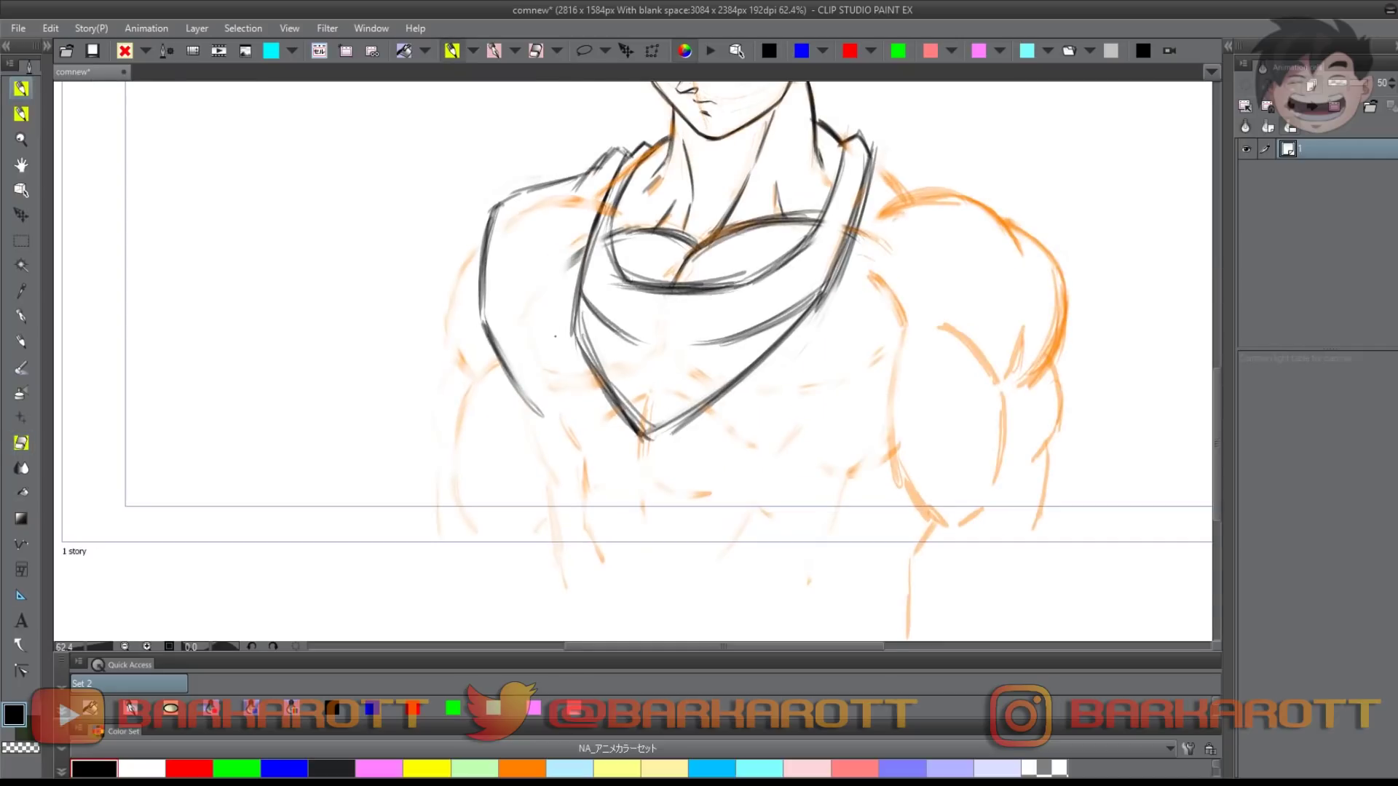
Draw the shirt's lower V-shaped drape above the waist and its short far-side hem
drag(633, 499, 800, 430)
drag(579, 437, 629, 500)
mouse_move(577, 435)
mouse_down()
mouse_move(620, 487)
mouse_move(502, 502)
mouse_up()
ctrl+drag(581, 468, 630, 468)
drag(571, 485, 618, 527)
drag(546, 521, 728, 479)
key(e)
mouse_move(743, 468)
mouse_down()
mouse_move(686, 493)
mouse_move(591, 489)
mouse_move(732, 472)
mouse_up()
key(p)
drag(548, 524, 597, 520)
key(e)
key(p)
Draw the shirt's far side crease down to the hem and strengthen the lines meeting at the drape's point
mouse_move(526, 409)
mouse_down()
mouse_move(541, 455)
mouse_move(523, 502)
mouse_up()
key(e)
key(p)
mouse_move(525, 386)
mouse_down()
mouse_move(537, 480)
mouse_move(602, 524)
mouse_up()
drag(559, 458, 598, 521)
key(e)
key(p)
key(e)
drag(571, 317, 551, 360)
key(p)
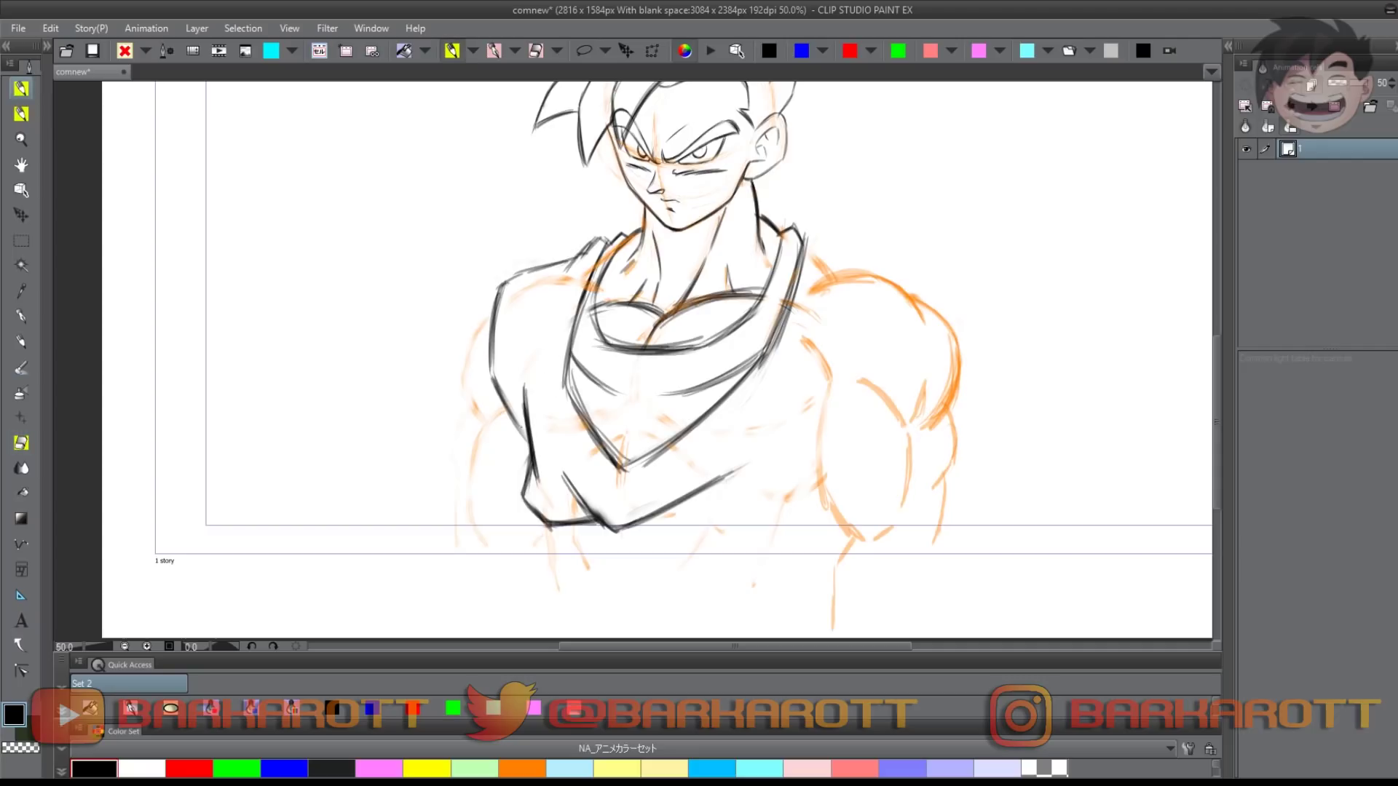
Thicken the far armhole edge and add an inner V-shaped fold above the shirt's lower drape
drag(501, 297, 495, 393)
mouse_move(556, 437)
mouse_down()
mouse_move(517, 438)
mouse_move(644, 443)
mouse_up()
drag(505, 434, 563, 501)
mouse_move(559, 502)
mouse_down()
mouse_move(610, 490)
mouse_move(544, 496)
mouse_up()
drag(562, 436, 611, 437)
key(e)
key(p)
Reinforce the shirt's far shoulder line, add a short fold beside the collar cloth, and save the drawing
mouse_move(557, 317)
mouse_down()
mouse_move(489, 348)
mouse_move(486, 364)
mouse_move(501, 345)
mouse_up()
key(e)
key(p)
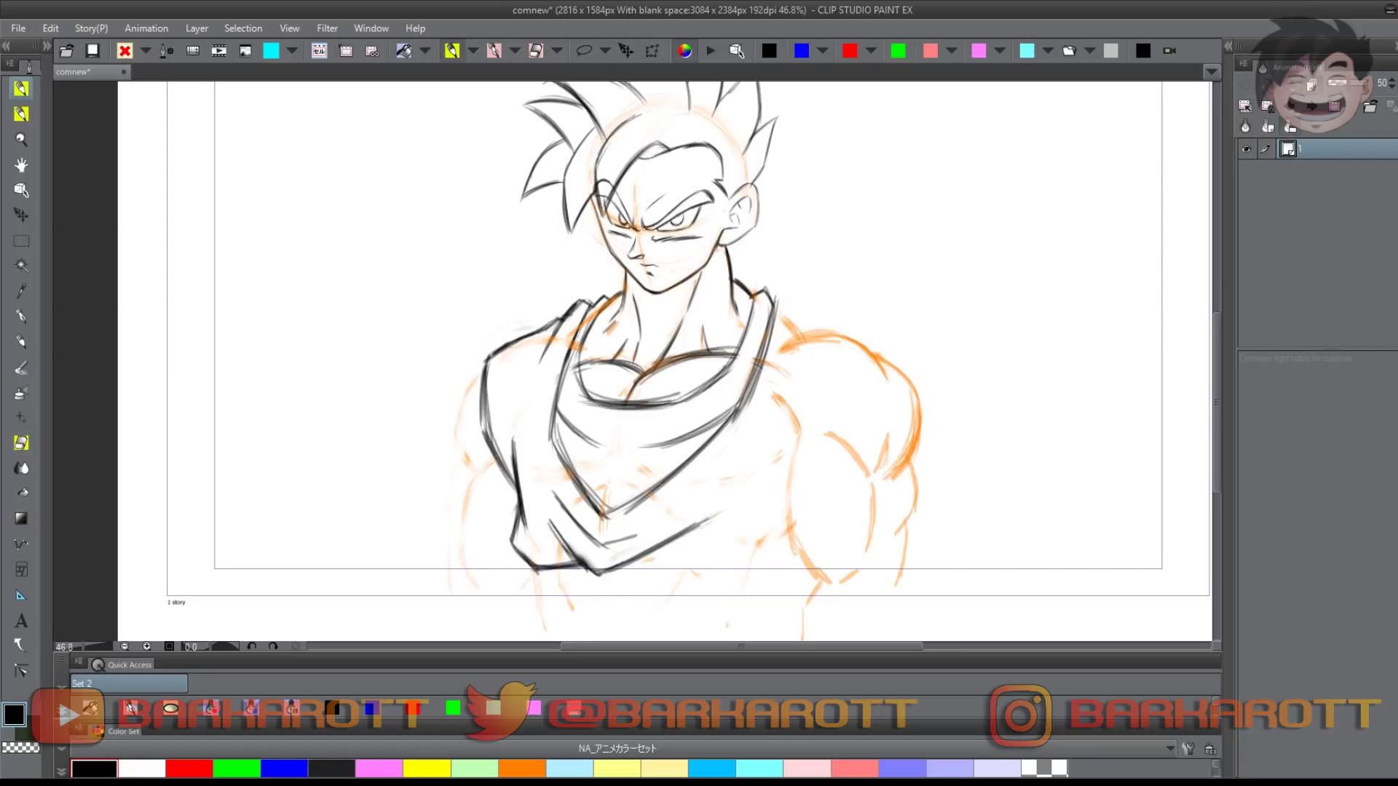
drag(507, 326, 461, 326)
key(h)
key(h)
click(93, 51)
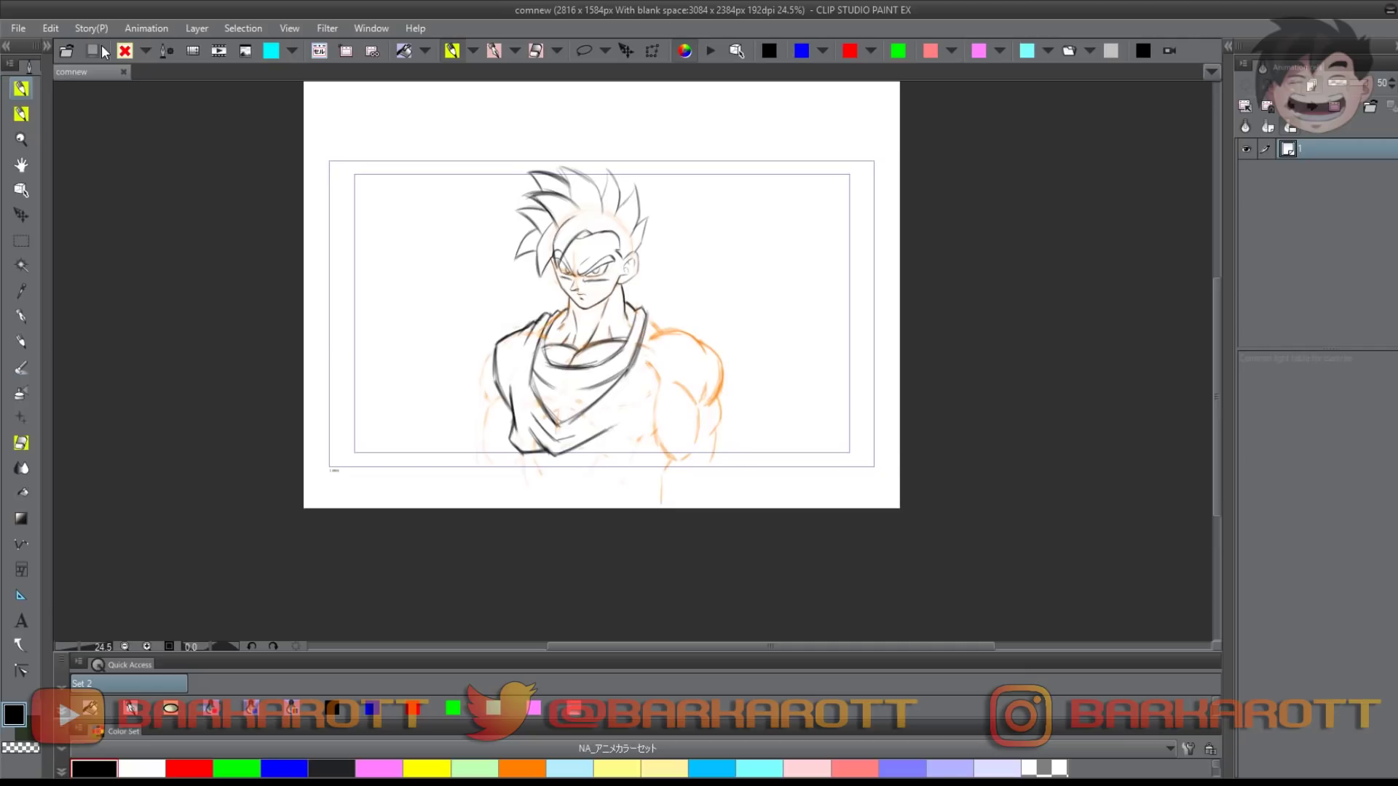
Draw the inner contour of the far arm as a curved black line beside the shirt
ctrl+click(310, 331)
ctrl+click(524, 412)
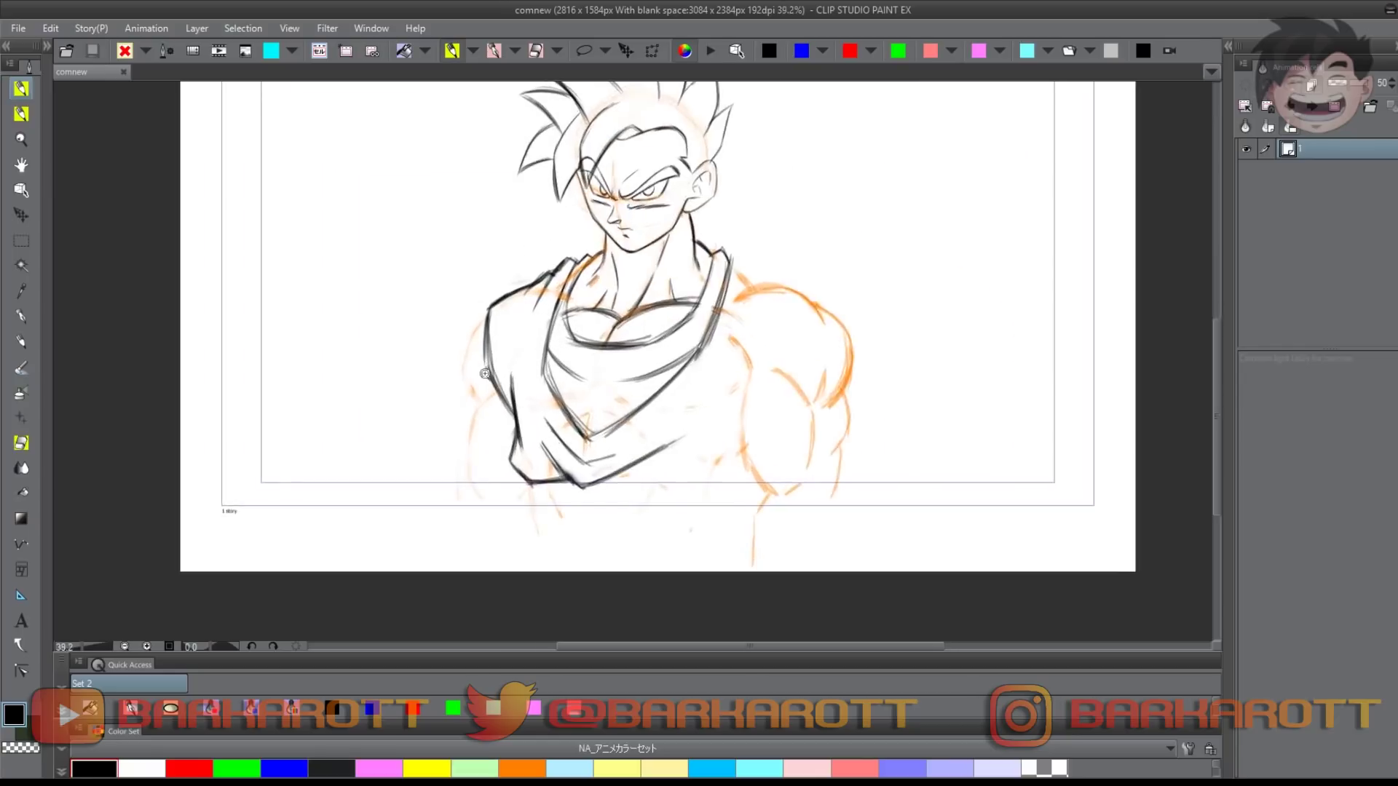
ctrl+click(472, 375)
drag(508, 406, 472, 444)
mouse_move(511, 396)
mouse_down()
mouse_move(490, 483)
mouse_move(504, 408)
mouse_up()
drag(496, 383, 490, 477)
drag(496, 385, 489, 478)
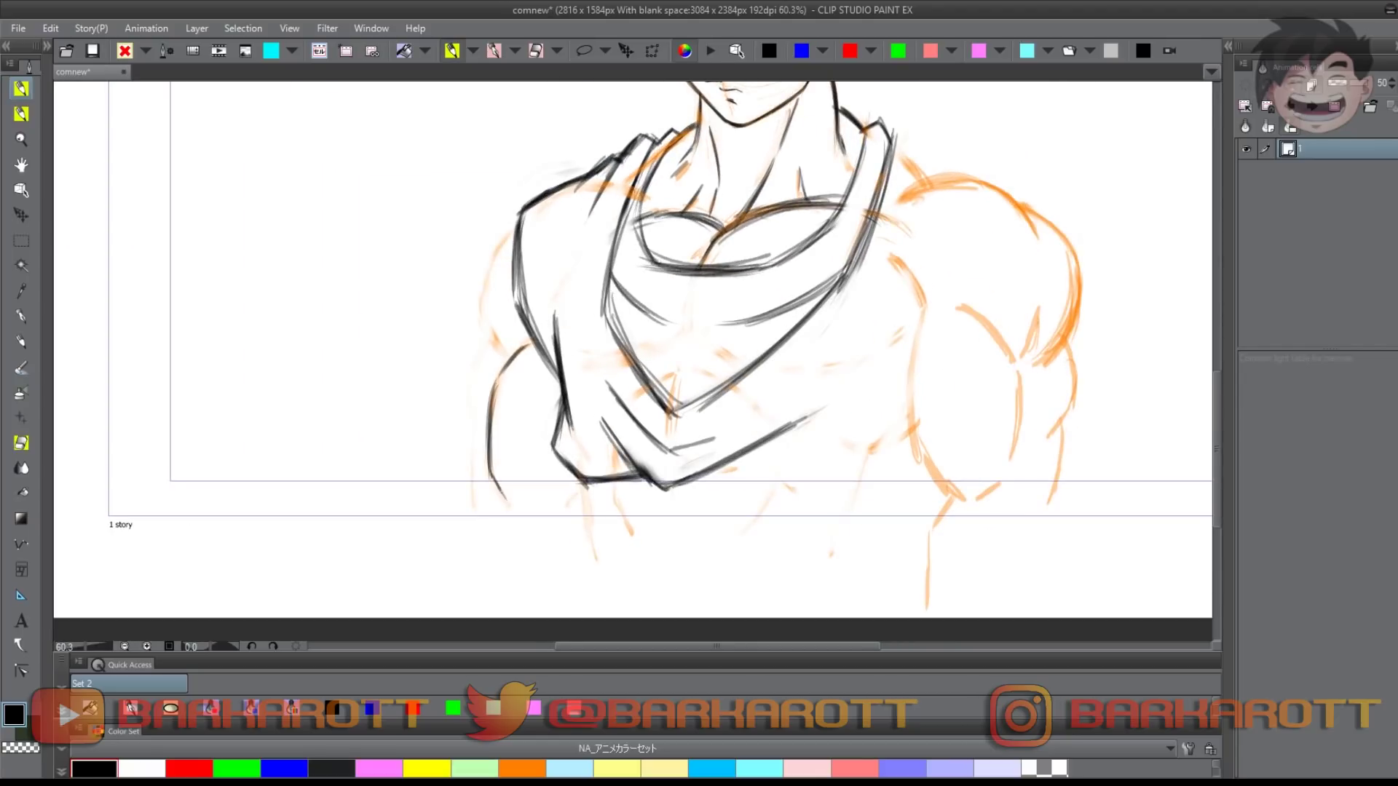
Outline the waist sash below the shirt with its two sides and upper edge
scroll(577, 493, down, 3)
scroll(583, 495, up, 3)
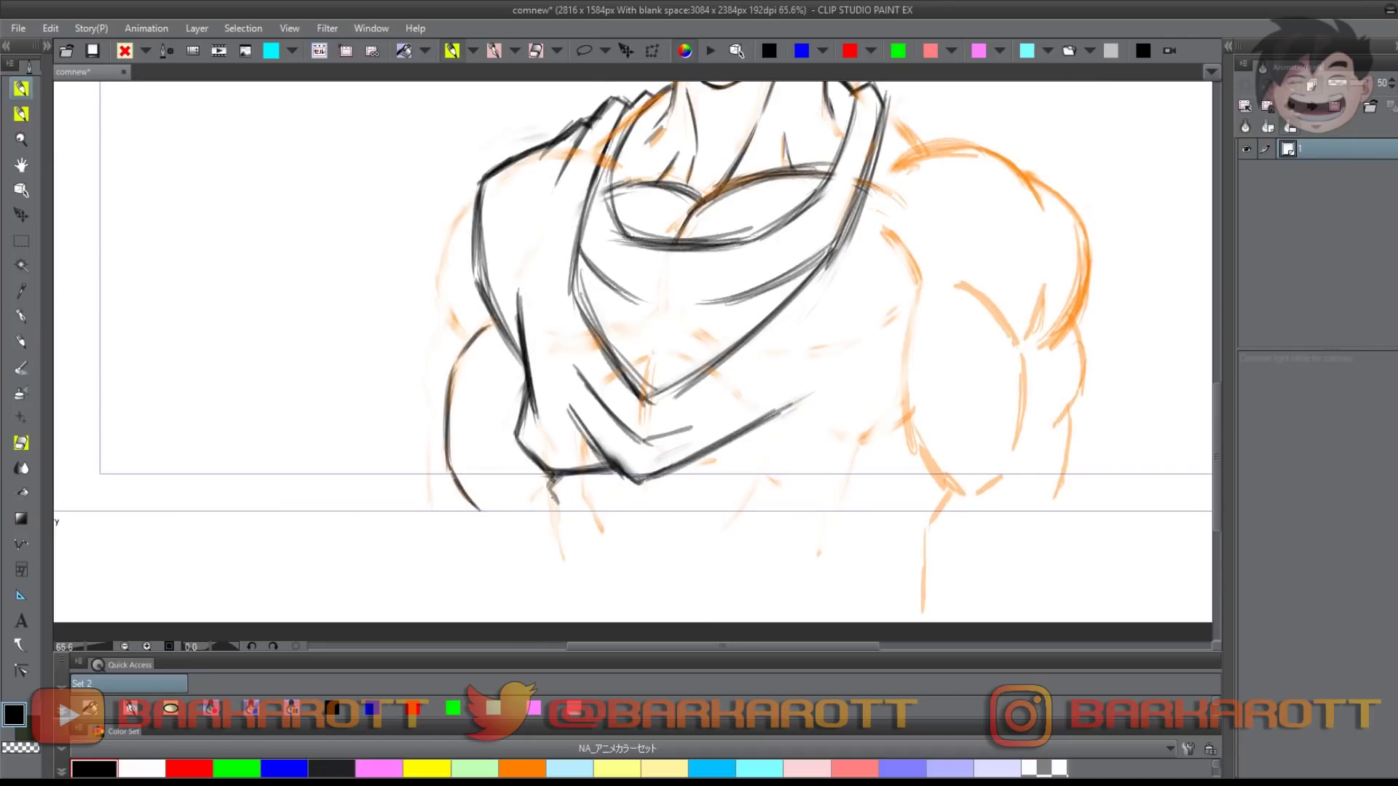
scroll(561, 542, down, 3)
scroll(610, 521, up, 3)
drag(609, 490, 712, 502)
mouse_move(688, 503)
mouse_down()
mouse_move(754, 485)
mouse_move(708, 502)
mouse_move(775, 504)
mouse_up()
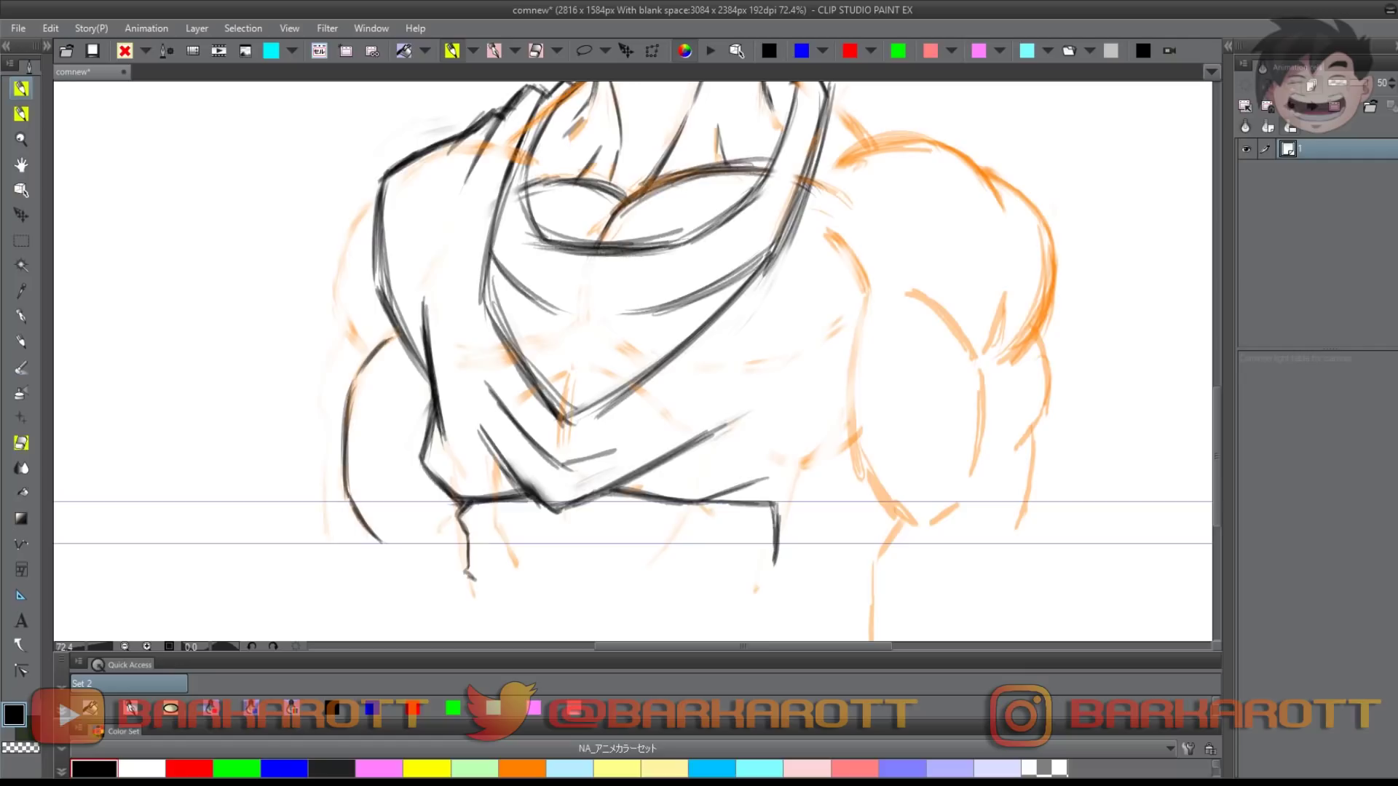
Fill the waist sash with horizontal fold lines and draw its lower edge
mouse_move(490, 526)
mouse_down()
mouse_move(681, 544)
mouse_move(553, 513)
mouse_move(721, 518)
mouse_move(703, 527)
mouse_up()
drag(540, 569, 774, 554)
drag(477, 546, 698, 564)
mouse_move(482, 560)
mouse_down()
mouse_move(717, 574)
mouse_move(696, 575)
mouse_up()
drag(538, 582, 777, 565)
drag(479, 567, 722, 578)
drag(582, 538, 524, 549)
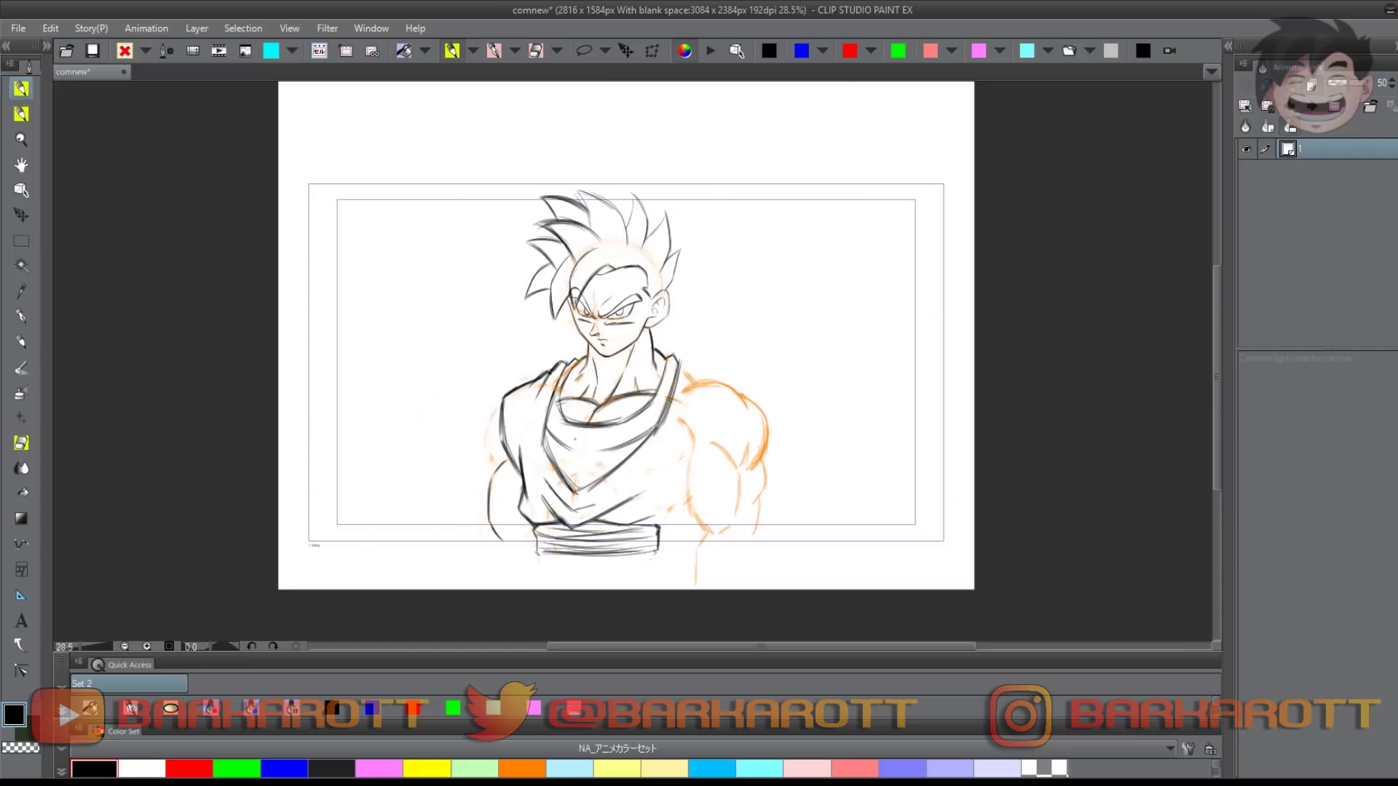
Draw the outer contour of the far arm from the shoulder down to the forearm over the orange guide
scroll(501, 383, up, 10)
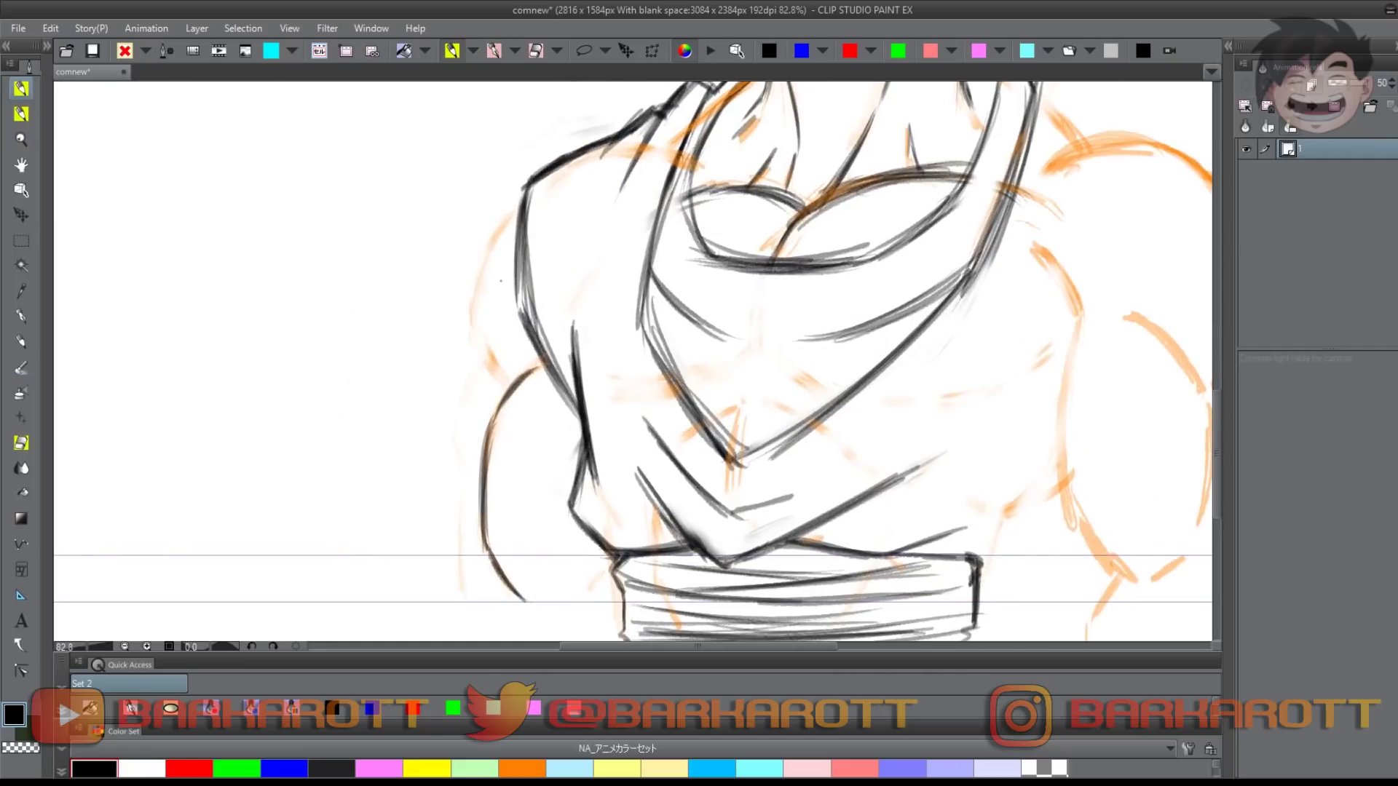
scroll(456, 409, down, 4)
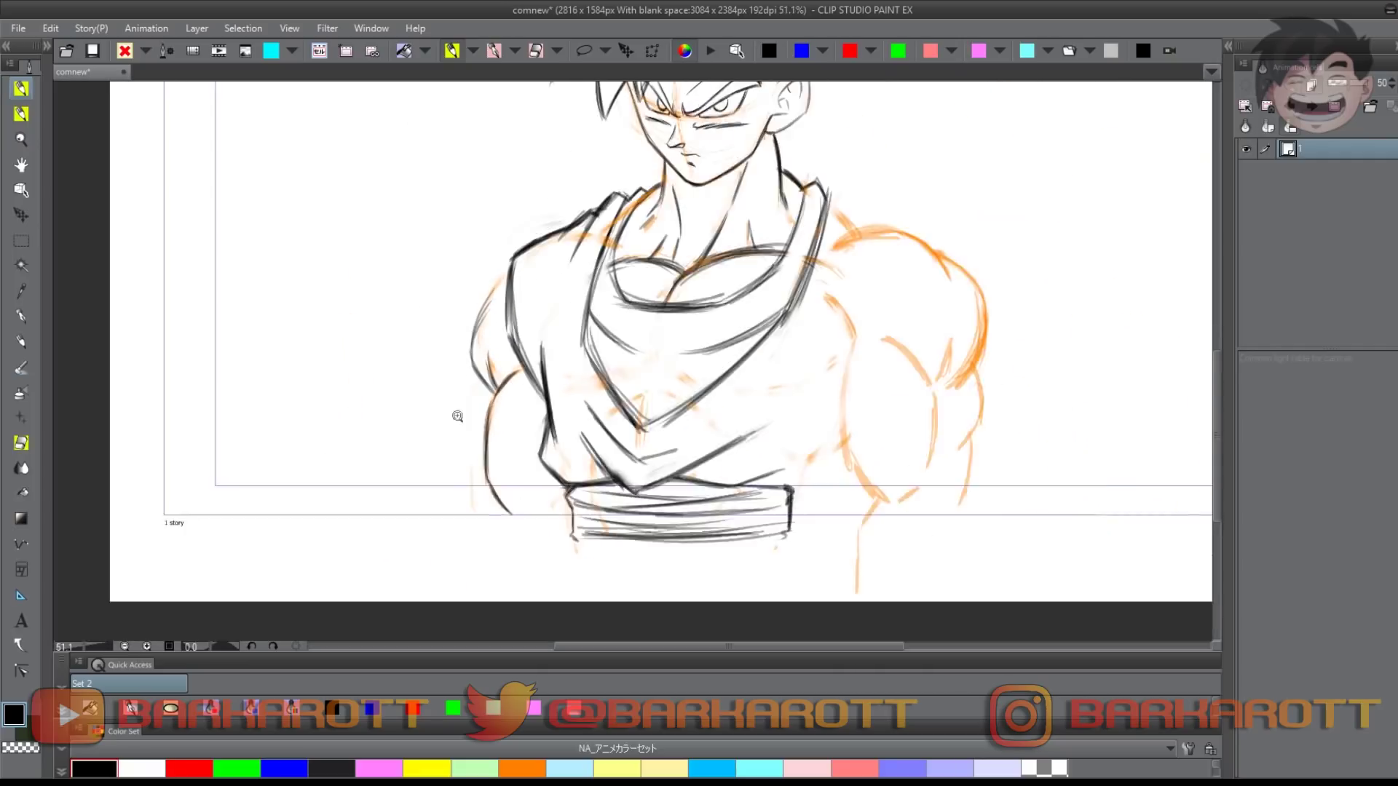
scroll(468, 420, up, 2)
drag(520, 215, 480, 256)
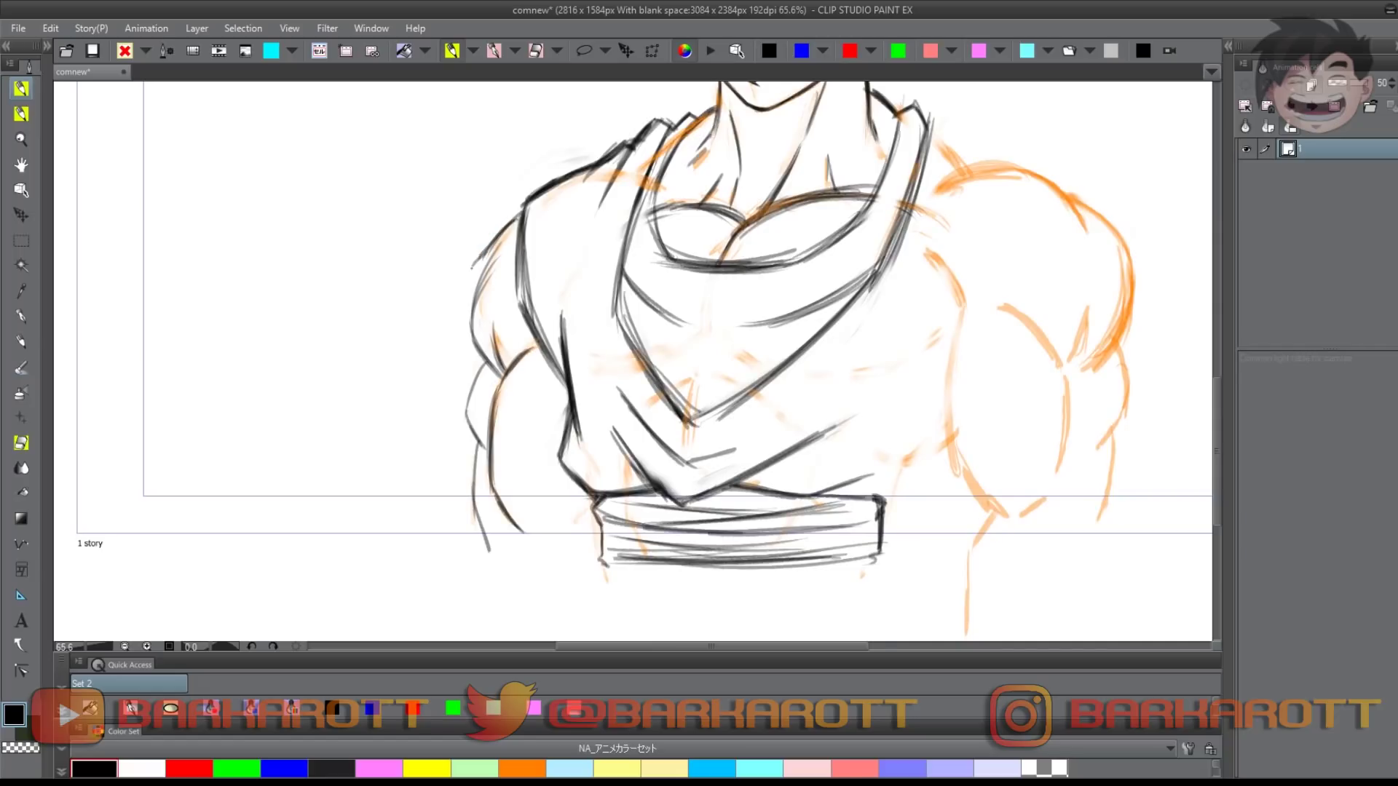
drag(471, 304, 504, 367)
mouse_move(477, 313)
mouse_down()
mouse_move(527, 381)
mouse_move(566, 398)
mouse_up()
key(ctrl+z)
key(ctrl+z)
key(ctrl+z)
key(ctrl+z)
Draw the short far sleeve with an outer edge from the shoulder corner and a hem slanting back to the shirt's side
key(e)
drag(481, 252, 466, 275)
key(p)
mouse_move(508, 224)
mouse_down()
mouse_move(473, 308)
mouse_move(504, 348)
mouse_up()
drag(477, 278, 513, 354)
drag(522, 212, 476, 275)
key(e)
drag(509, 235, 486, 279)
key(p)
drag(502, 232, 477, 275)
mouse_move(478, 279)
mouse_down()
mouse_move(522, 357)
mouse_move(567, 381)
mouse_up()
drag(478, 278, 565, 379)
Thicken the far sleeve's outline and hem and add fold lines inside it
drag(478, 282, 549, 371)
drag(516, 220, 477, 277)
mouse_move(505, 227)
mouse_down()
mouse_move(479, 280)
mouse_move(558, 368)
mouse_up()
drag(506, 280, 554, 371)
key(e)
mouse_move(539, 341)
mouse_down()
mouse_move(519, 348)
mouse_move(507, 320)
mouse_up()
key(p)
drag(480, 274, 560, 375)
drag(521, 224, 538, 330)
mouse_move(519, 228)
mouse_down()
mouse_move(532, 317)
mouse_move(520, 353)
mouse_up()
mouse_move(530, 358)
mouse_down()
mouse_move(487, 403)
mouse_move(538, 439)
mouse_up()
mouse_move(634, 372)
mouse_down()
mouse_move(671, 358)
mouse_move(651, 406)
mouse_up()
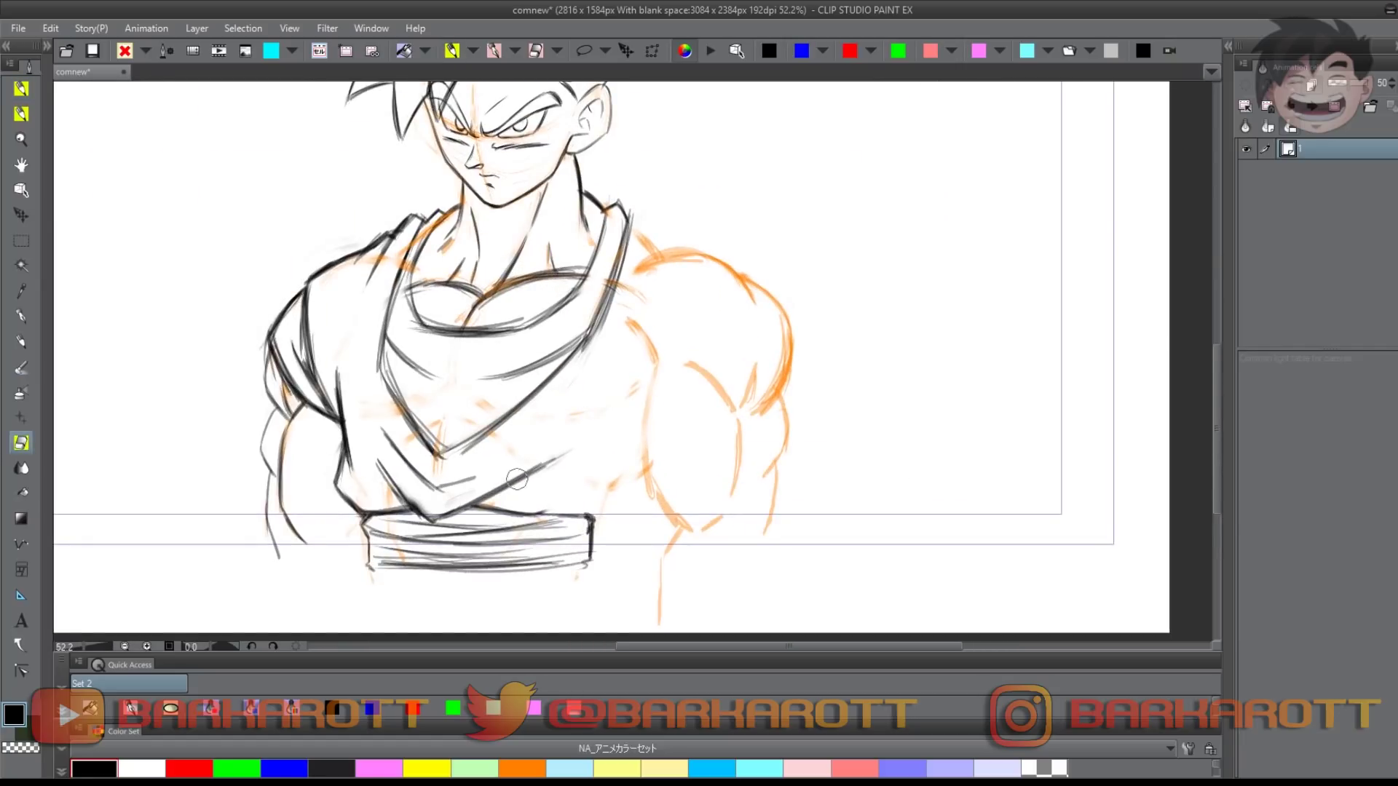
Draw a long slanting fold line on the shirt below the near armpit, using several overlapping strokes
drag(618, 351, 580, 428)
drag(626, 322, 581, 430)
drag(627, 326, 576, 434)
drag(530, 355, 466, 357)
mouse_move(575, 293)
mouse_down()
mouse_move(655, 346)
mouse_move(695, 349)
mouse_move(697, 325)
mouse_up()
drag(598, 291, 546, 302)
Draw the inner contour of the near upper arm and the biceps line over the orange guide
mouse_move(601, 366)
mouse_down()
mouse_move(631, 379)
mouse_move(606, 542)
mouse_up()
key(e)
key(p)
drag(599, 372, 631, 574)
key(e)
mouse_move(692, 540)
mouse_down()
mouse_move(696, 463)
mouse_move(643, 403)
mouse_up()
mouse_move(674, 562)
mouse_down()
mouse_move(658, 576)
mouse_move(684, 445)
mouse_up()
scroll(639, 452, down, 6)
key(h)
scroll(638, 451, up, 7)
Fade the orange guide on the near shoulder and draw the rounded deltoid outline with its muscle lines
key(e)
mouse_move(650, 277)
mouse_down()
mouse_move(482, 424)
mouse_move(498, 458)
mouse_up()
key(p)
drag(552, 271, 498, 360)
key(e)
key(p)
mouse_move(546, 279)
mouse_down()
mouse_move(499, 358)
mouse_move(484, 447)
mouse_up()
key(e)
key(p)
drag(473, 348, 508, 479)
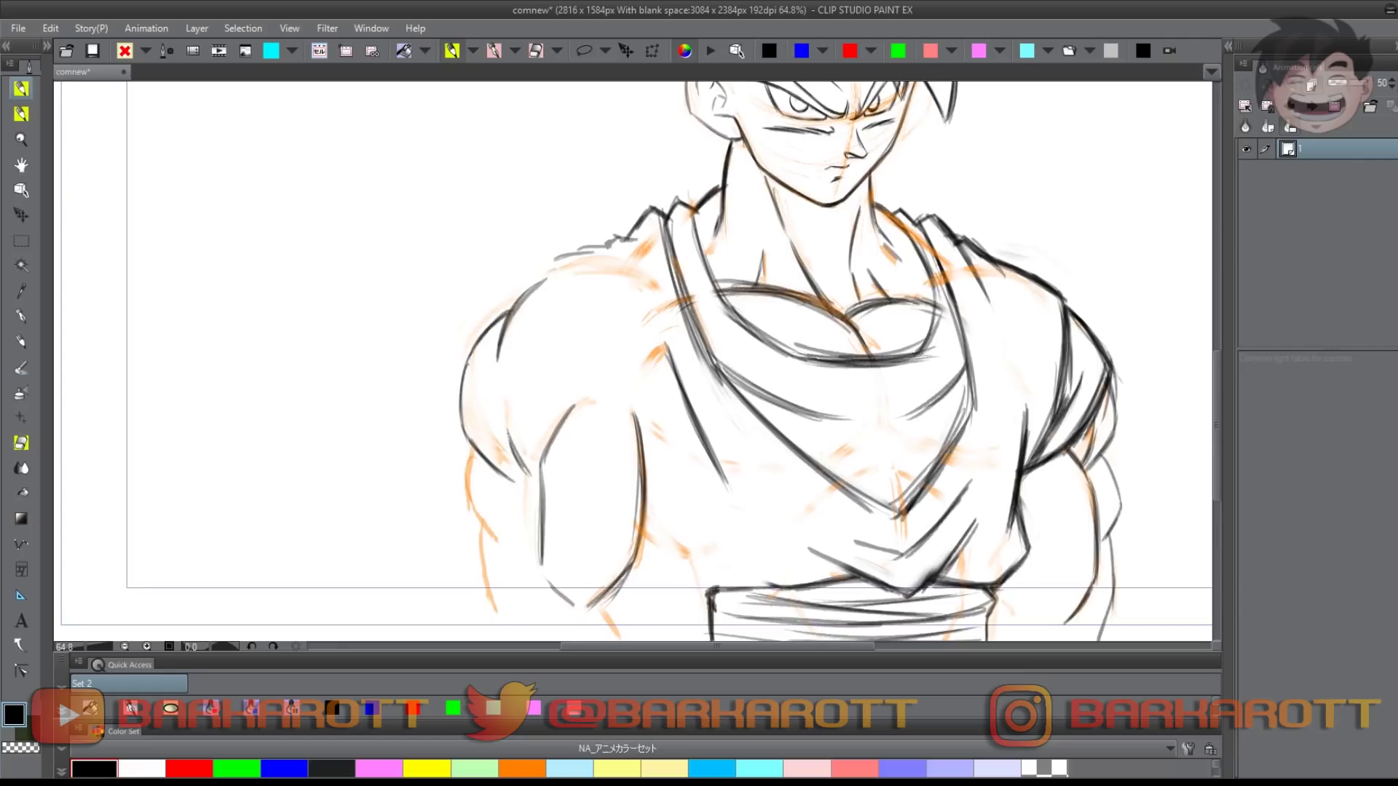
Draw the outer contour of the near arm from below the deltoid down to the elbow
drag(555, 402, 451, 407)
key(h)
drag(749, 450, 852, 445)
key(e)
key(p)
drag(716, 358, 674, 537)
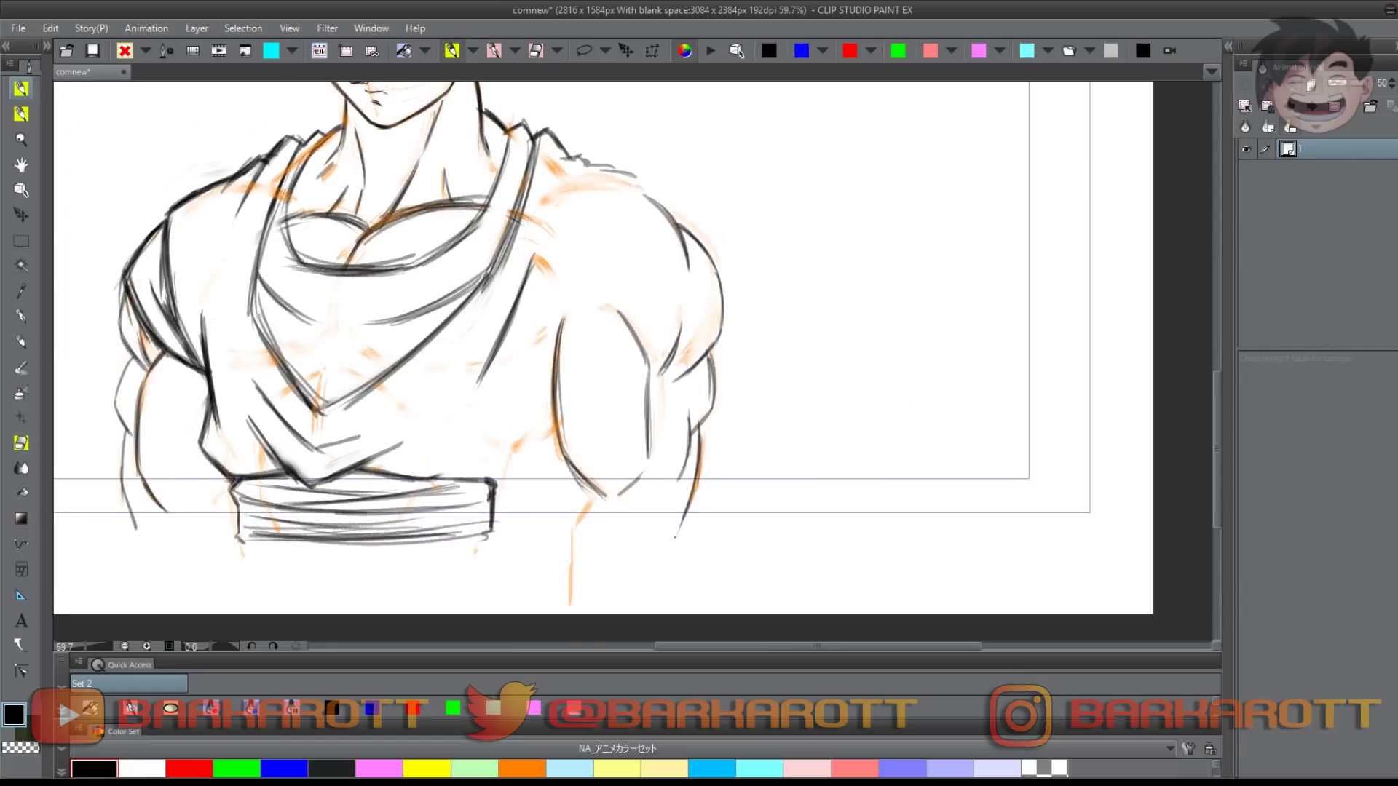
Draw the inner and outer contours of the near forearm down to the canvas edge
key(e)
mouse_move(575, 536)
mouse_down()
mouse_move(583, 512)
mouse_move(571, 542)
mouse_up()
key(p)
drag(559, 421, 466, 430)
mouse_move(571, 466)
mouse_down()
mouse_move(671, 469)
mouse_move(689, 571)
mouse_up()
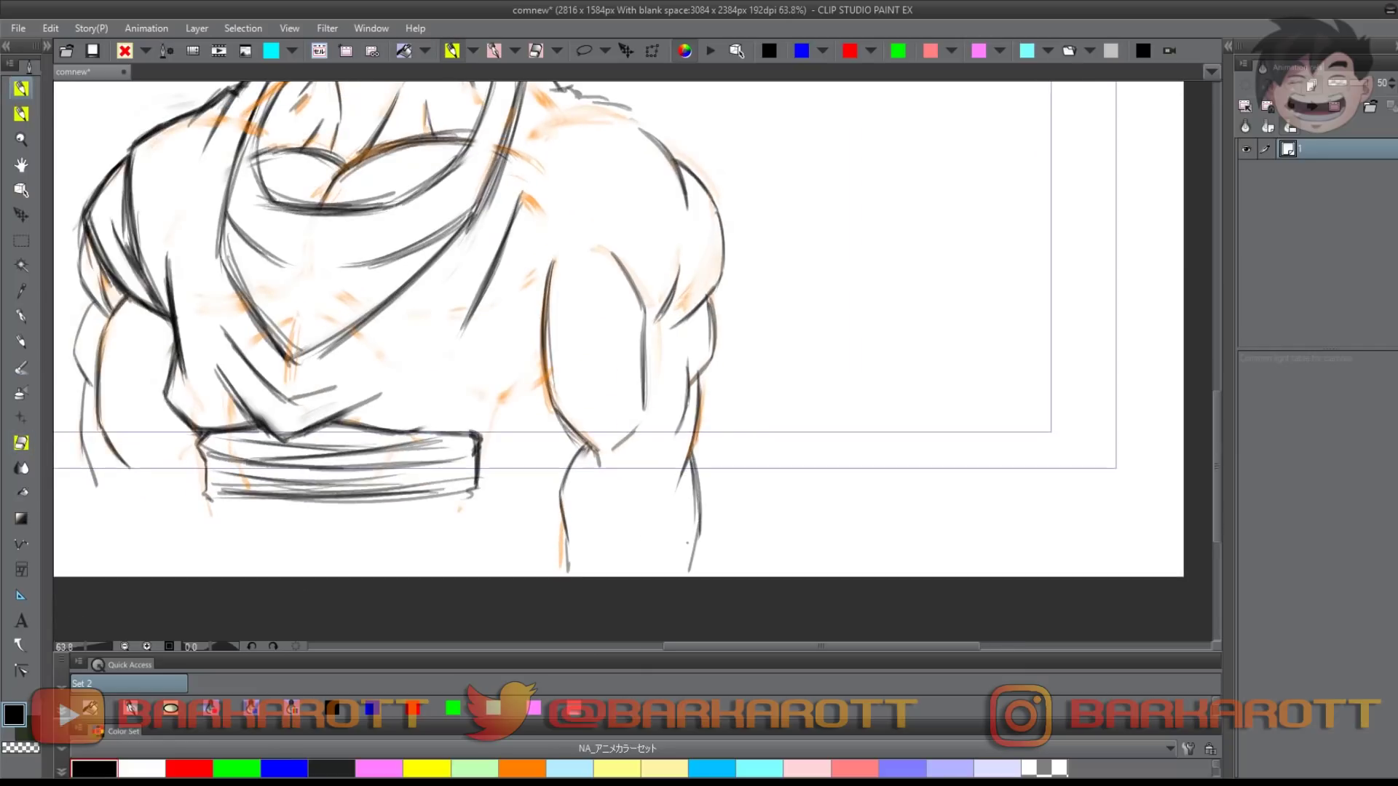
drag(666, 522, 632, 523)
key(h)
key(h)
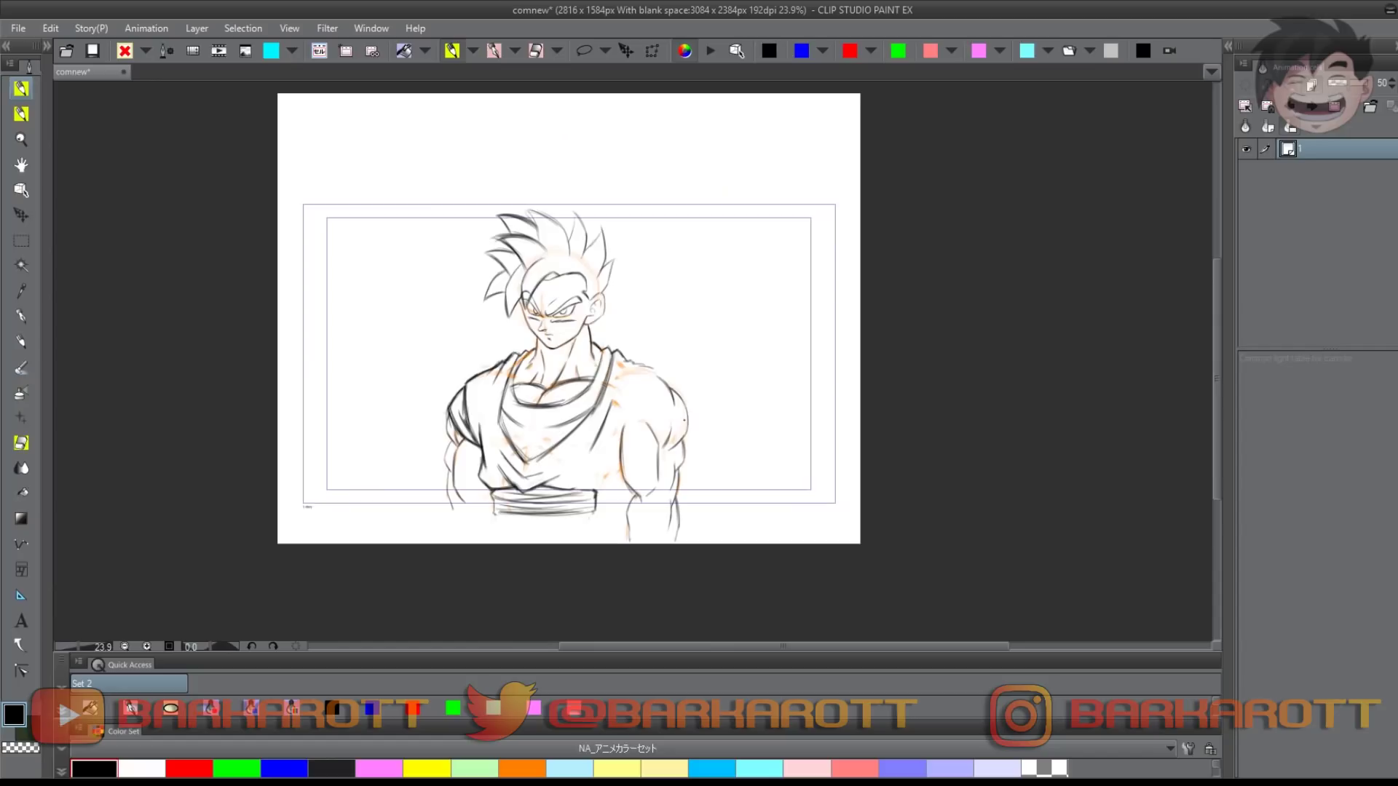
scroll(625, 424, up, 5)
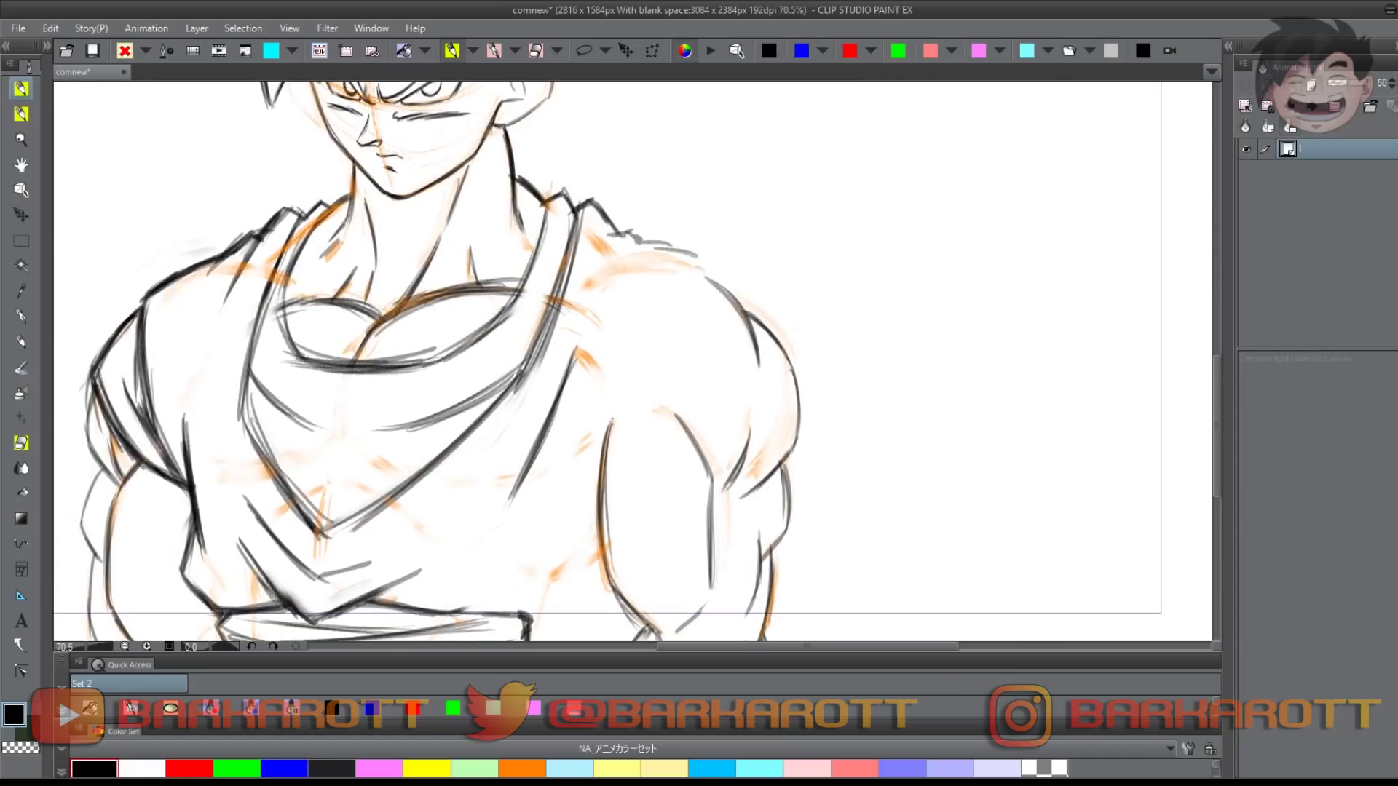
Draw the near sleeve's seam as a curve from the armpit up to the top of the shoulder
mouse_move(603, 433)
mouse_down()
mouse_move(662, 302)
mouse_move(702, 271)
mouse_up()
drag(614, 370, 703, 278)
drag(621, 354, 717, 271)
scroll(728, 288, up, 5)
drag(624, 297, 721, 249)
Draw the shirt's top edge across the near shoulder and its short drop at the outer corner
drag(699, 246, 771, 291)
drag(648, 257, 772, 291)
mouse_move(775, 263)
mouse_down()
mouse_move(788, 345)
mouse_move(802, 349)
mouse_up()
mouse_move(773, 255)
mouse_down()
mouse_move(805, 371)
mouse_move(803, 357)
mouse_up()
Thicken the shirt's near shoulder line and its outer corner with repeated strokes
key(h)
drag(640, 384, 619, 375)
drag(742, 293, 706, 300)
drag(724, 295, 571, 338)
drag(571, 340, 555, 398)
drag(717, 298, 571, 338)
mouse_move(728, 296)
mouse_down()
mouse_move(568, 335)
mouse_move(555, 401)
mouse_up()
drag(717, 302, 583, 331)
drag(613, 321, 561, 336)
Reinforce the near sleeve's curved seam from the shoulder corner down to the armpit
key(h)
drag(670, 341, 728, 357)
key(e)
key(p)
drag(491, 381, 476, 524)
drag(529, 298, 482, 374)
mouse_move(541, 287)
mouse_down()
mouse_move(472, 387)
mouse_move(470, 460)
mouse_up()
drag(469, 409, 477, 486)
drag(480, 367, 470, 476)
drag(557, 279, 474, 386)
Draw the near sleeve's hem as an arch across the upper arm from the armpit to the outer side
drag(478, 437, 487, 397)
drag(484, 419, 577, 335)
mouse_move(479, 417)
mouse_down()
mouse_move(594, 338)
mouse_move(588, 378)
mouse_move(559, 379)
mouse_move(640, 332)
mouse_move(708, 344)
mouse_move(626, 342)
mouse_up()
key(ctrl+z)
key(ctrl+z)
key(ctrl+z)
key(h)
drag(510, 335, 457, 407)
mouse_move(537, 325)
mouse_down()
mouse_move(452, 418)
mouse_move(462, 397)
mouse_up()
key(e)
key(p)
mouse_move(512, 335)
mouse_down()
mouse_move(452, 400)
mouse_move(484, 431)
mouse_up()
key(ctrl+z)
drag(470, 378, 514, 449)
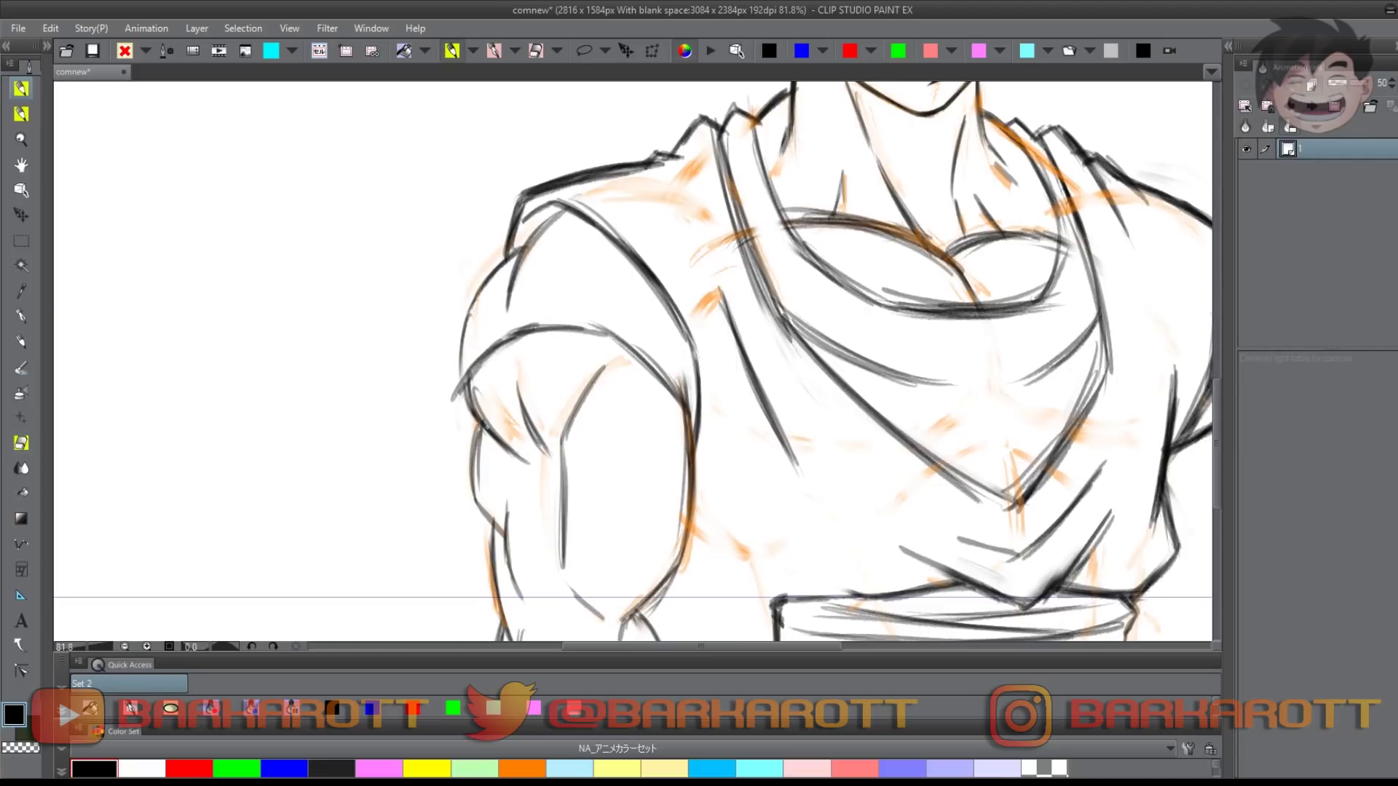
key(ctrl+z)
key(ctrl+z)
Draw the near sleeve's outer edge from the shoulder corner to the hem and erase the deltoid outline beneath it
mouse_move(447, 409)
mouse_down()
mouse_move(474, 285)
mouse_move(564, 219)
mouse_up()
drag(464, 313, 568, 210)
key(e)
mouse_move(508, 306)
mouse_down()
mouse_move(565, 217)
mouse_move(457, 362)
mouse_up()
key(p)
drag(560, 217, 461, 303)
mouse_move(558, 213)
mouse_down()
mouse_move(467, 281)
mouse_move(459, 352)
mouse_move(479, 297)
mouse_up()
key(e)
drag(552, 231, 474, 342)
key(p)
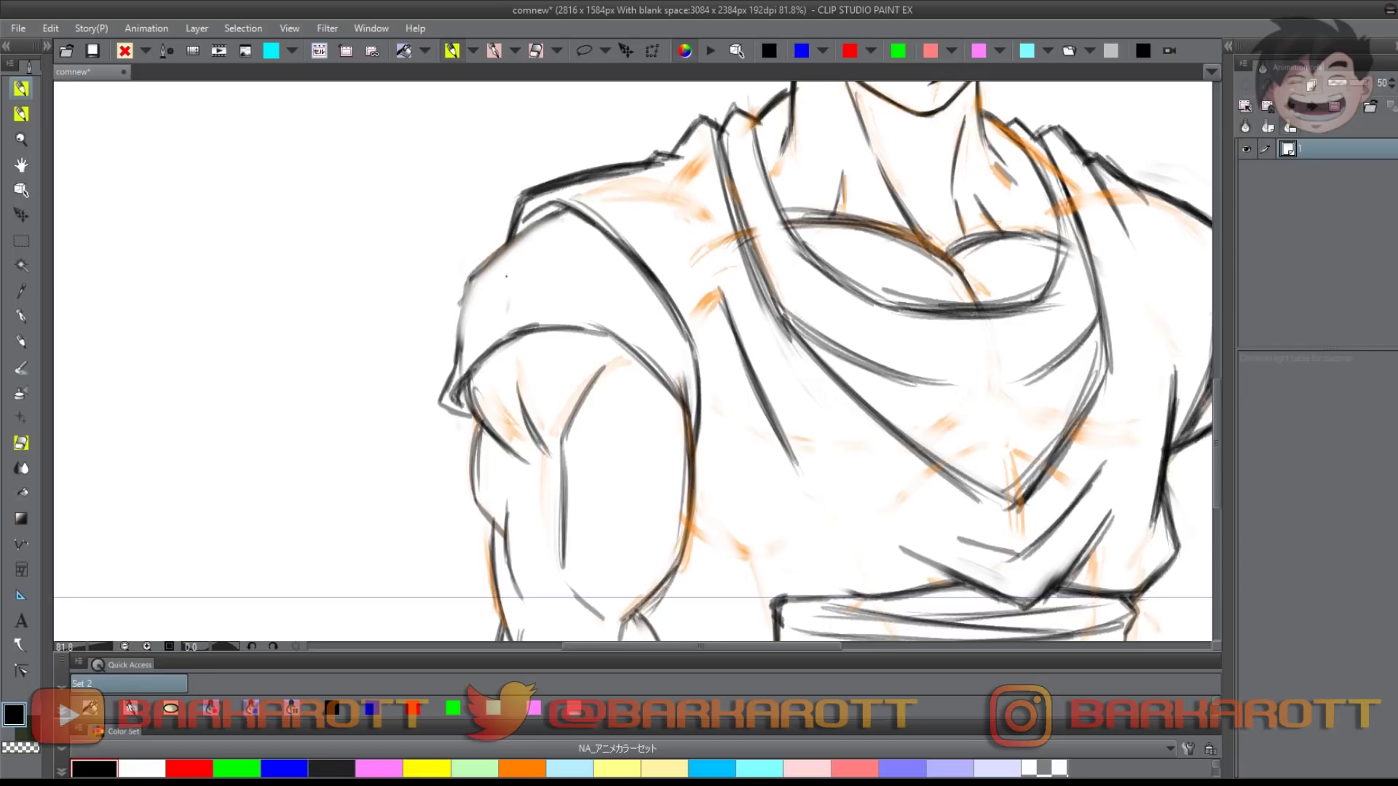
mouse_move(565, 209)
mouse_down()
mouse_move(466, 283)
mouse_move(456, 359)
mouse_up()
mouse_move(477, 280)
mouse_down()
mouse_move(458, 360)
mouse_move(477, 421)
mouse_up()
Add curved fold lines inside the near sleeve and darken its hem and seam
mouse_move(468, 292)
mouse_down()
mouse_move(447, 386)
mouse_move(458, 332)
mouse_move(591, 295)
mouse_move(649, 341)
mouse_up()
scroll(495, 264, down, 5)
scroll(499, 281, up, 5)
drag(535, 287, 658, 352)
drag(599, 260, 684, 352)
drag(499, 257, 569, 276)
drag(497, 259, 573, 282)
drag(570, 227, 643, 265)
scroll(604, 283, down, 5)
key(h)
scroll(595, 260, up, 10)
scroll(740, 277, down, 3)
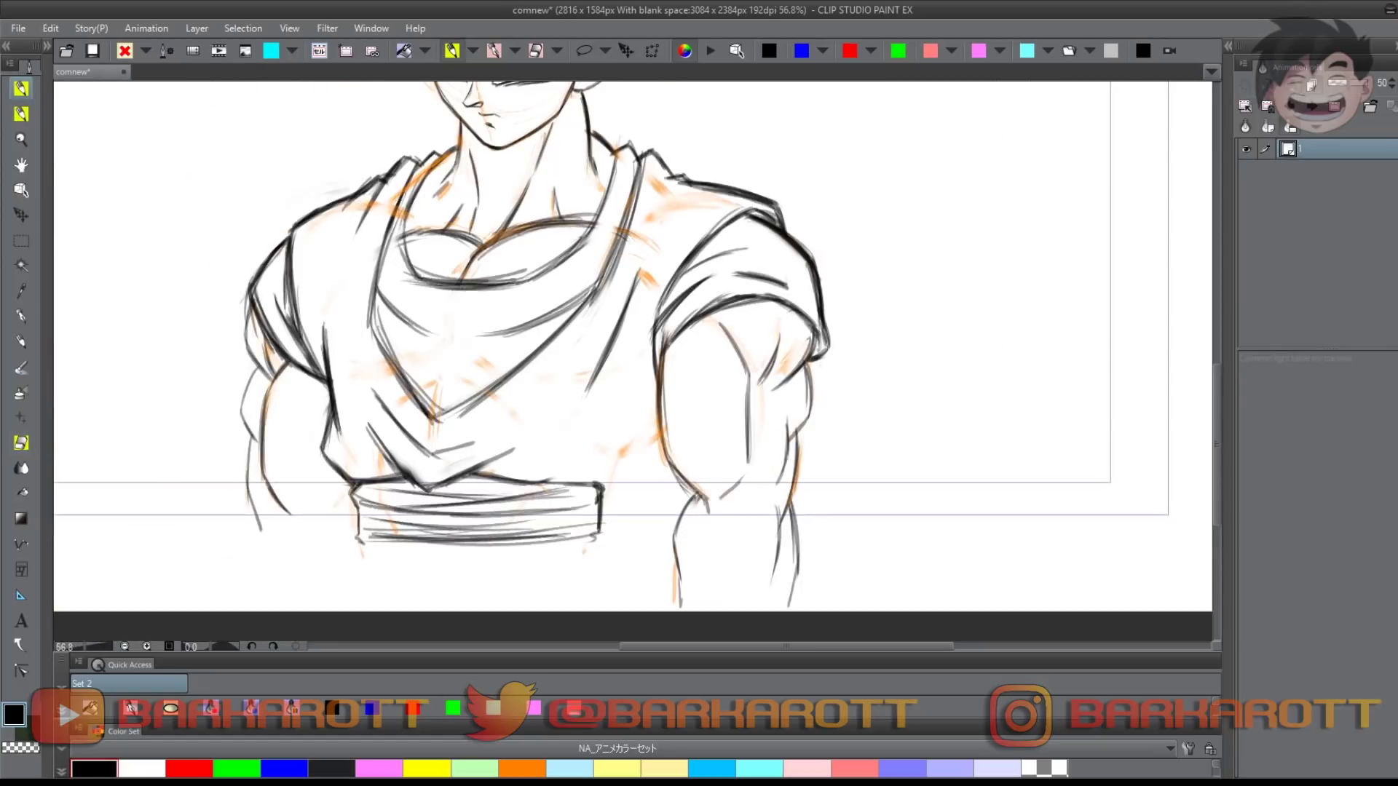
scroll(705, 311, down, 3)
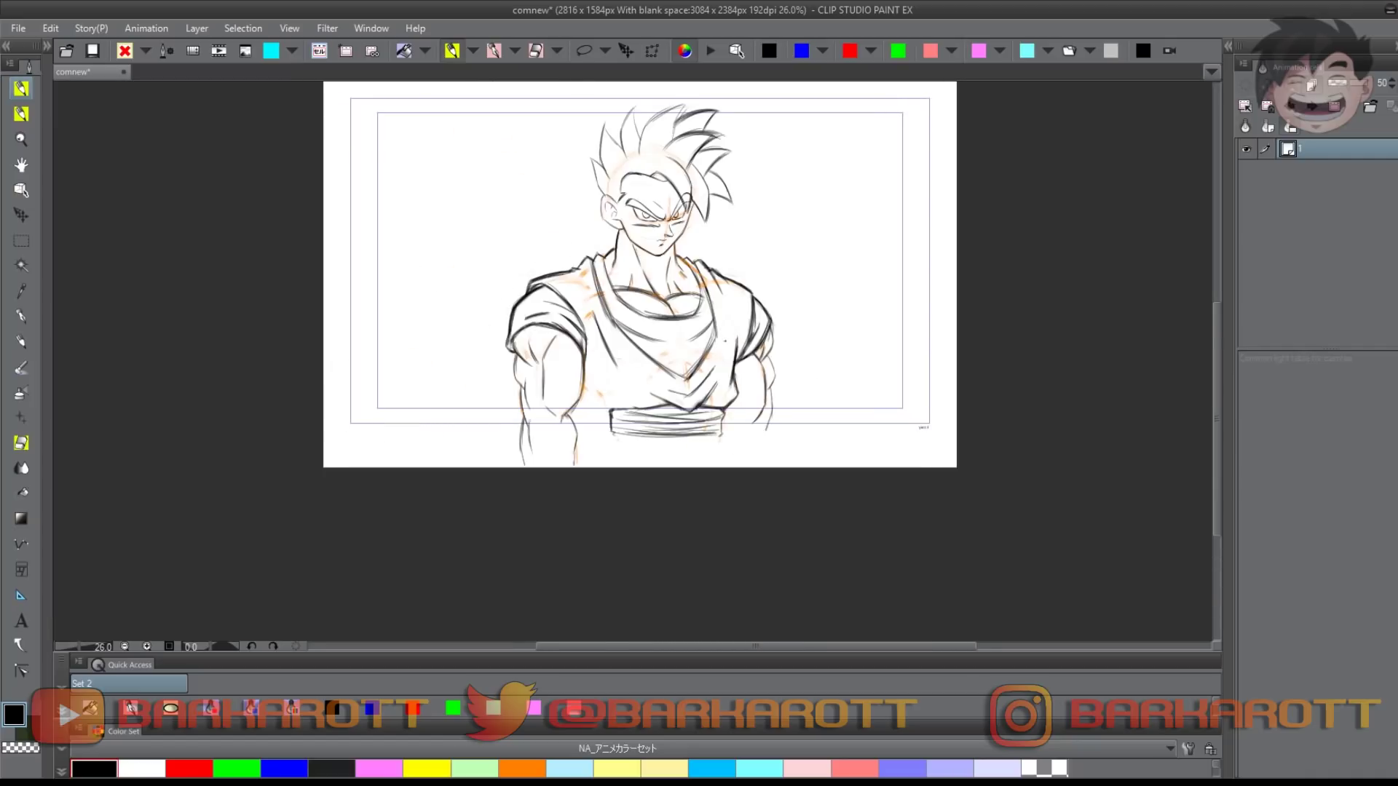
Draw the shirt's near side edge above the sash, with a slanting fold running up toward the arm
scroll(722, 336, up, 4)
mouse_move(651, 476)
mouse_down()
mouse_move(695, 402)
mouse_move(657, 420)
mouse_up()
drag(725, 371, 648, 424)
mouse_move(678, 413)
mouse_down()
mouse_move(587, 418)
mouse_move(734, 428)
mouse_up()
drag(742, 373, 700, 436)
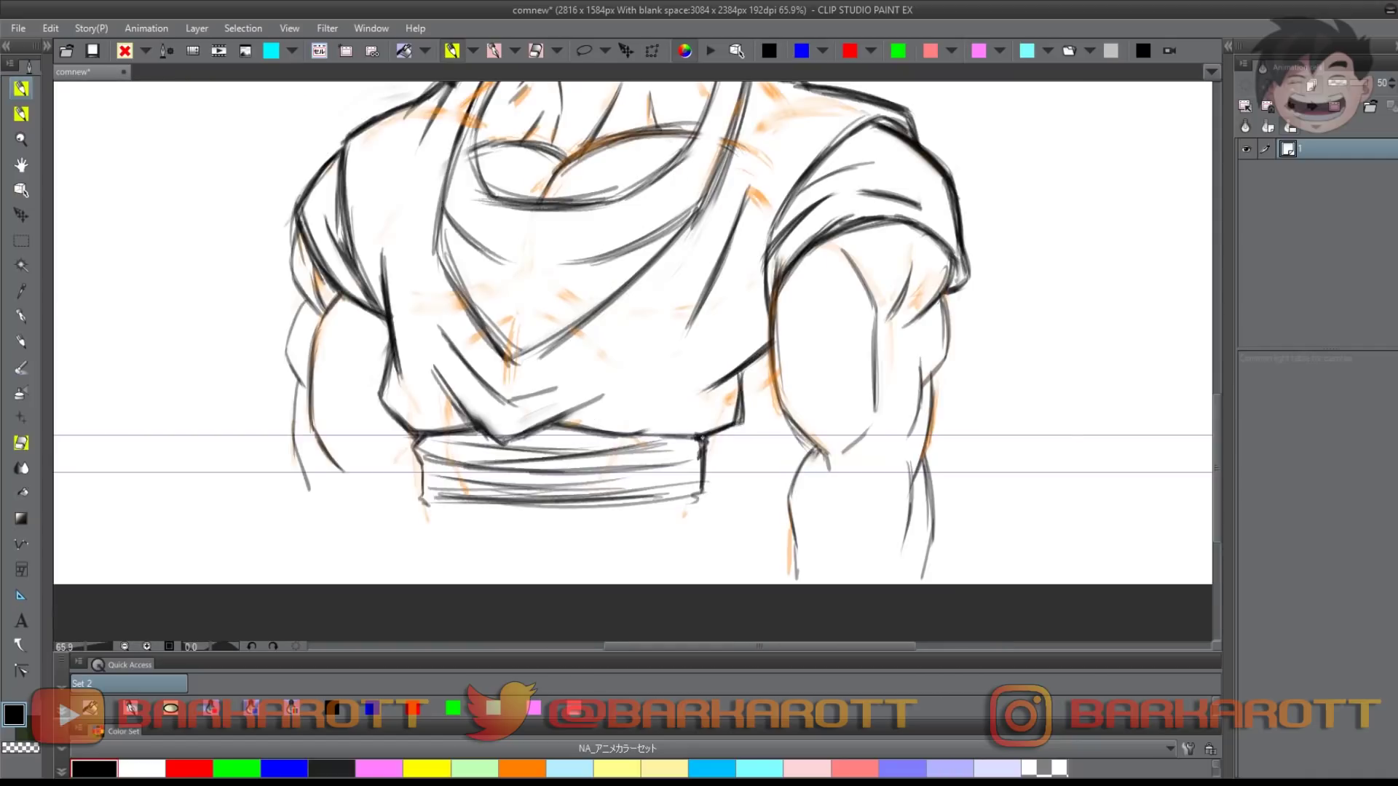
scroll(612, 290, down, 5)
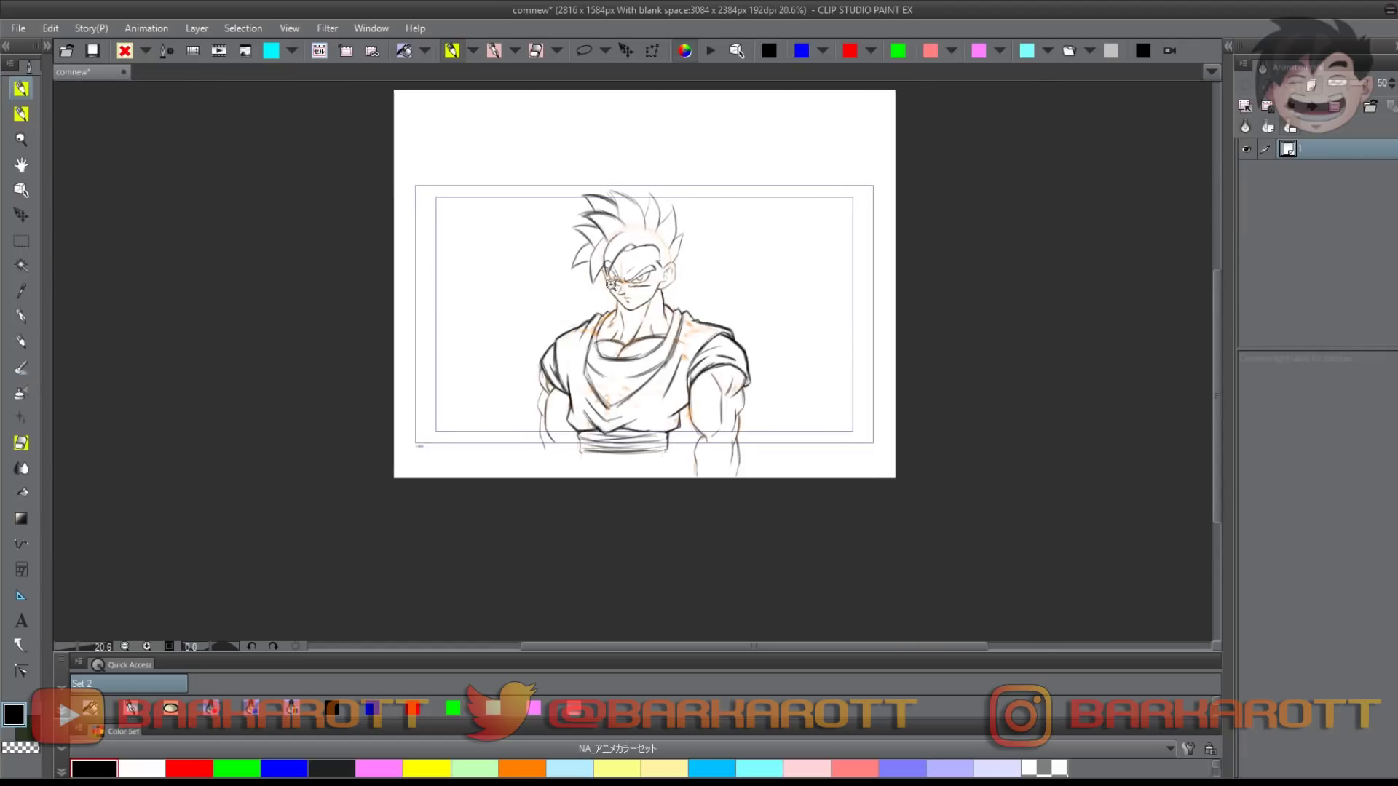
Draw the far forearm's inner and outer contours beside the sash, with a short muscle line inside
scroll(699, 364, up, 4)
drag(787, 400, 777, 411)
key(h)
scroll(780, 412, up, 3)
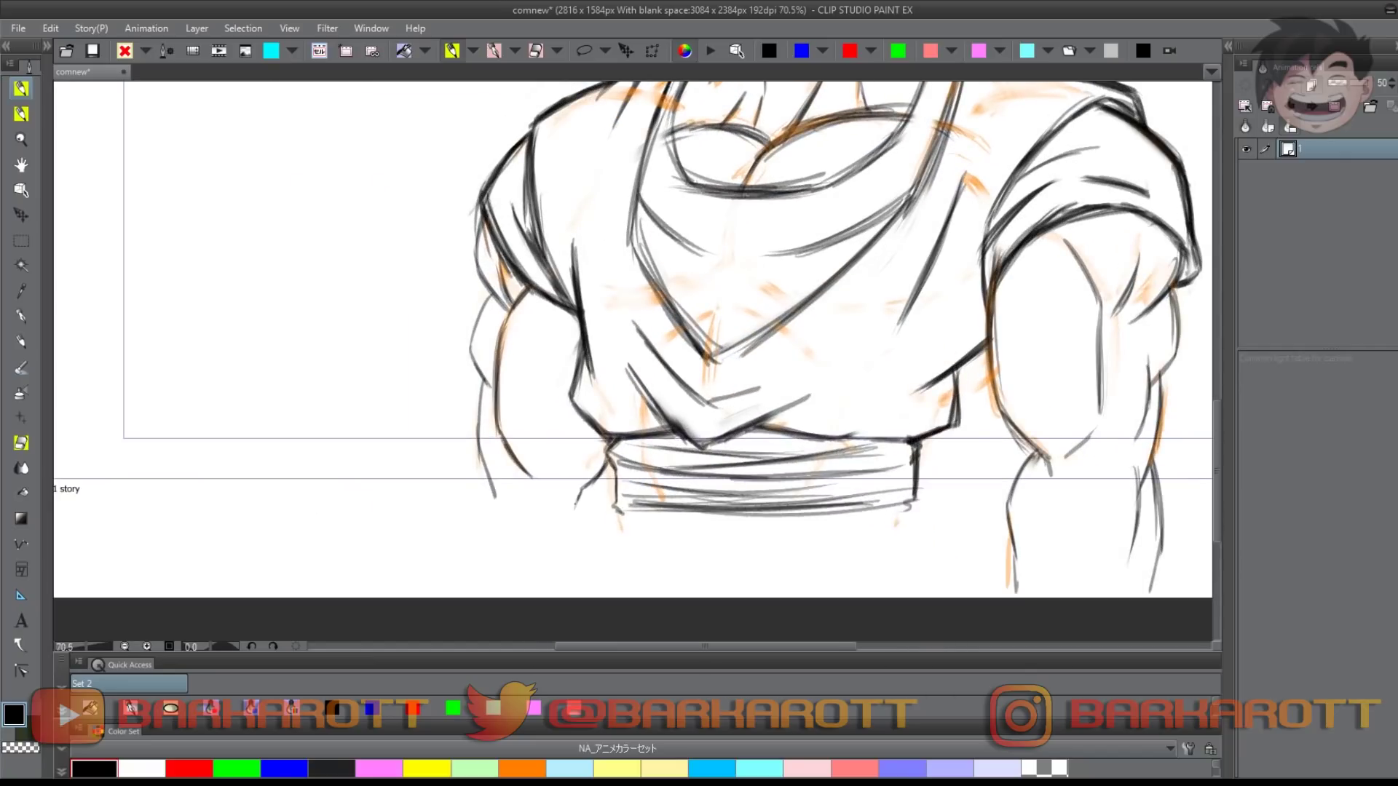
drag(494, 467, 477, 578)
key(e)
key(p)
mouse_move(498, 502)
mouse_down()
mouse_move(489, 480)
mouse_move(477, 579)
mouse_move(482, 382)
mouse_up()
scroll(514, 525, down, 3)
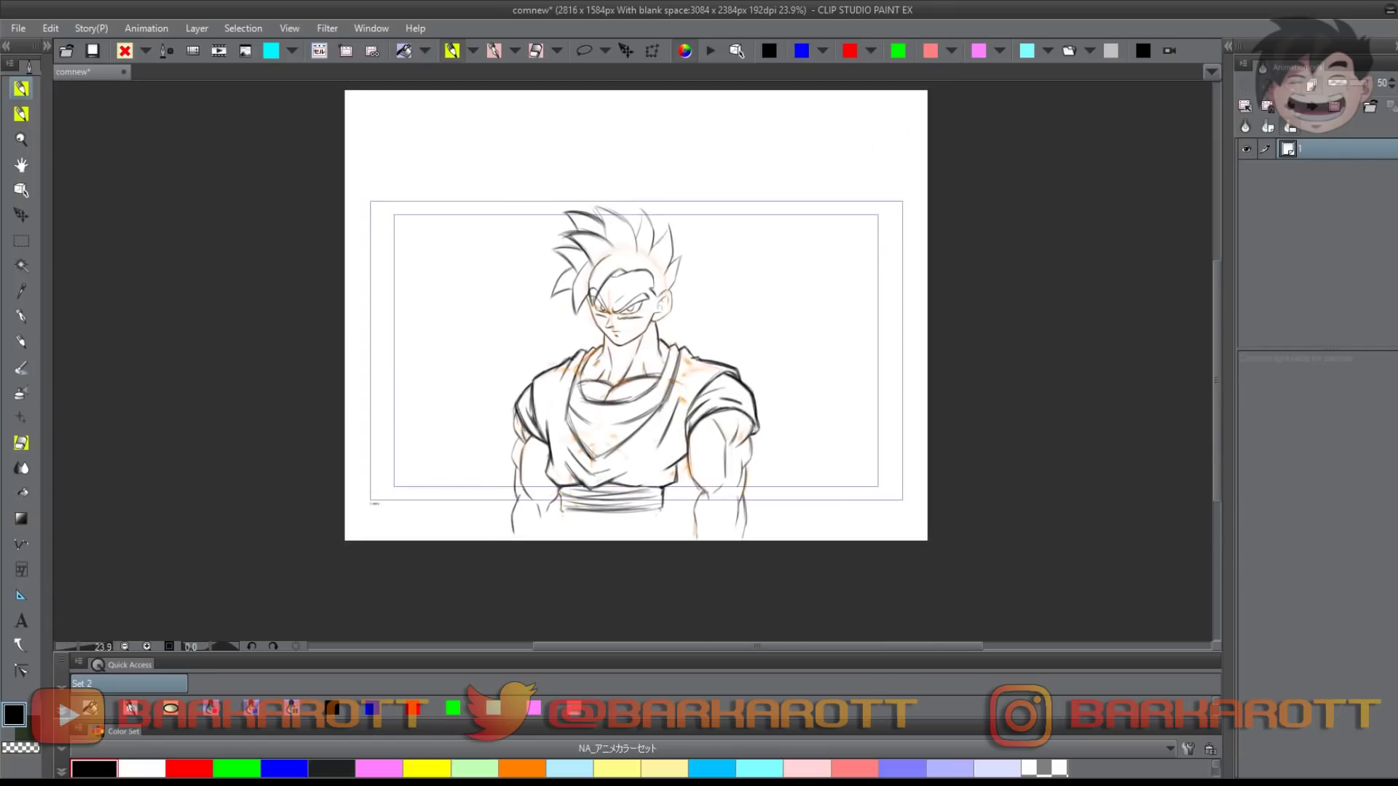
Erase the flared outer edge of the near sleeve and darken the seam from the armpit to the shoulder
scroll(750, 280, up, 4)
key(p)
mouse_move(750, 280)
mouse_down()
mouse_move(773, 417)
mouse_move(760, 371)
mouse_move(739, 390)
mouse_up()
key(e)
key(p)
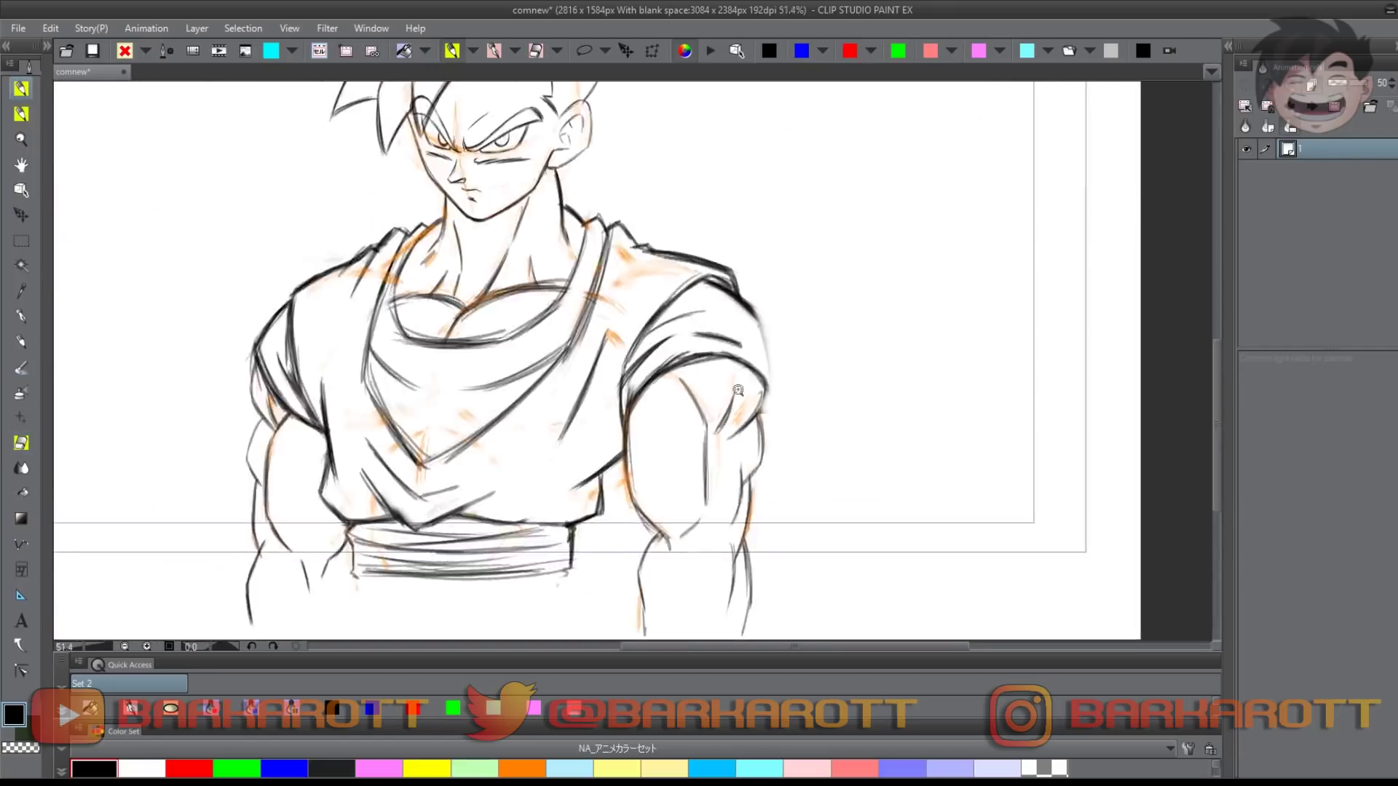
scroll(737, 390, up, 2)
drag(571, 386, 580, 480)
mouse_move(571, 459)
mouse_down()
mouse_move(584, 331)
mouse_move(647, 241)
mouse_up()
mouse_move(631, 376)
mouse_down()
mouse_move(743, 326)
mouse_move(811, 355)
mouse_move(788, 307)
mouse_move(700, 293)
mouse_up()
Redraw the near sleeve's hem arch and continue it down as the deltoid's outer contour
key(e)
mouse_move(757, 328)
mouse_down()
mouse_move(677, 362)
mouse_move(734, 334)
mouse_up()
key(p)
drag(640, 364, 772, 305)
drag(773, 305, 819, 338)
mouse_move(814, 330)
mouse_down()
mouse_move(822, 414)
mouse_move(775, 466)
mouse_up()
scroll(752, 409, down, 4)
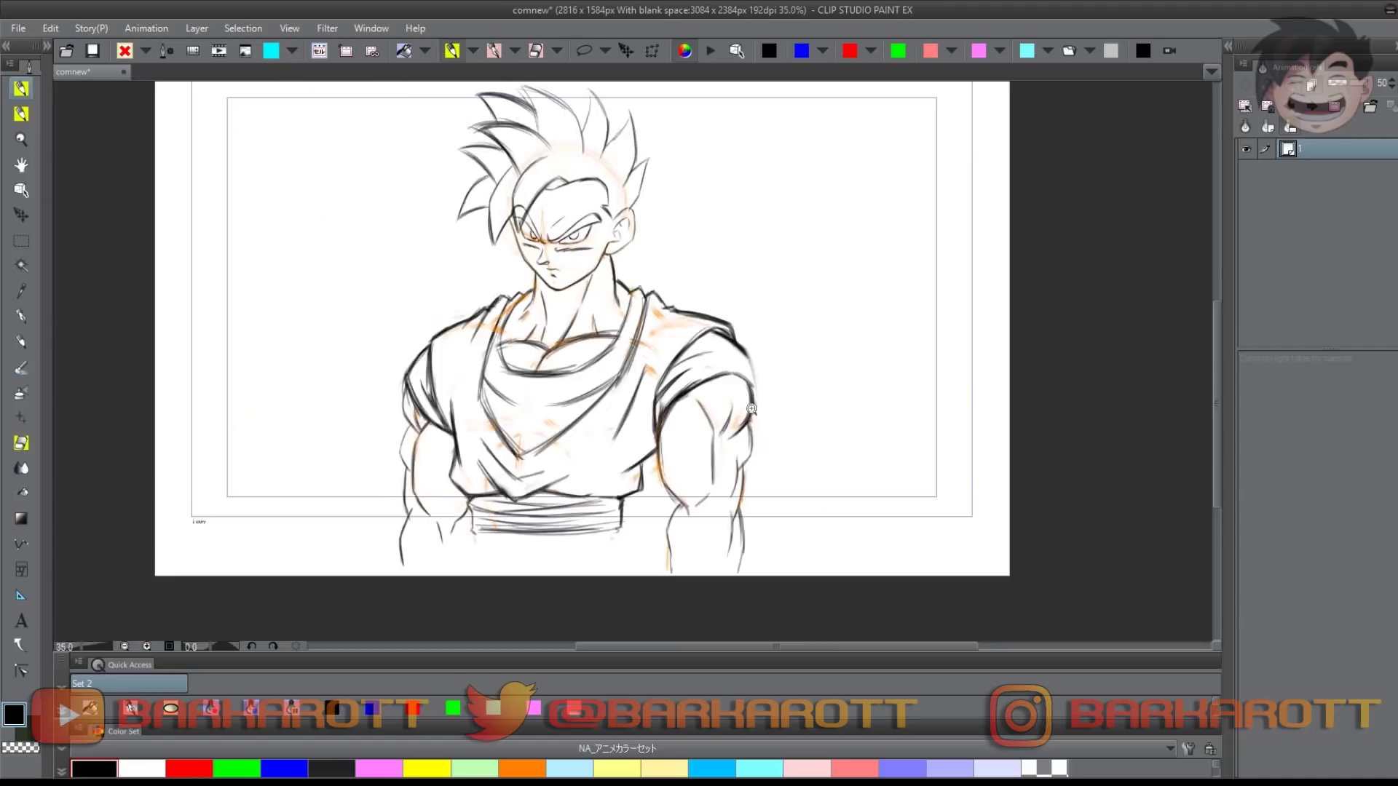
Redraw the near sleeve's outer edge with bold strokes from the shoulder cap down to the hem
scroll(752, 409, up, 4)
drag(743, 404, 710, 281)
drag(743, 372, 651, 218)
drag(717, 280, 597, 208)
drag(736, 389, 691, 254)
drag(594, 209, 739, 345)
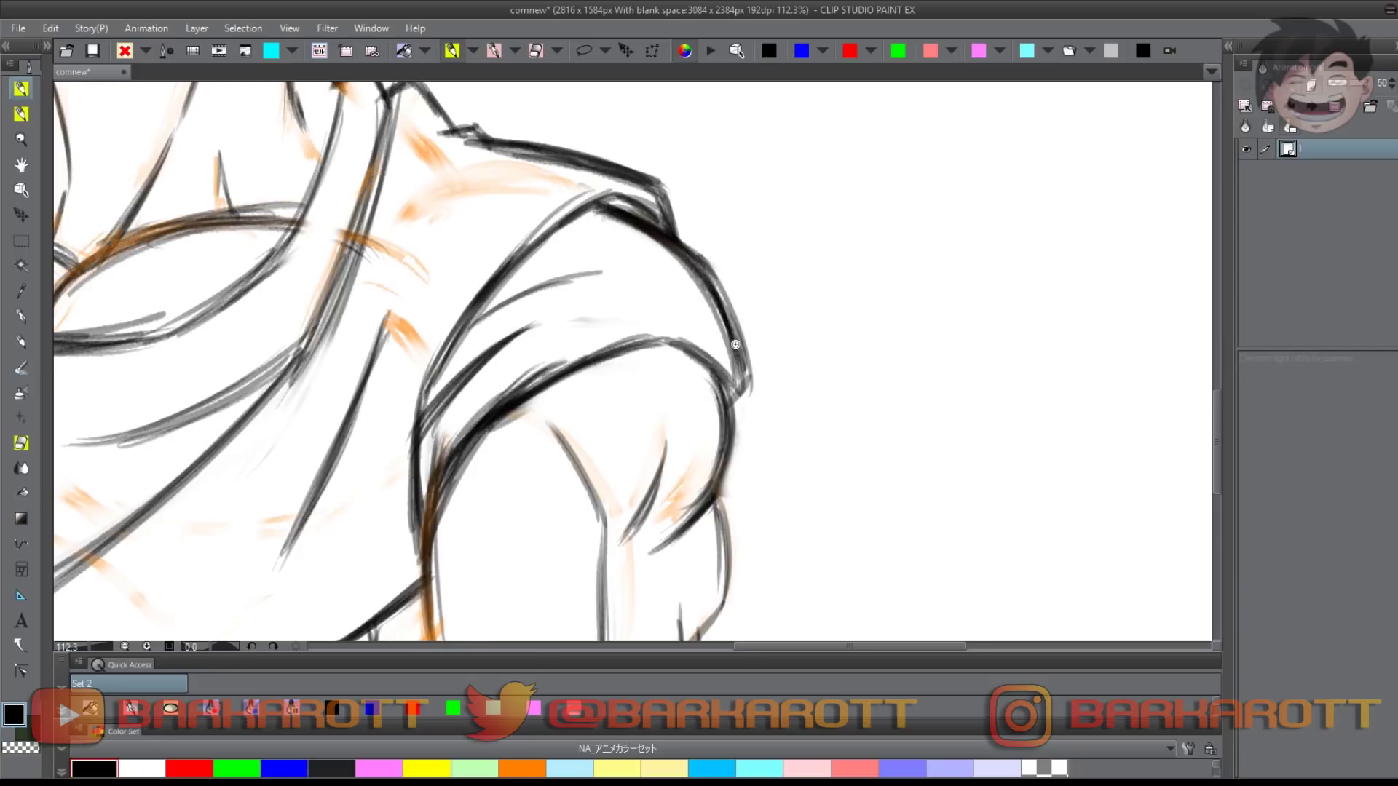
scroll(738, 345, down, 4)
scroll(452, 312, up, 3)
drag(459, 349, 475, 272)
drag(460, 337, 488, 251)
scroll(542, 342, down, 3)
key(h)
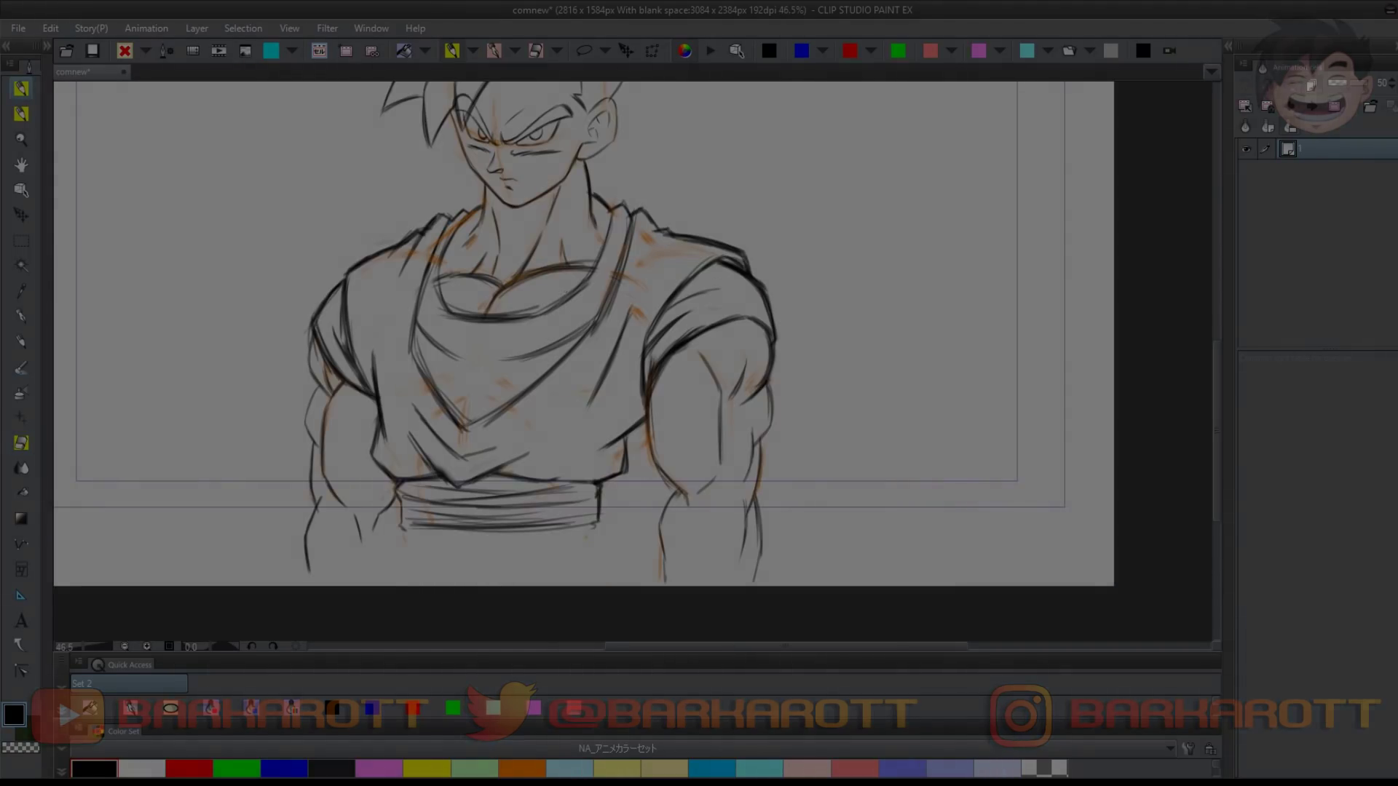